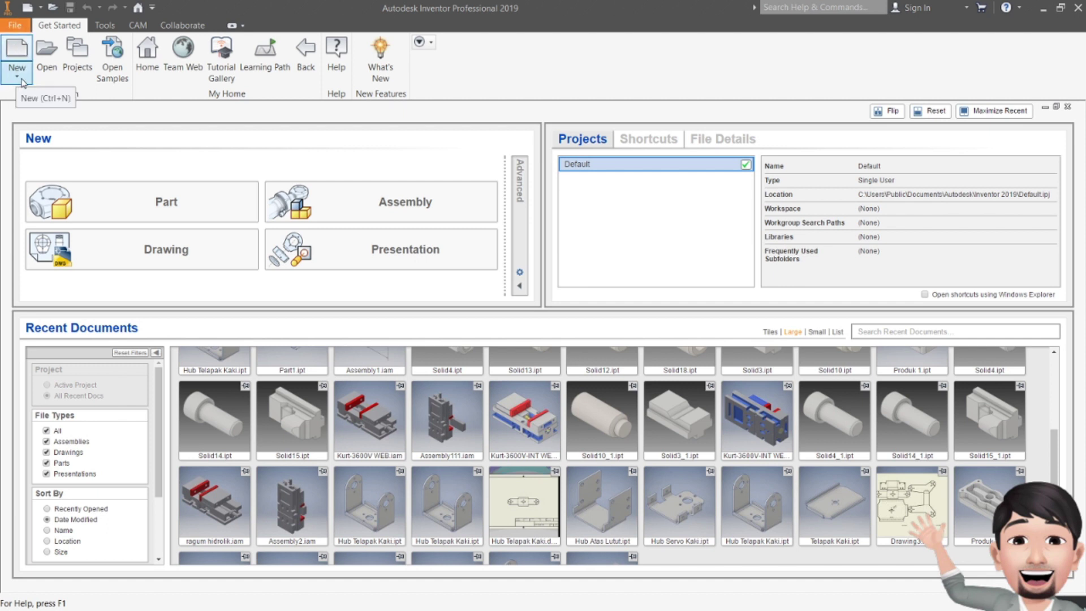
- Open the Create New File template dialog from the New dropdown on Get Started
click(22, 83)
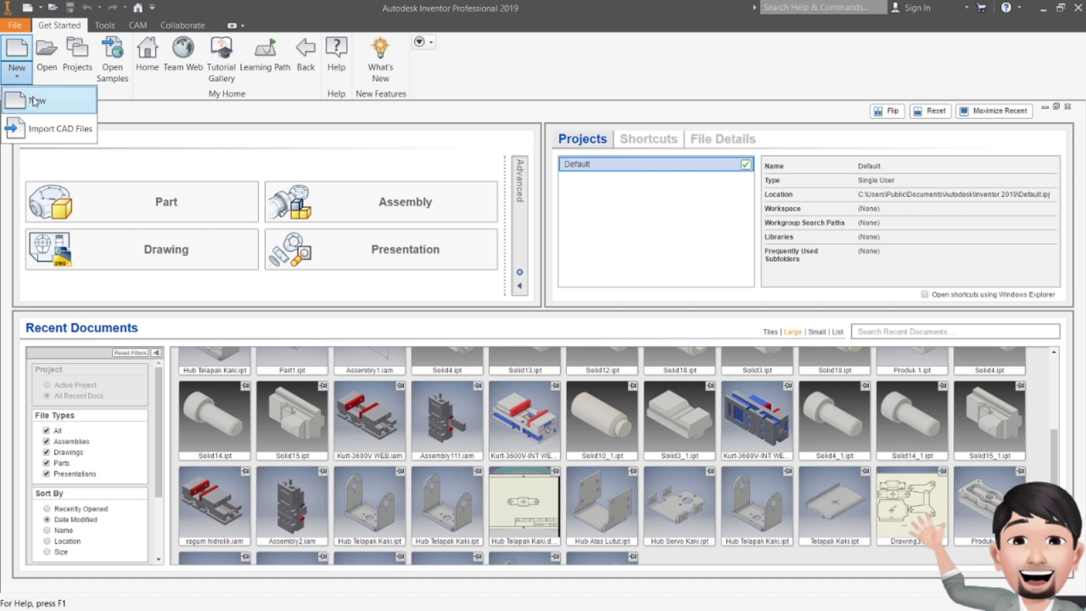
click(35, 101)
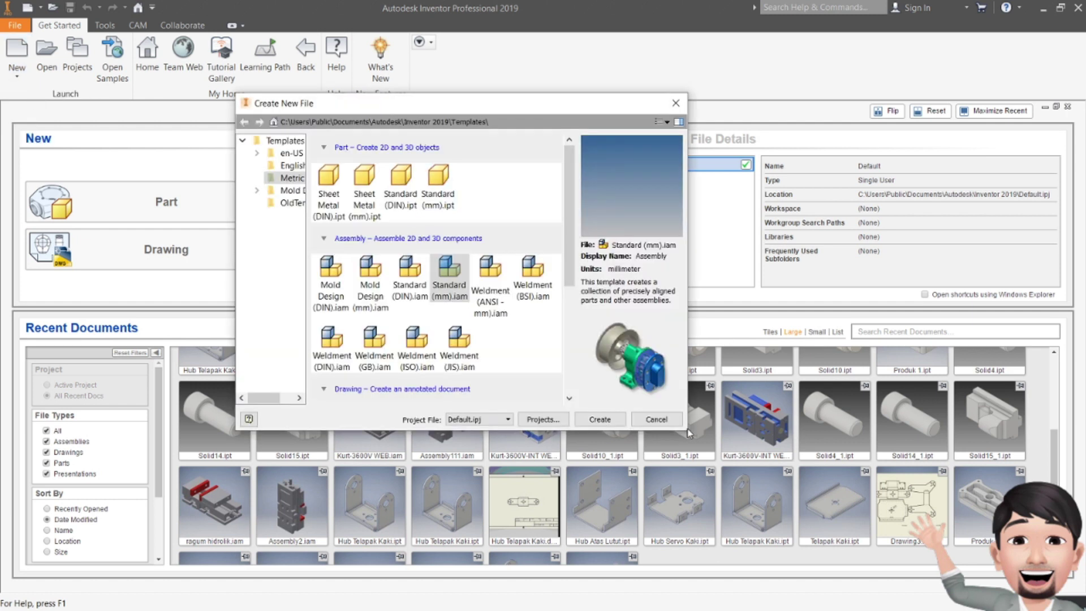
- Enlarge the template dialog, move it up-left, and collapse all groups except Part
mouse_move(687, 430)
mouse_down()
mouse_move(865, 538)
mouse_move(855, 570)
mouse_up()
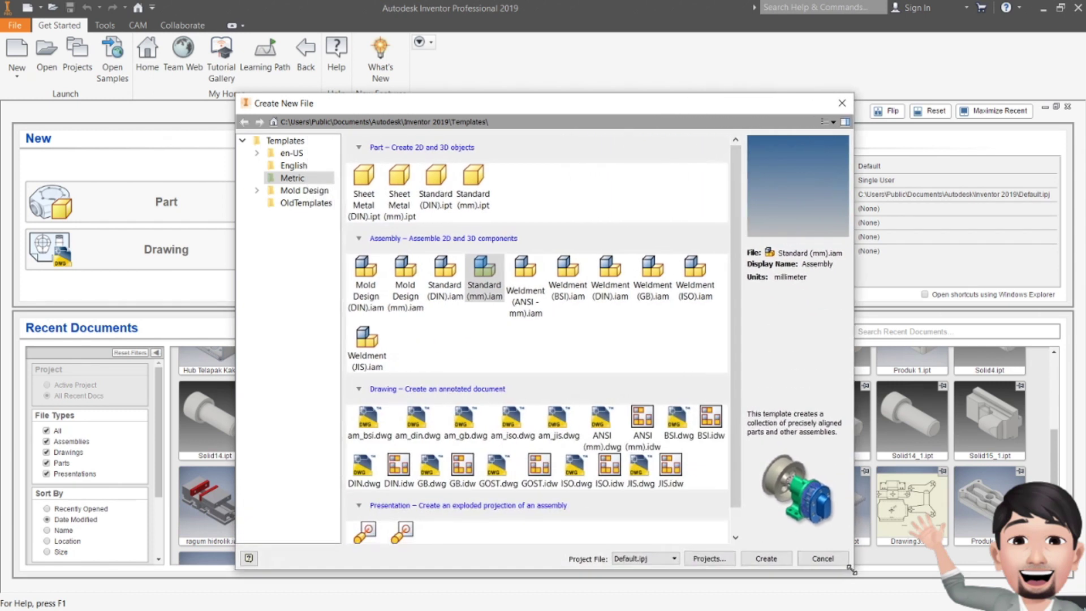
drag(542, 100, 486, 48)
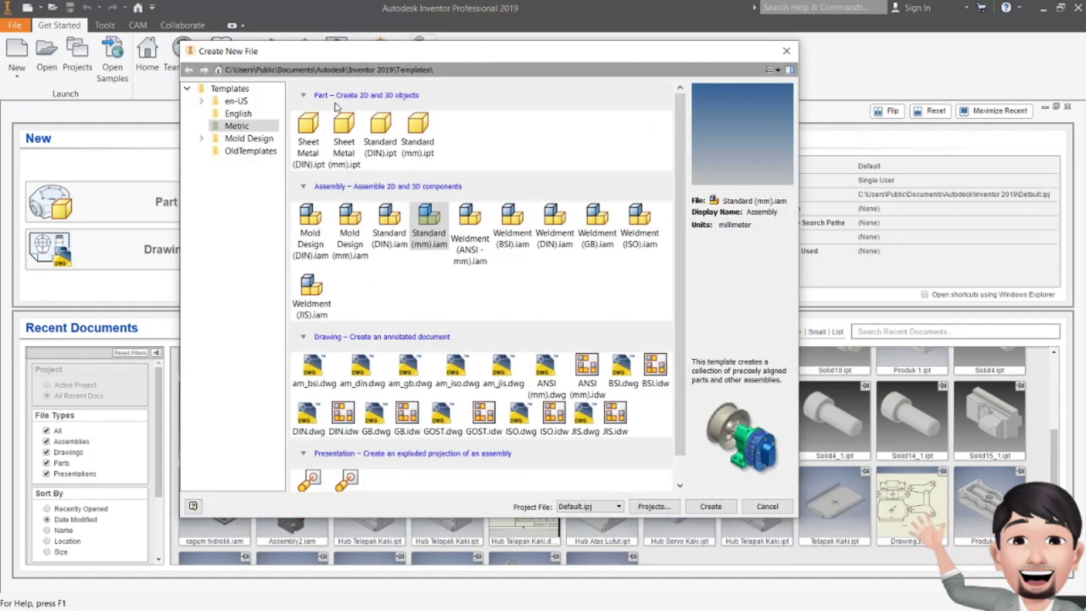
click(304, 96)
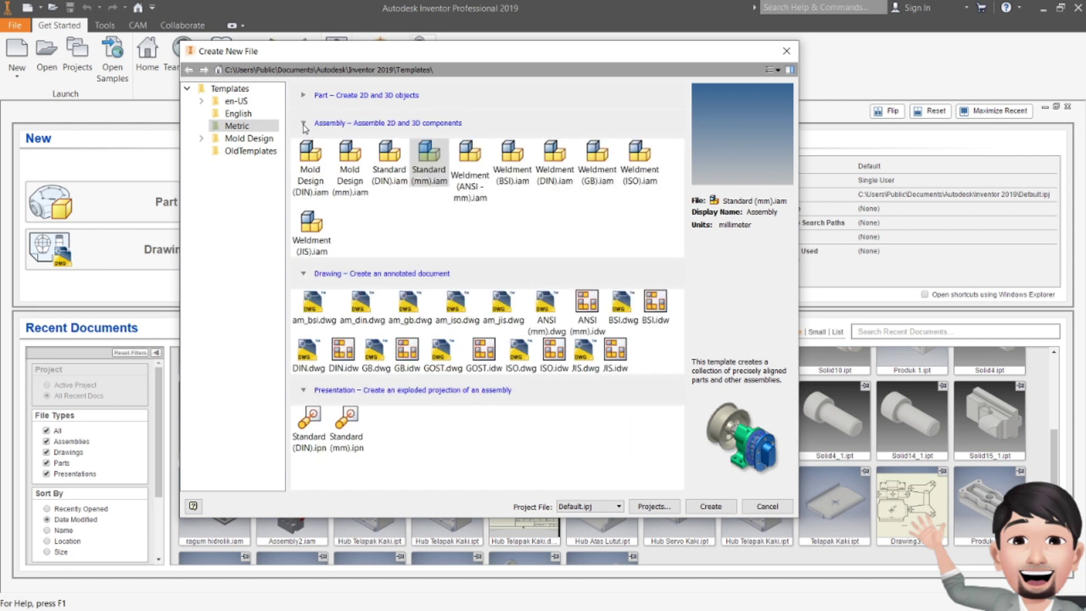
click(303, 123)
click(305, 152)
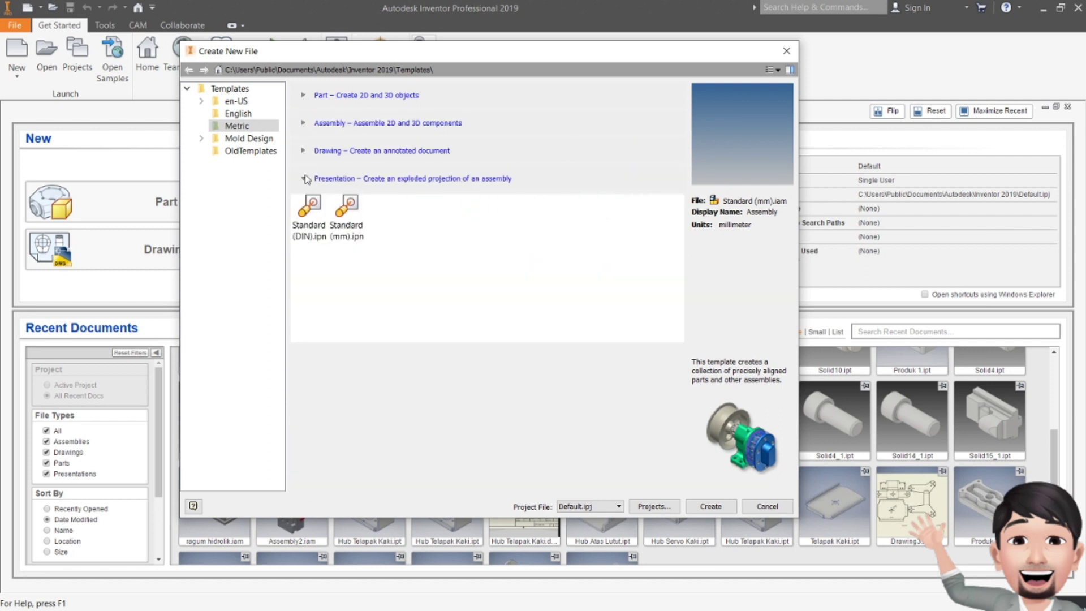
click(304, 178)
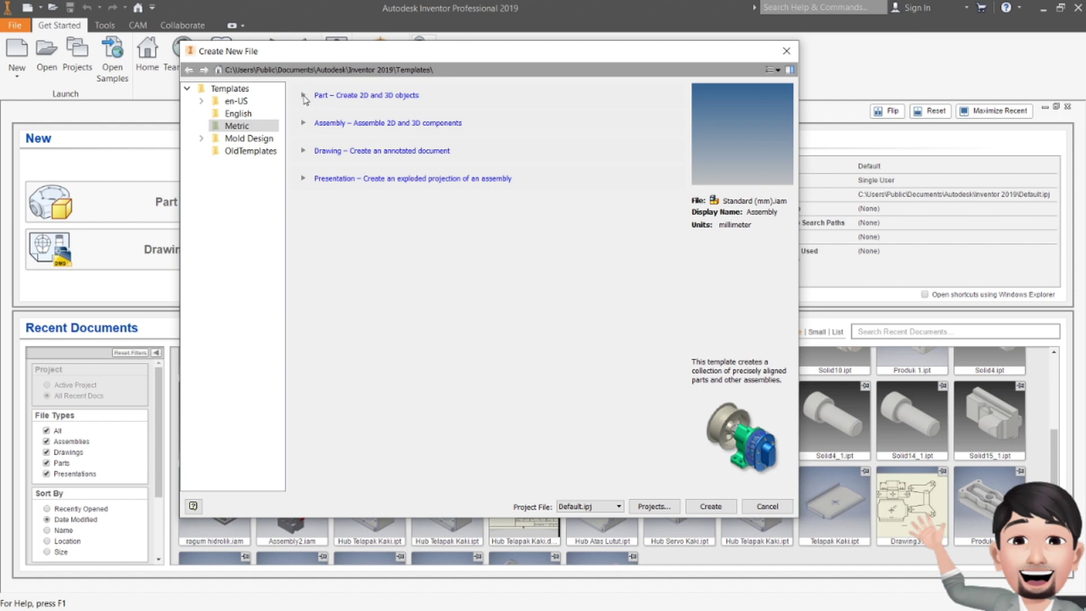
click(303, 96)
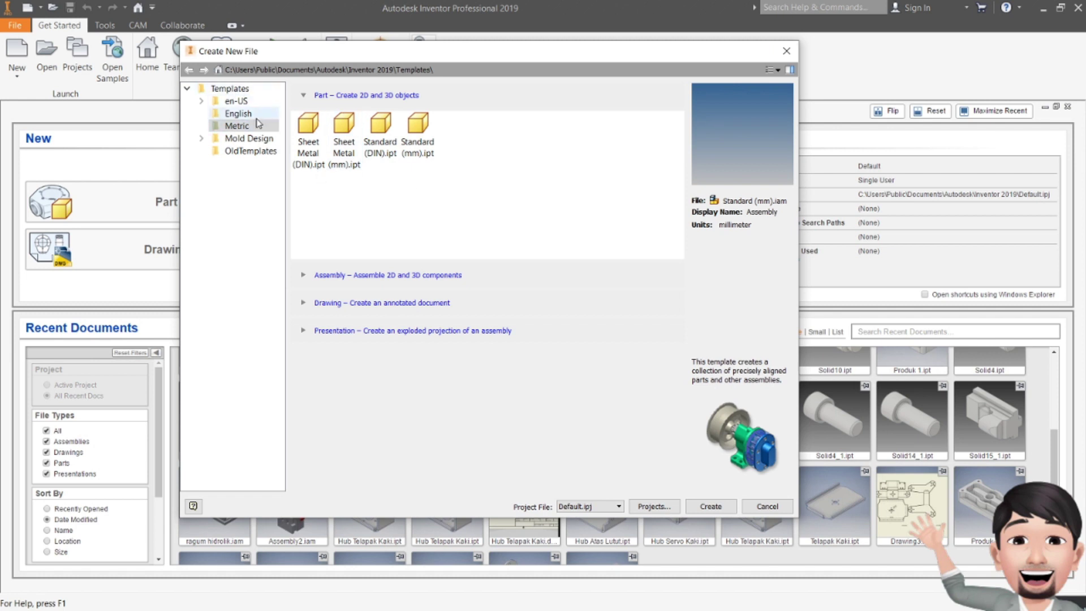
- Expand en-US and compare its English, Mold Design and Metric template subfolders
click(252, 113)
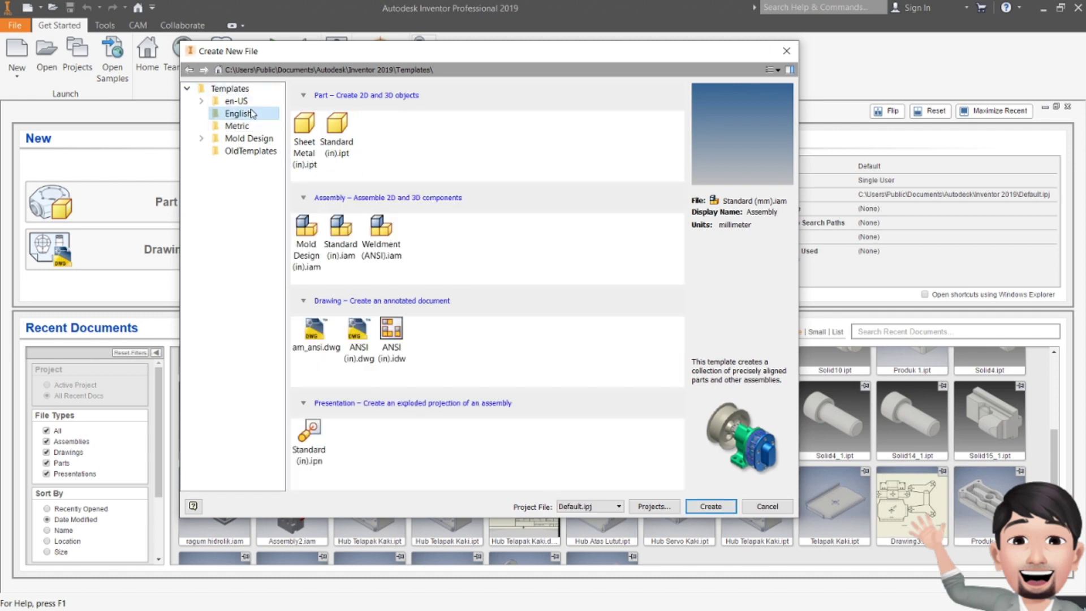
click(216, 103)
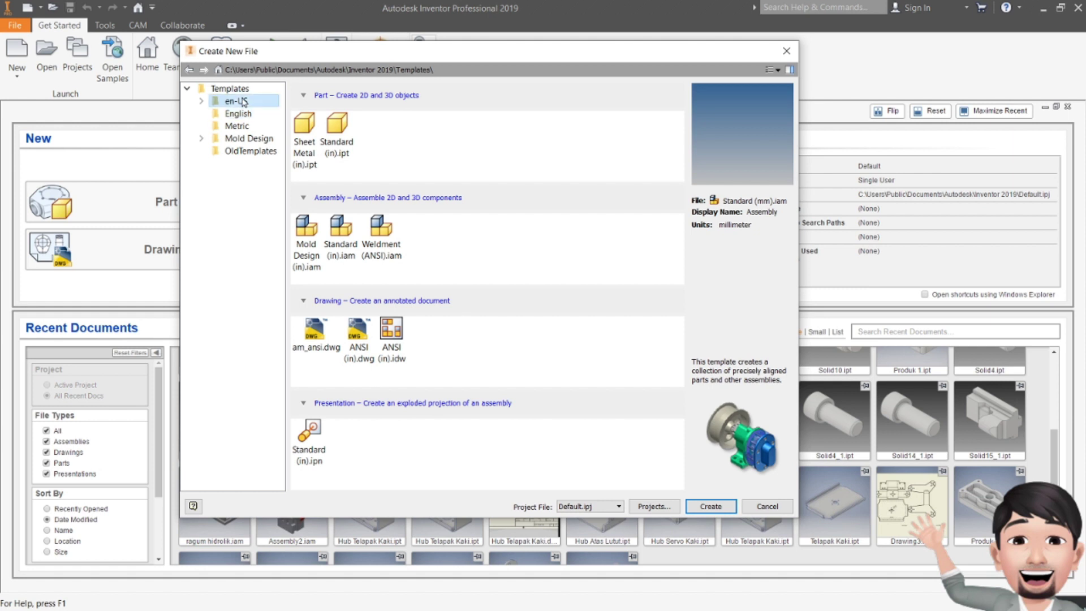
double_click(216, 103)
click(249, 113)
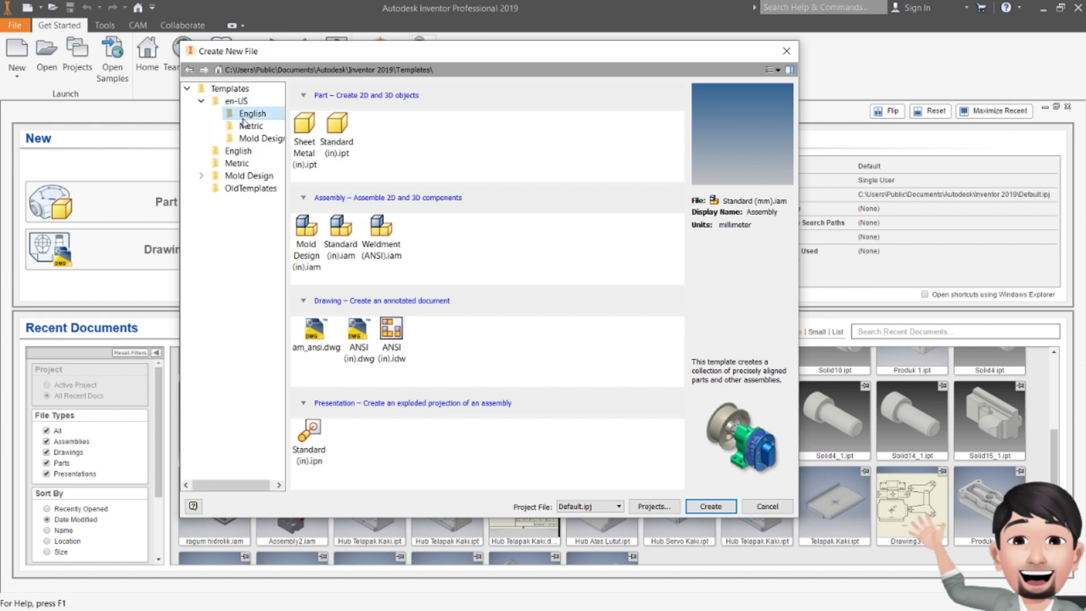
click(255, 138)
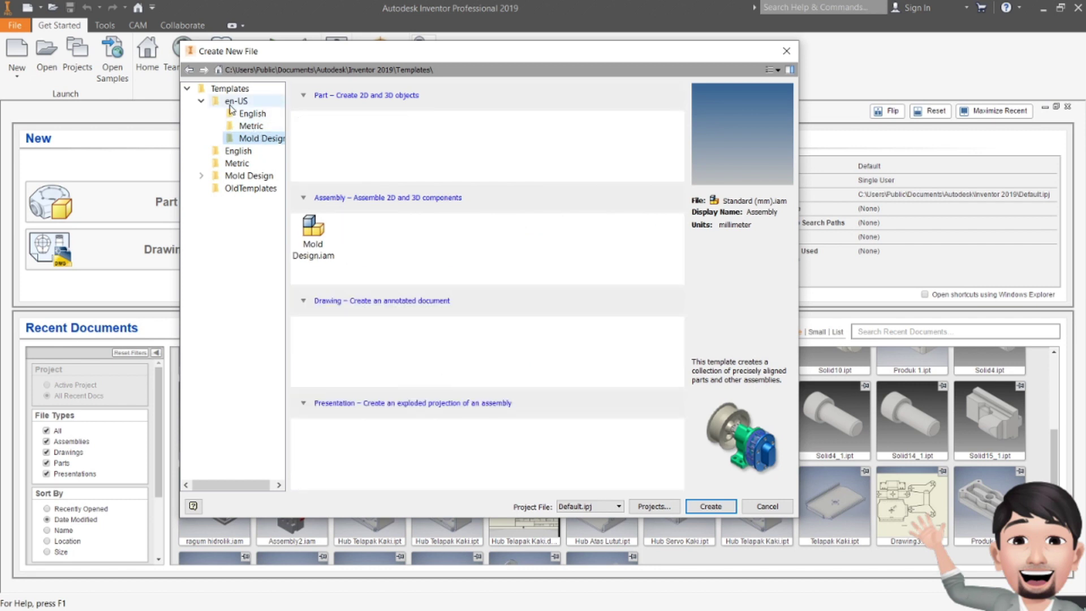
click(236, 102)
click(250, 126)
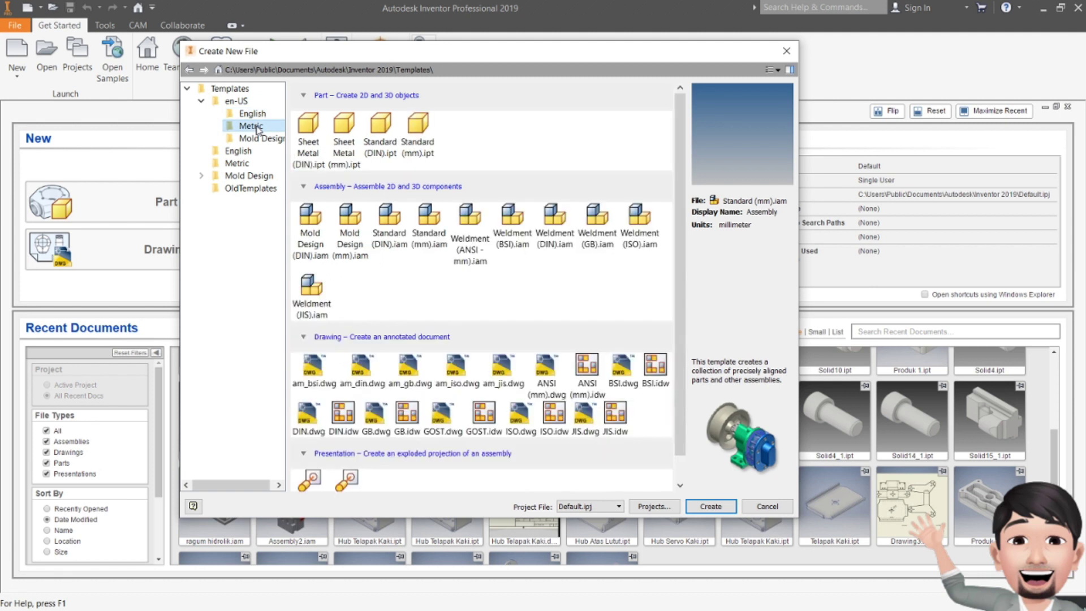
click(259, 140)
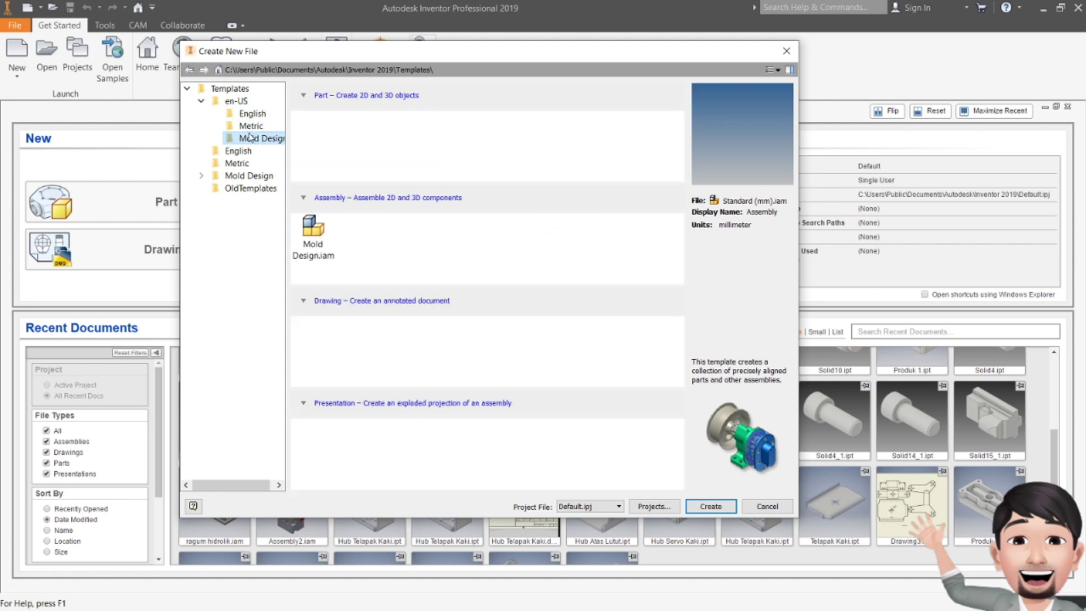
click(238, 115)
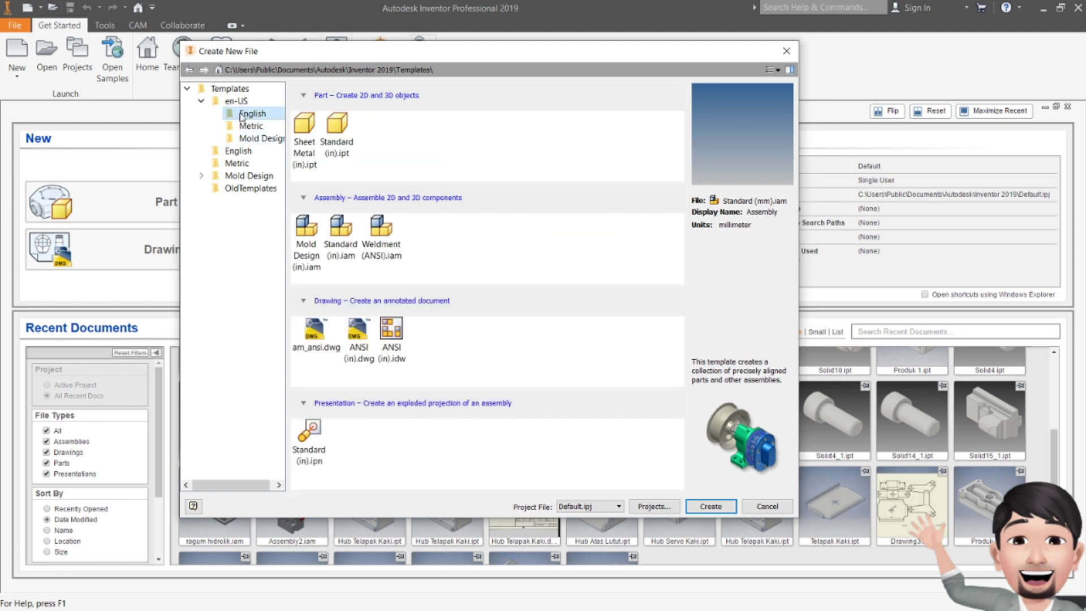
click(249, 126)
- Preview the Sheet Metal (DIN).ipt description, then list the en-US Mold Design folder
click(317, 151)
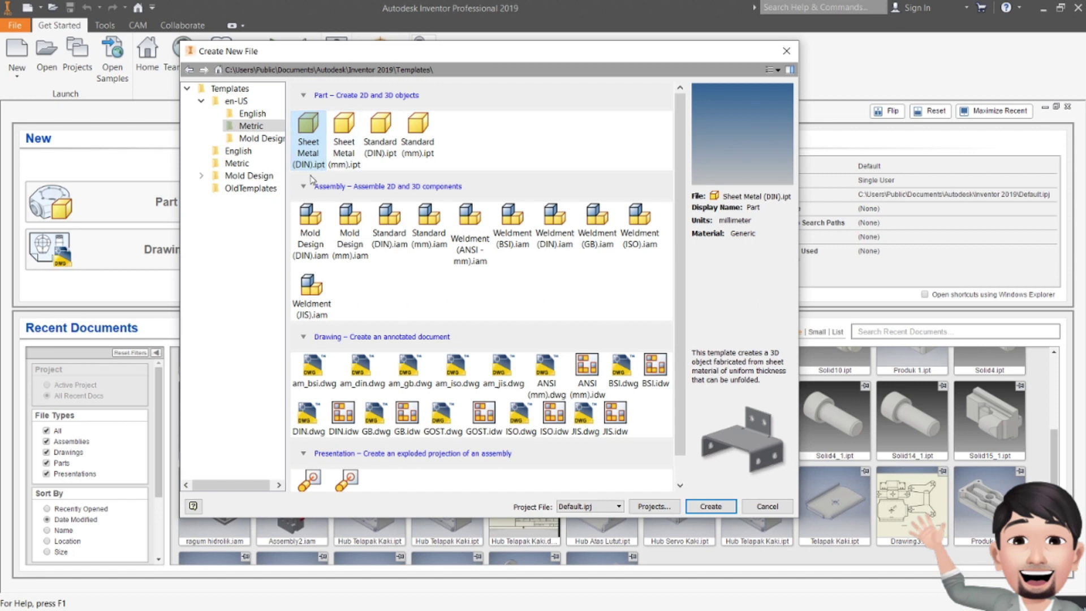
click(263, 139)
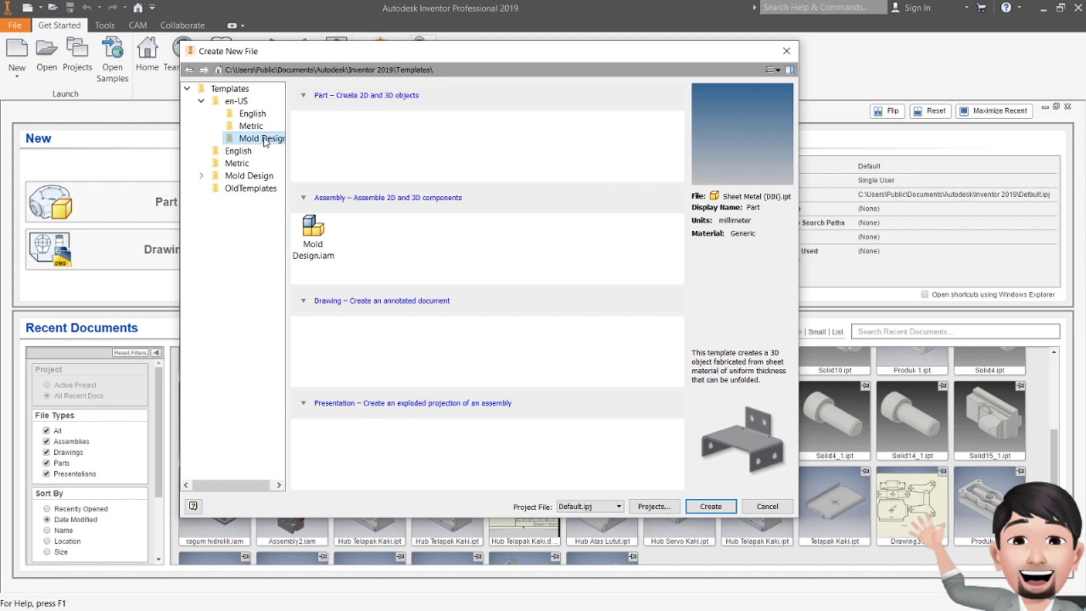
- Select en-US, then its Metric subfolder to list the metric templates
click(249, 103)
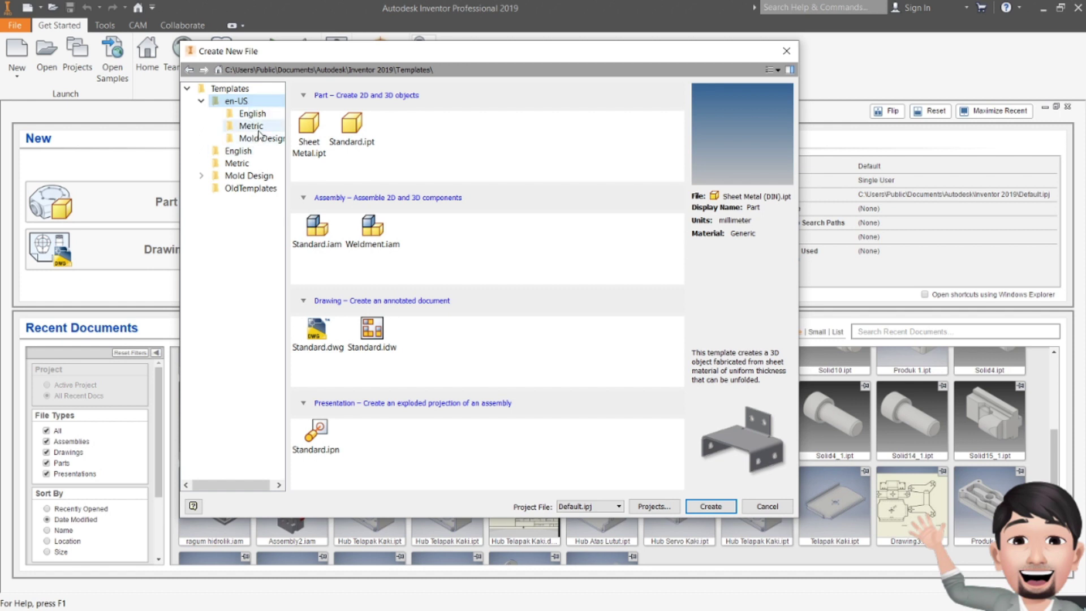
click(251, 126)
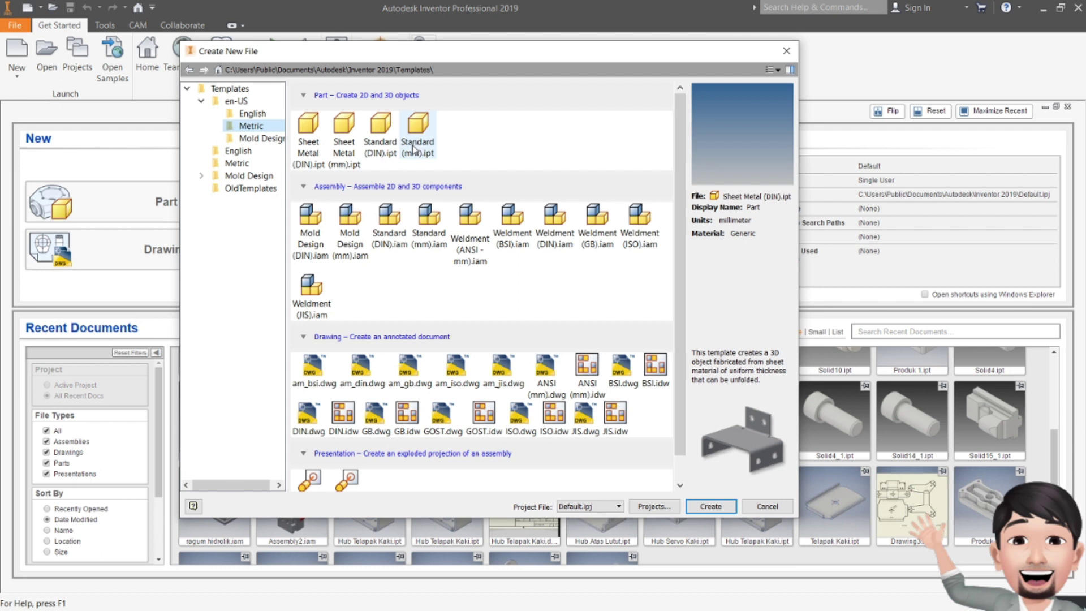
- Browse the Mold Design, Metric and English folders, then select and collapse en-US
click(257, 141)
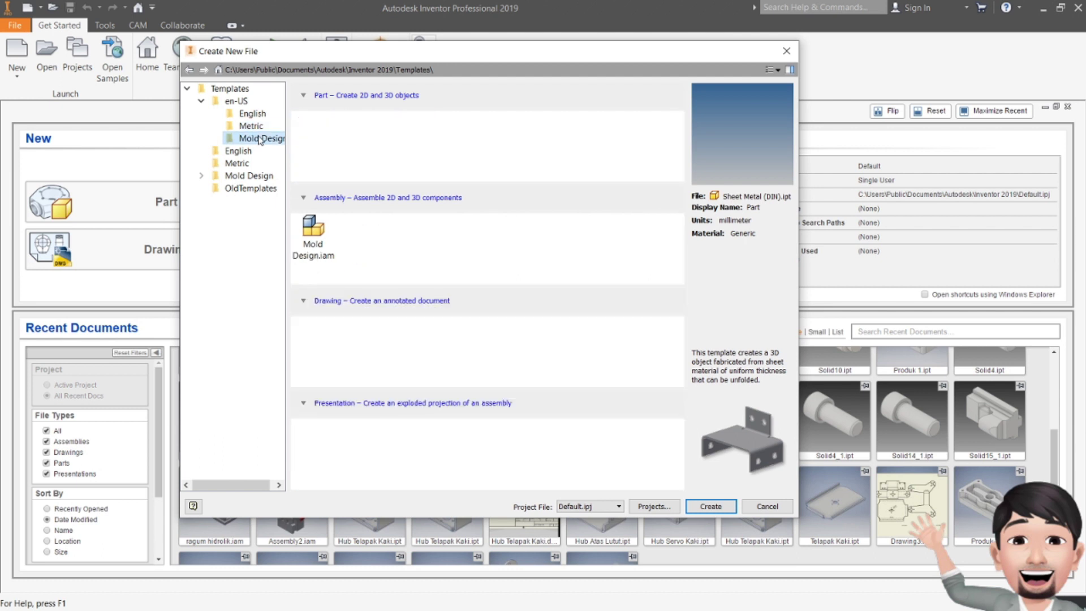
click(250, 126)
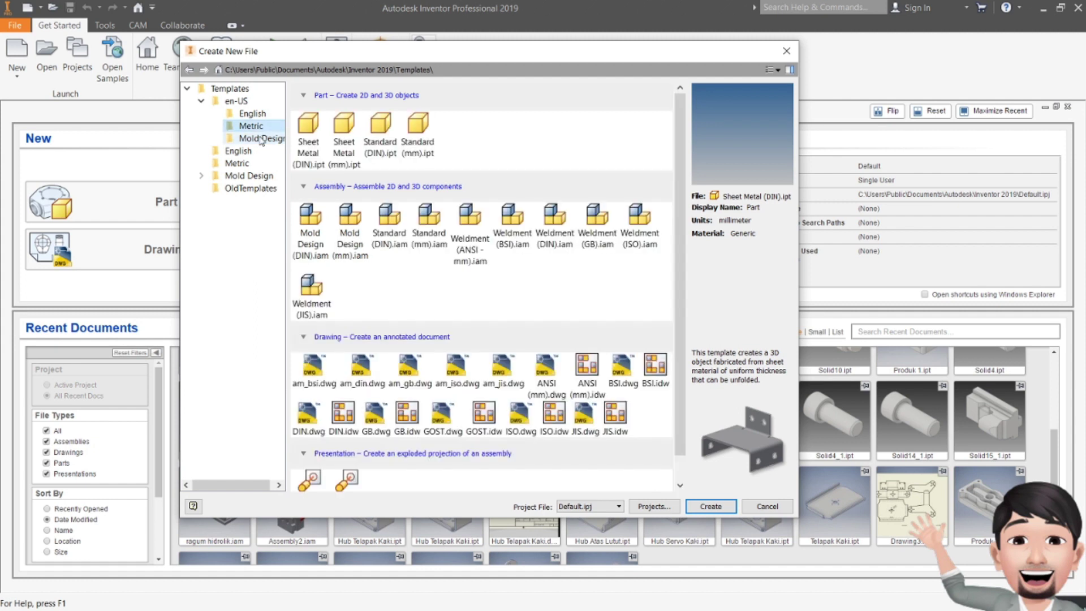
click(257, 138)
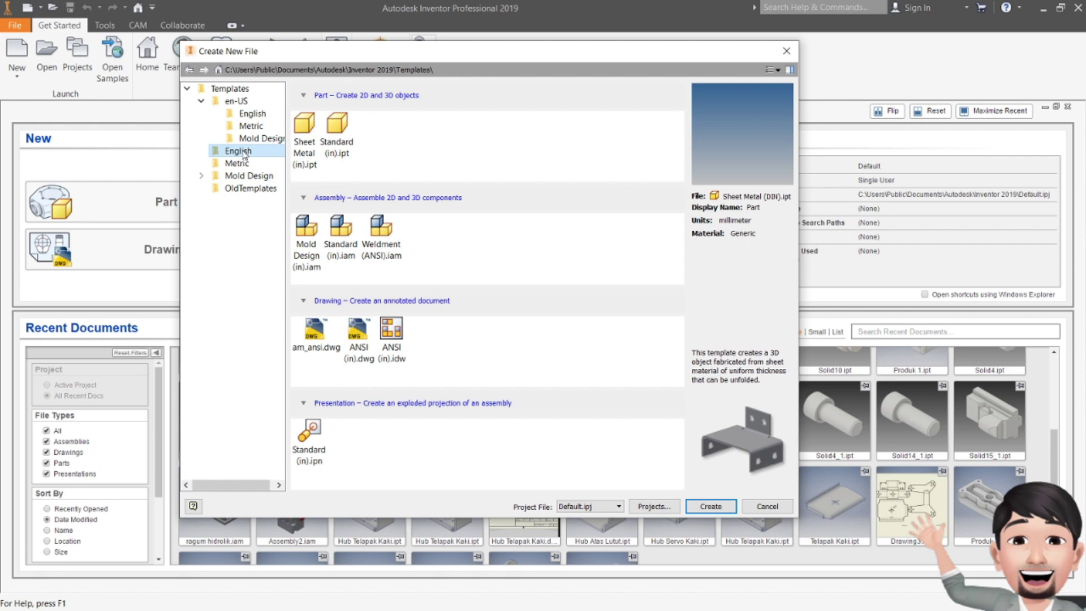
click(237, 163)
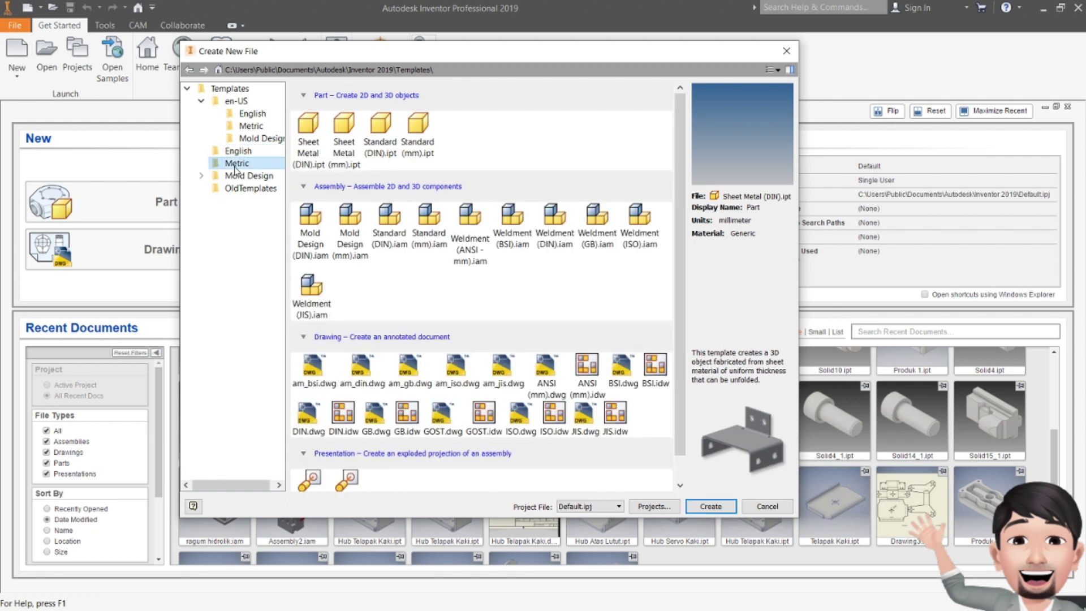
click(258, 128)
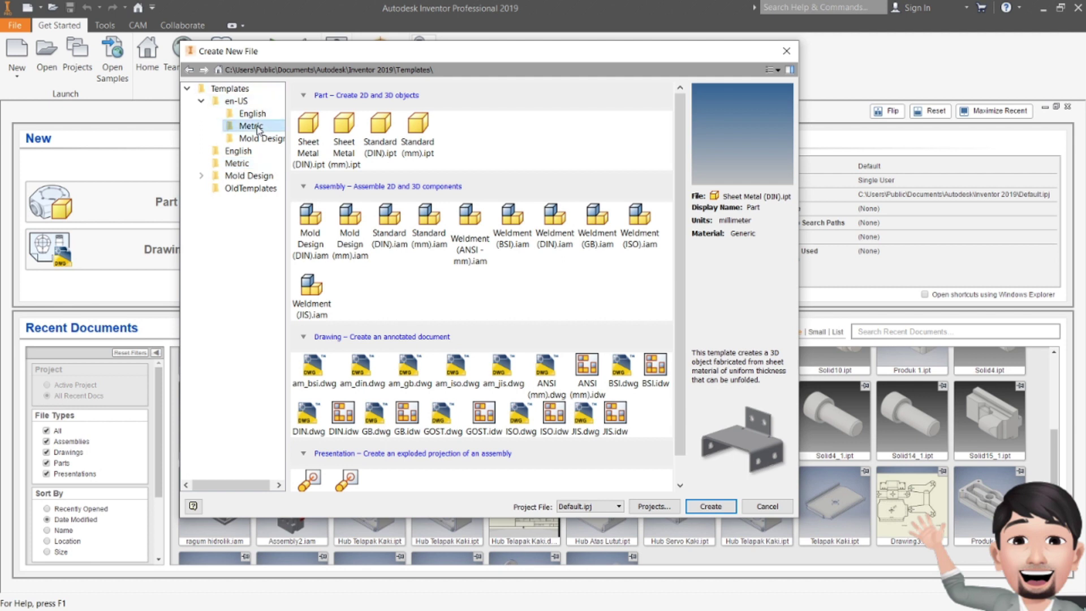
click(236, 164)
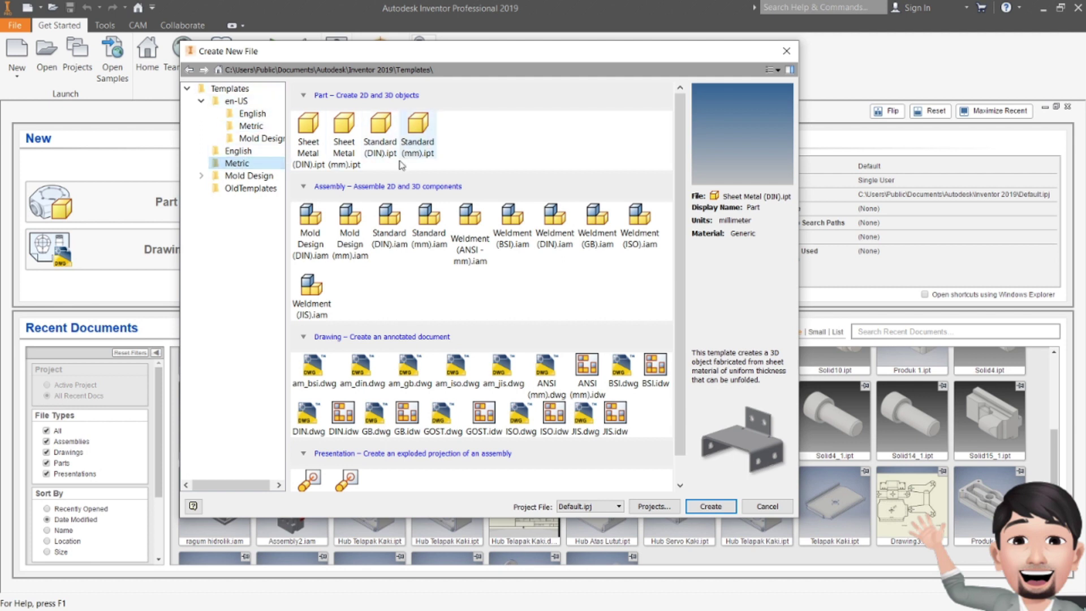
click(201, 177)
click(201, 176)
click(215, 102)
click(201, 102)
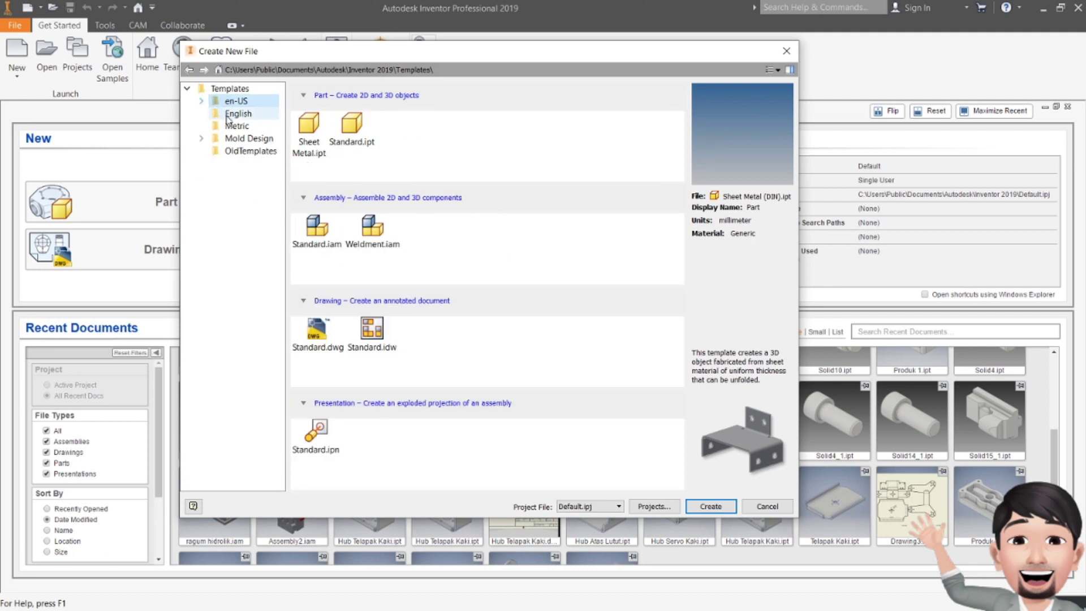
- Select the top-level Metric folder to list its DIN, mm, GB and ISO templates
click(235, 125)
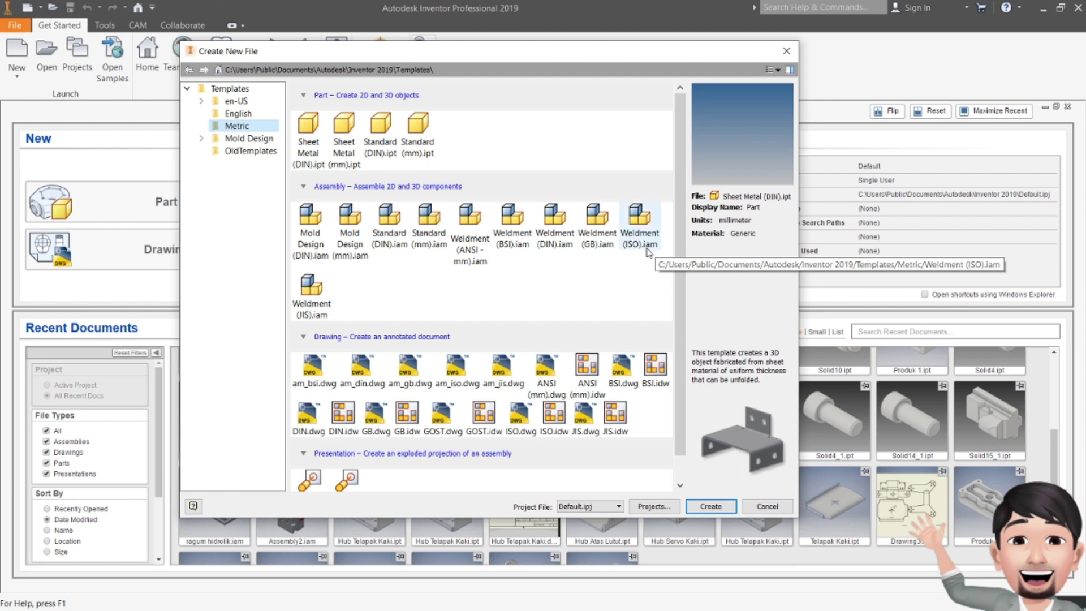
scroll(442, 369, down, 1)
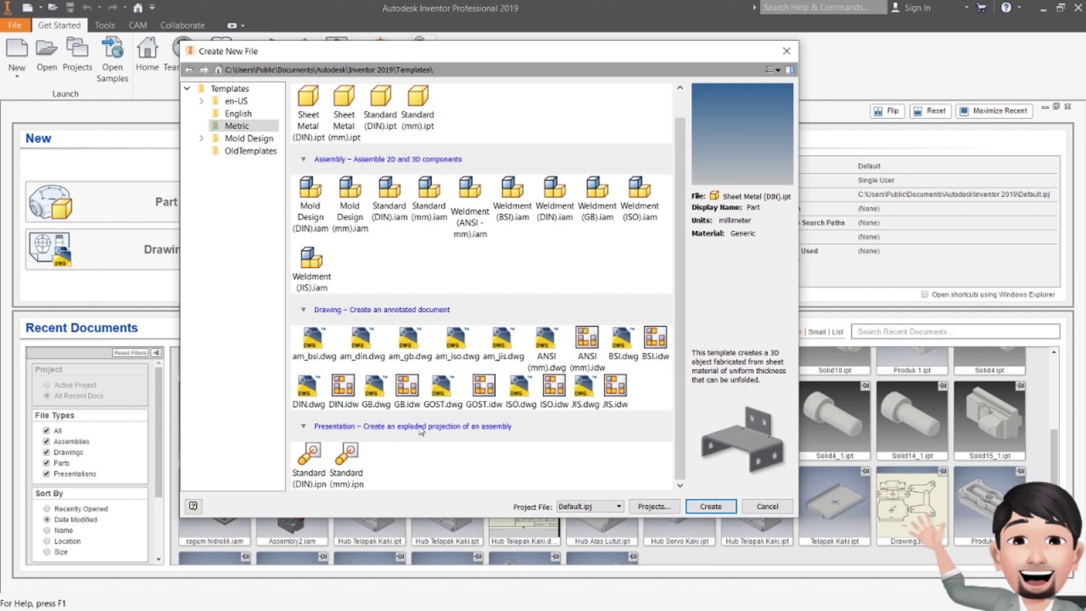
scroll(421, 428, up, 1)
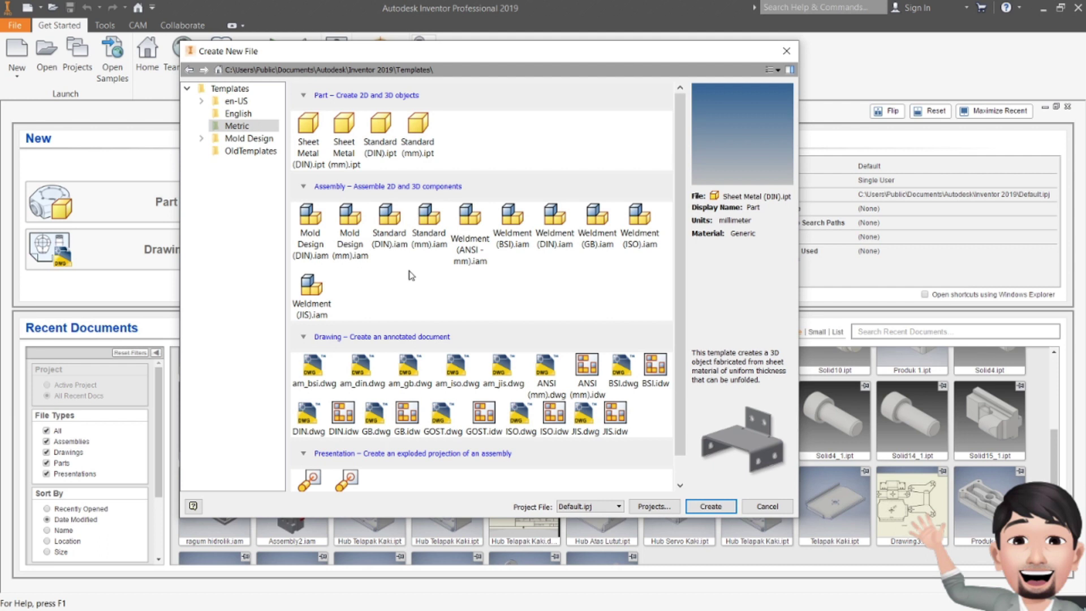
- Preview the Standard (mm), Weldment (ISO) and Mold Design (mm) assembly templates, then close the dialog
click(441, 239)
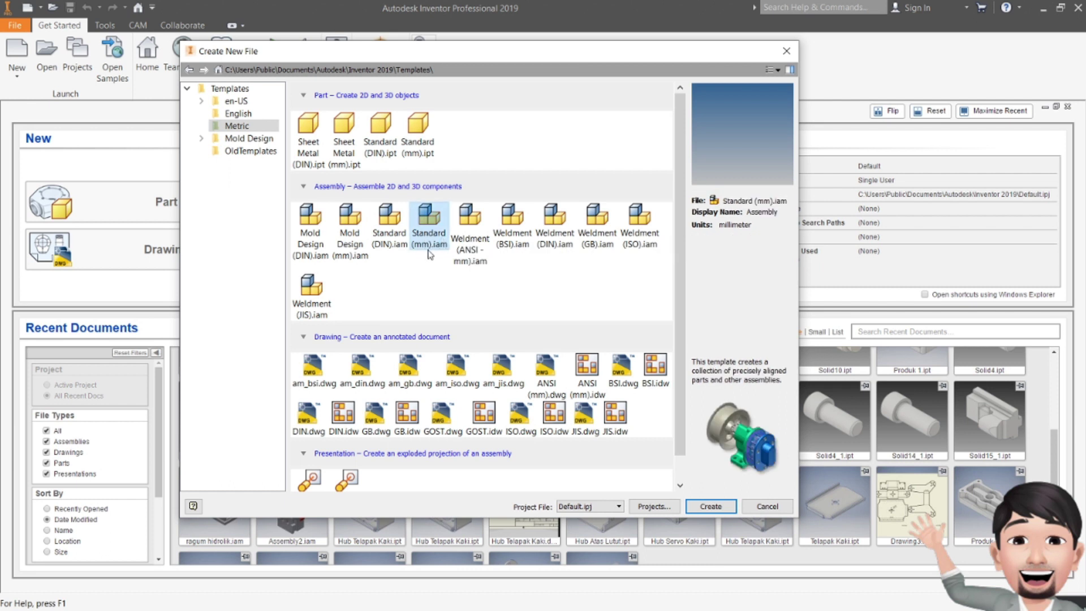
click(640, 237)
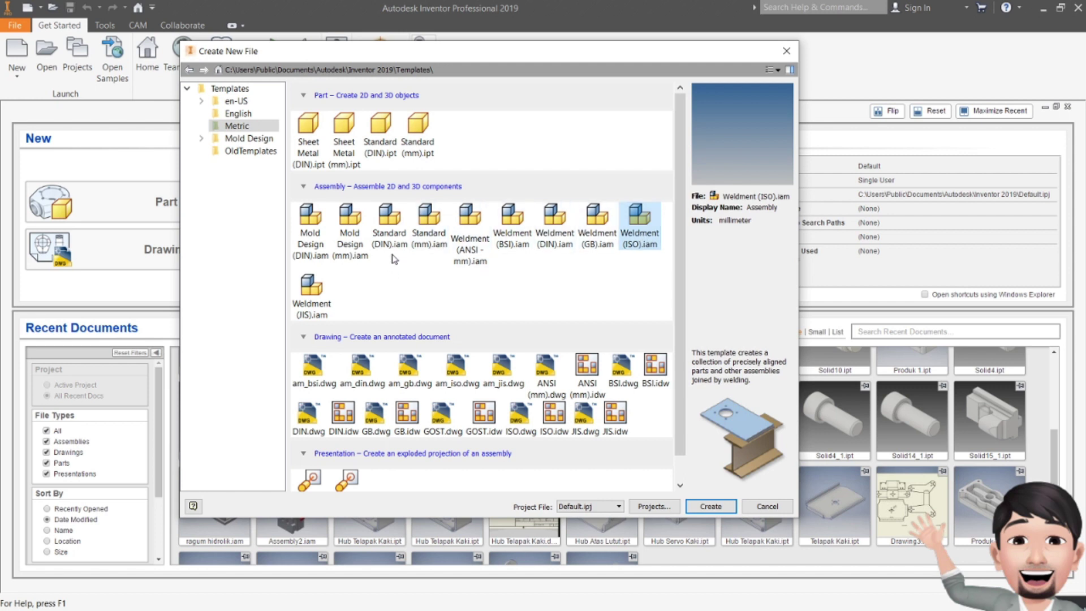
click(351, 248)
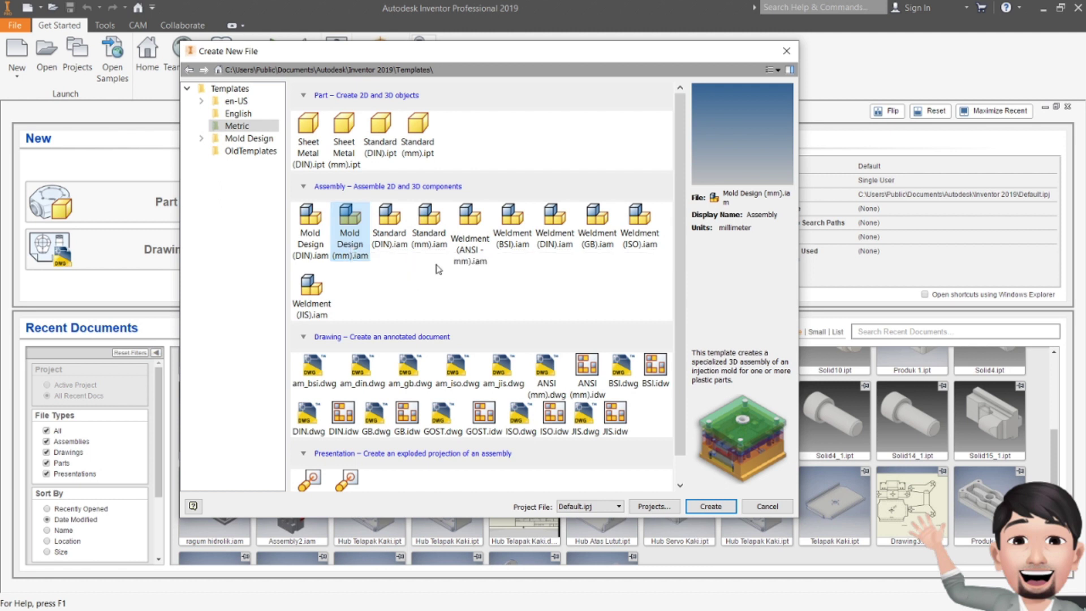
scroll(396, 261, down, 1)
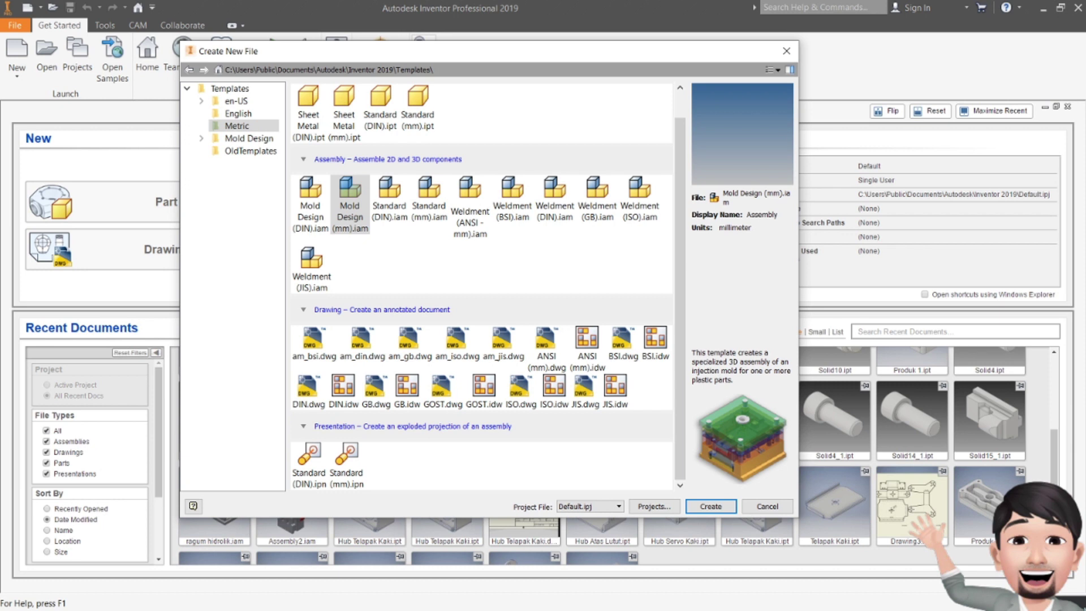
key(Return)
key(Return)
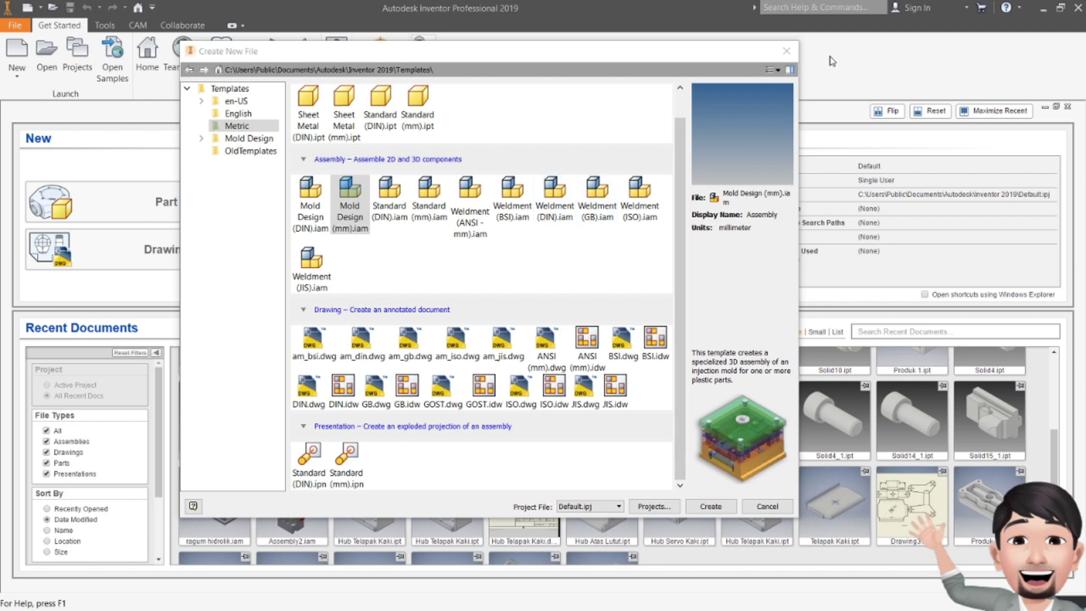
click(786, 51)
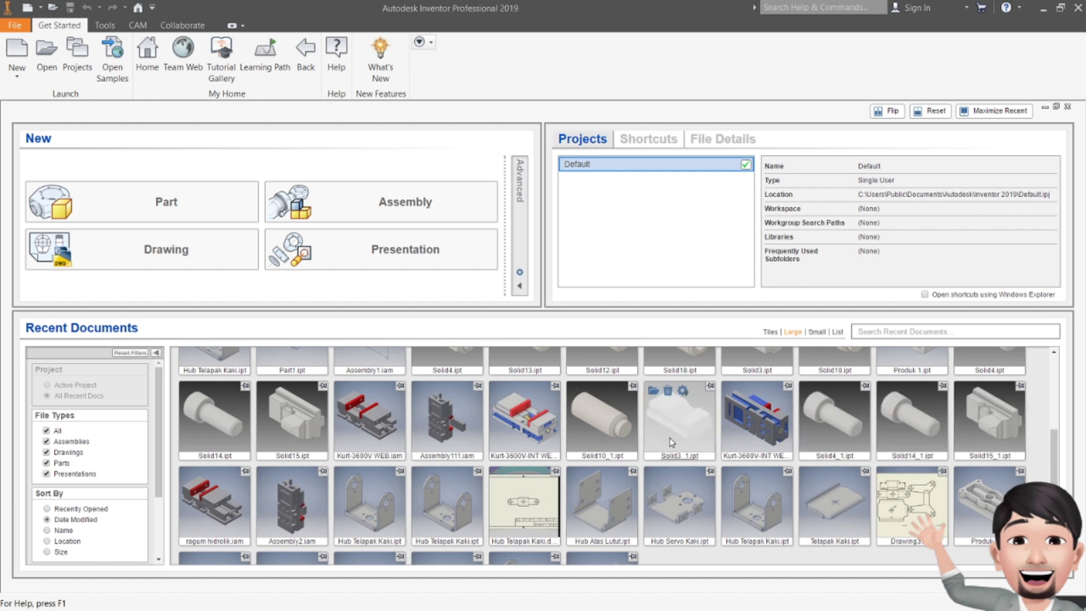
mouse_move(602, 419)
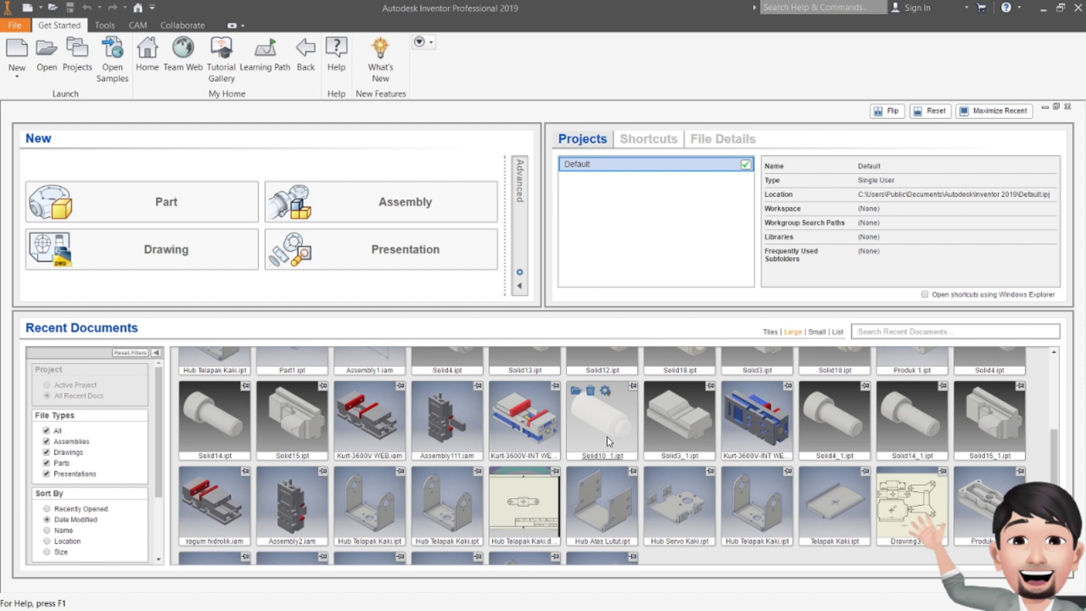
scroll(495, 477, up, 5)
scroll(496, 476, down, 3)
scroll(495, 470, up, 3)
scroll(495, 464, down, 3)
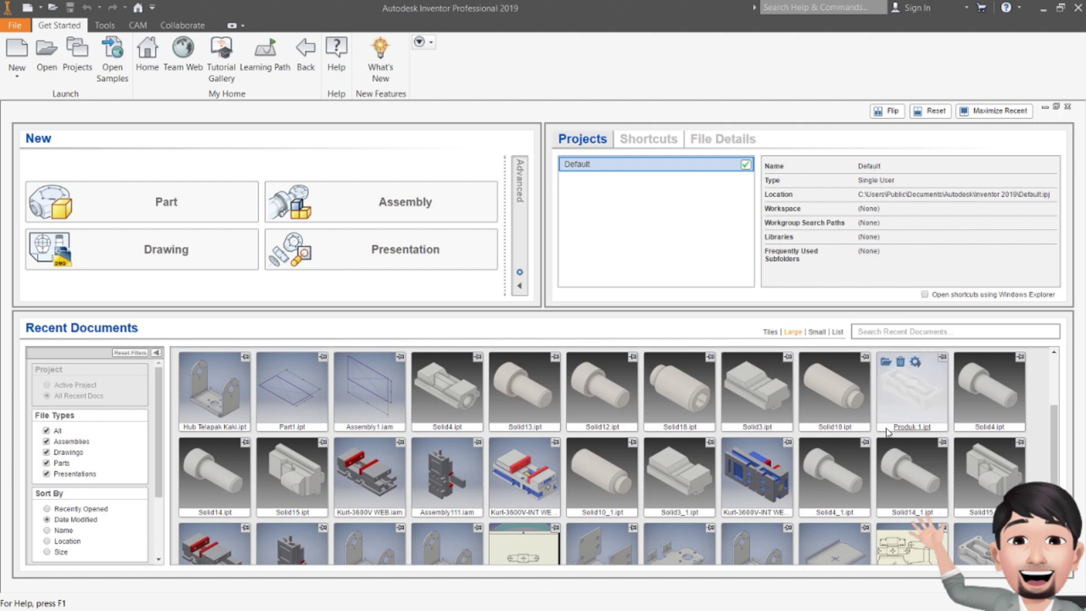
scroll(878, 349, up, 3)
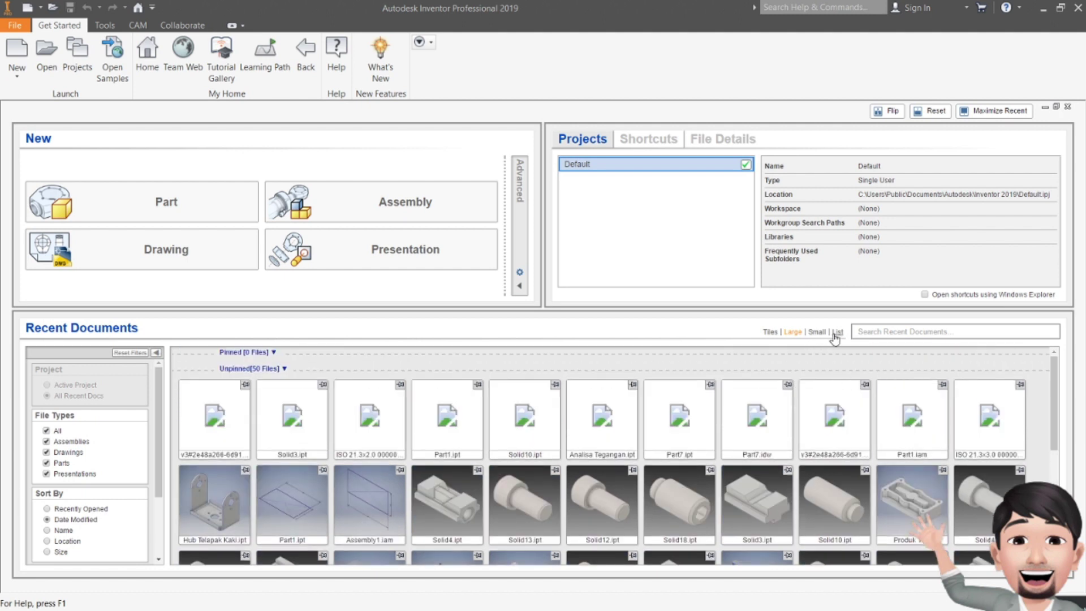
- Try List, Tiles and Small views, sort recent documents by Date Modified, then show Large thumbnails
click(836, 332)
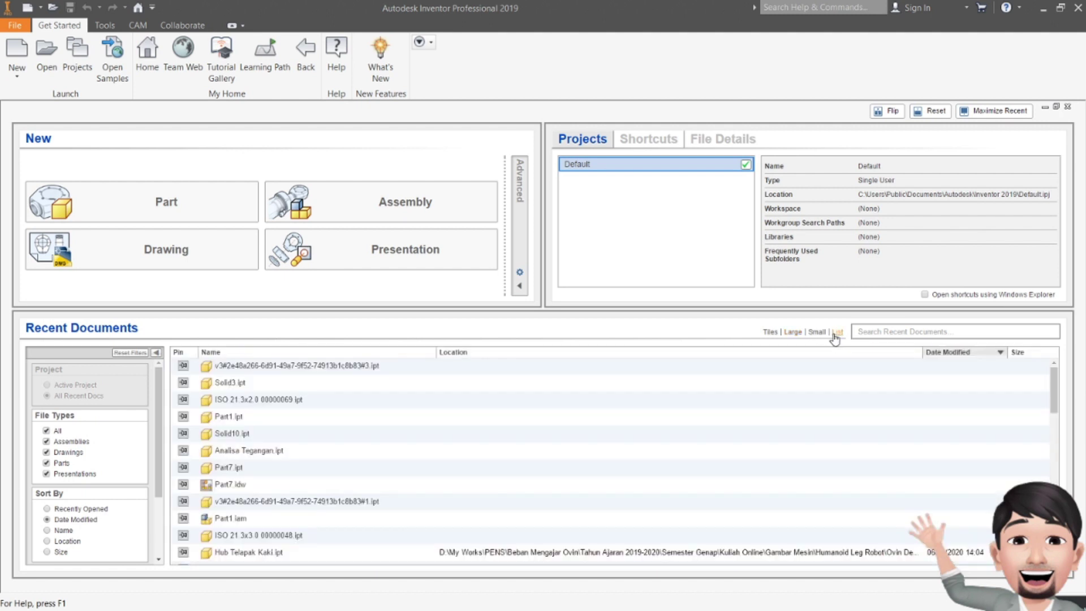
click(770, 332)
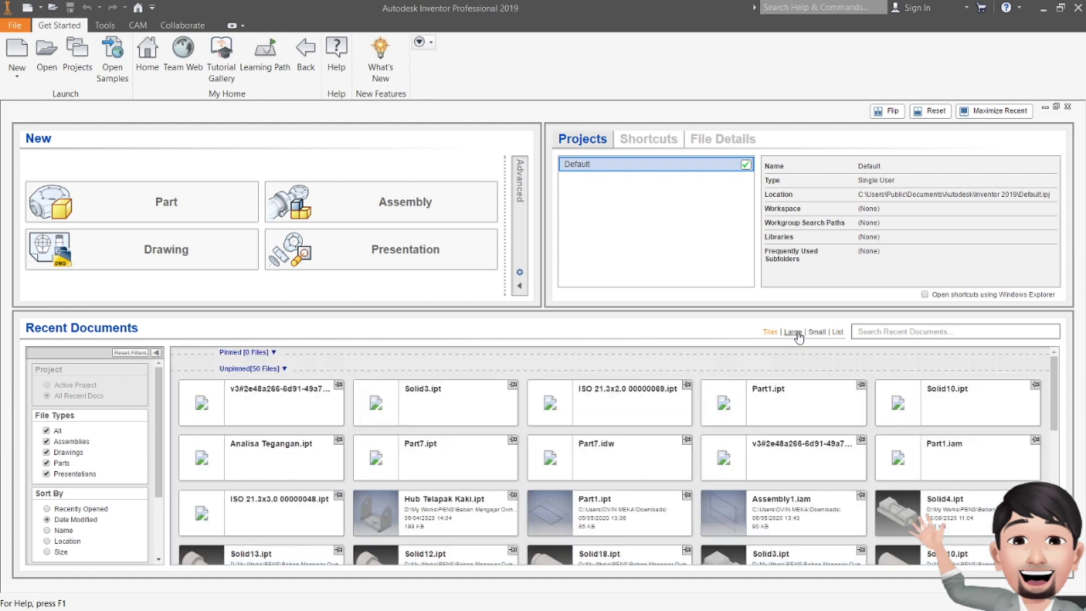
click(793, 334)
click(816, 333)
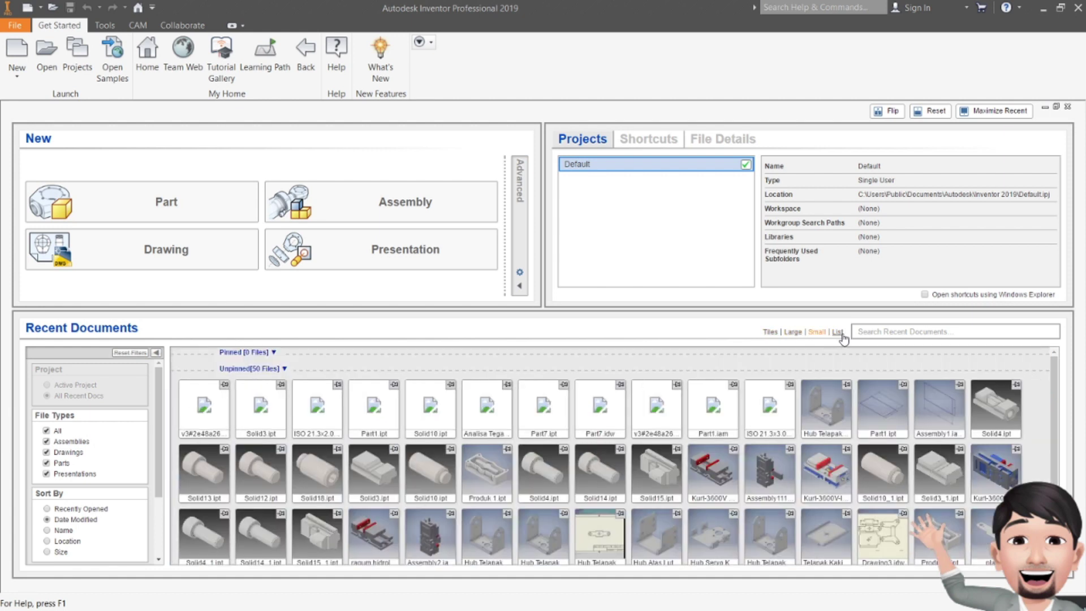
click(841, 334)
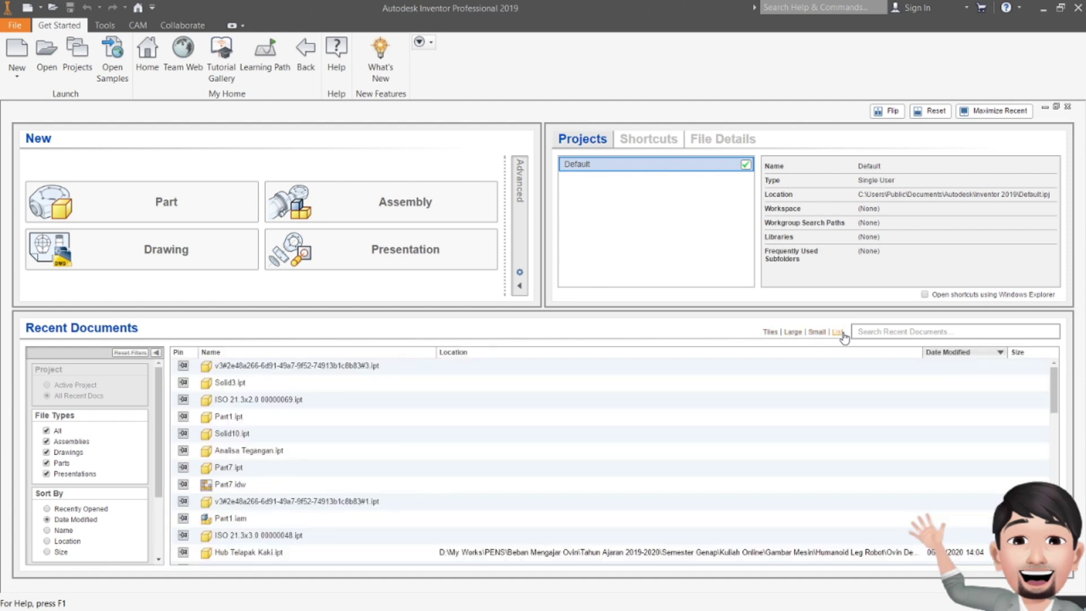
click(965, 353)
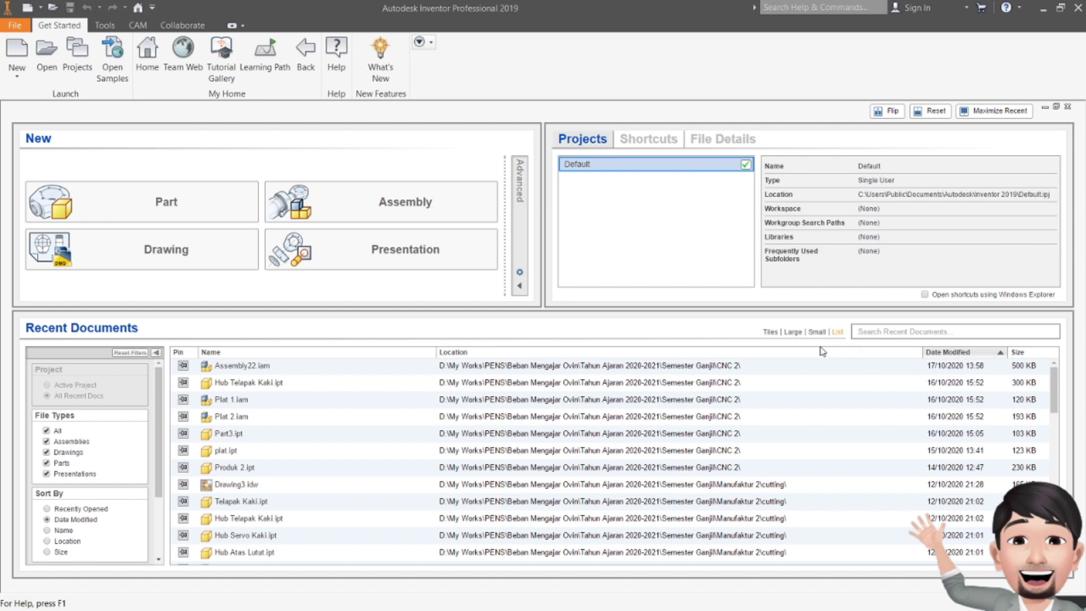
click(792, 333)
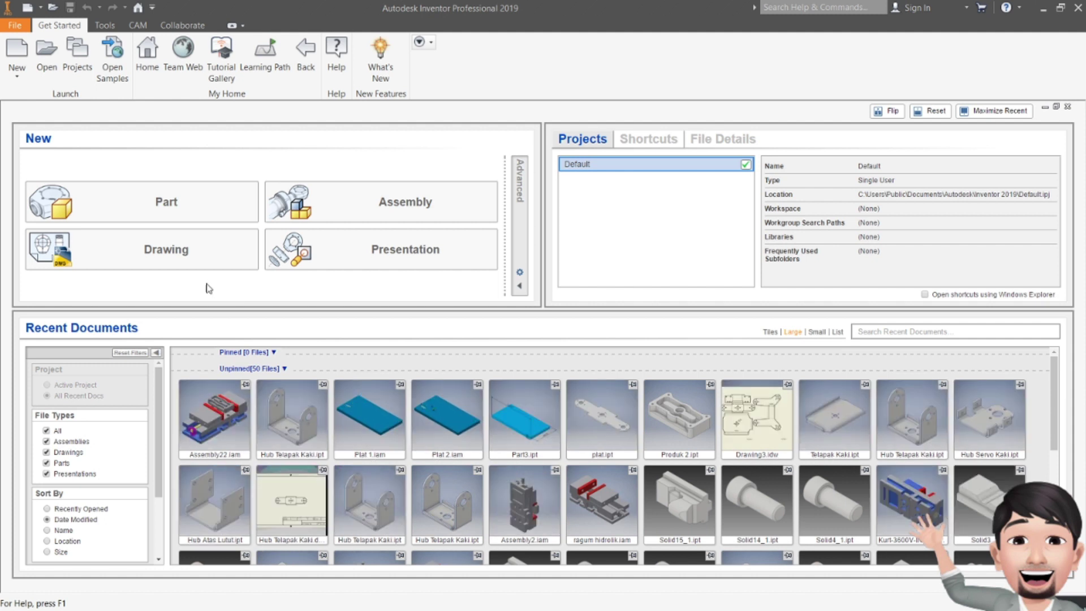
click(50, 56)
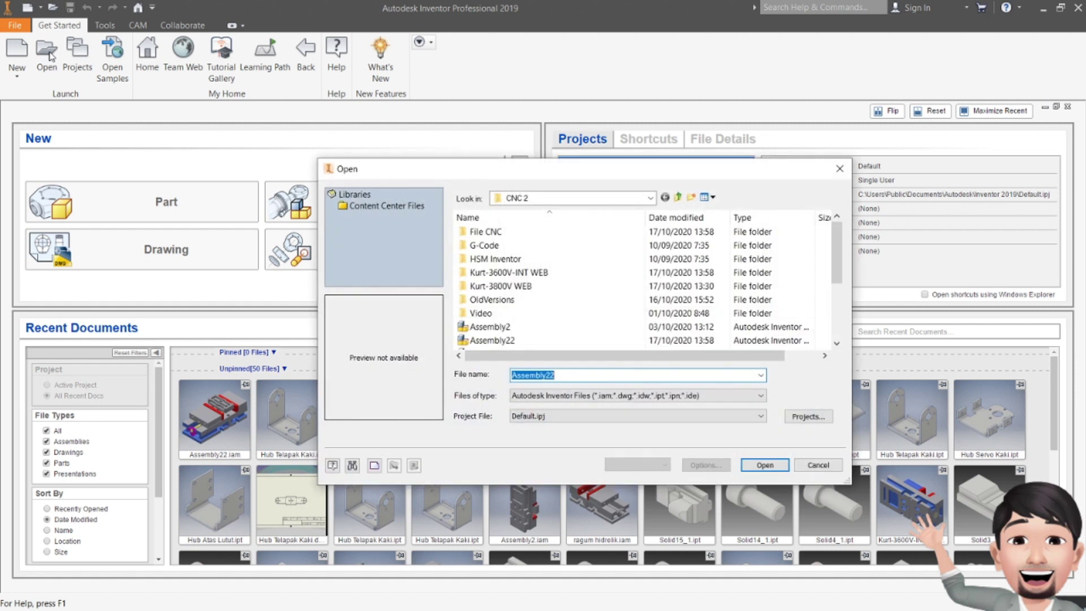
scroll(499, 303, down, 3)
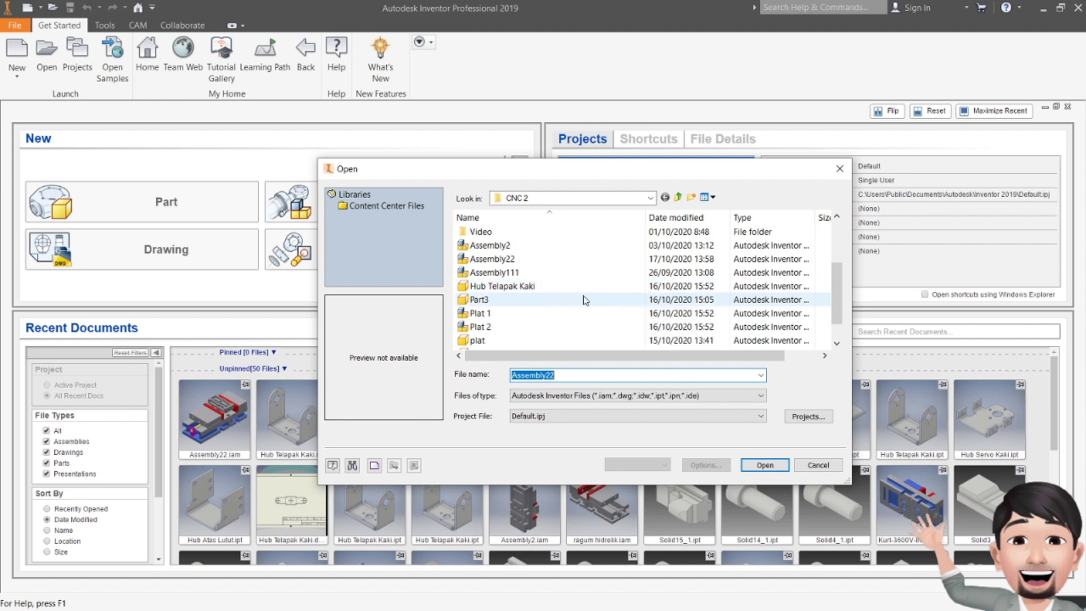
scroll(639, 296, down, 1)
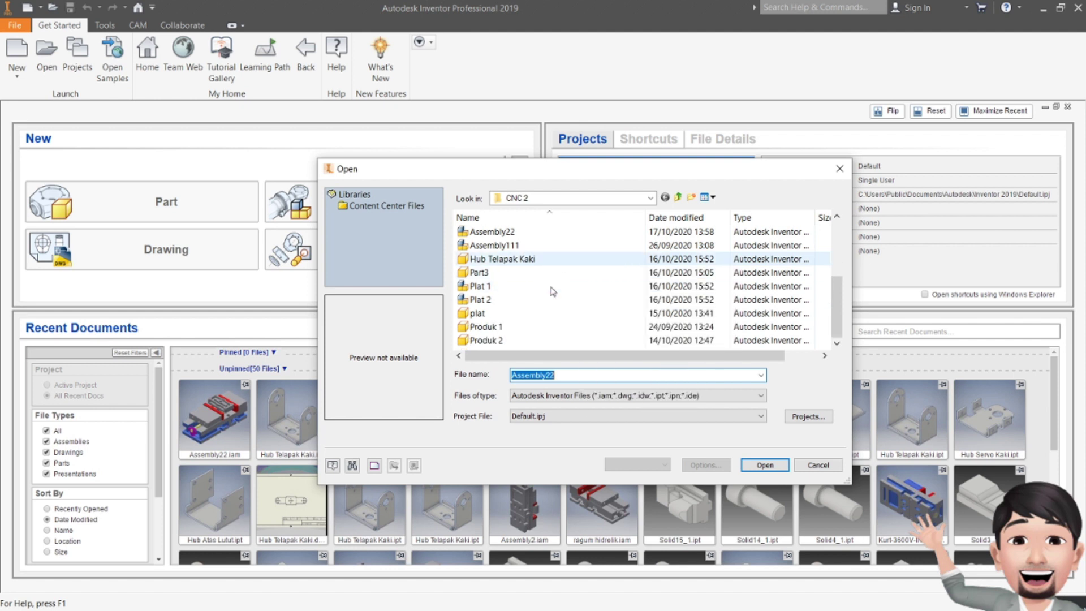
click(490, 300)
scroll(487, 285, up, 2)
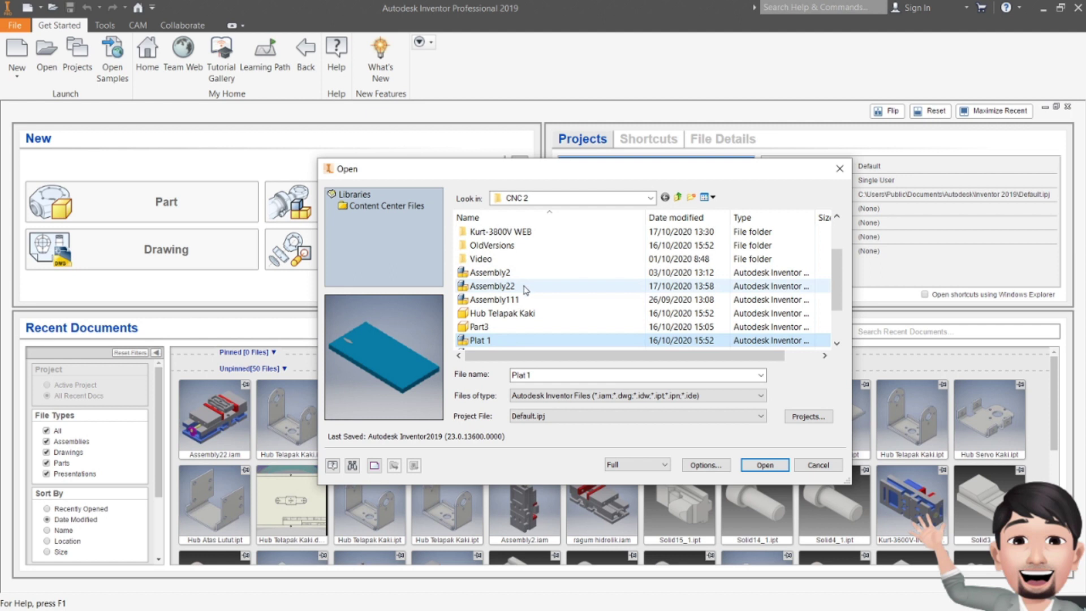
click(839, 168)
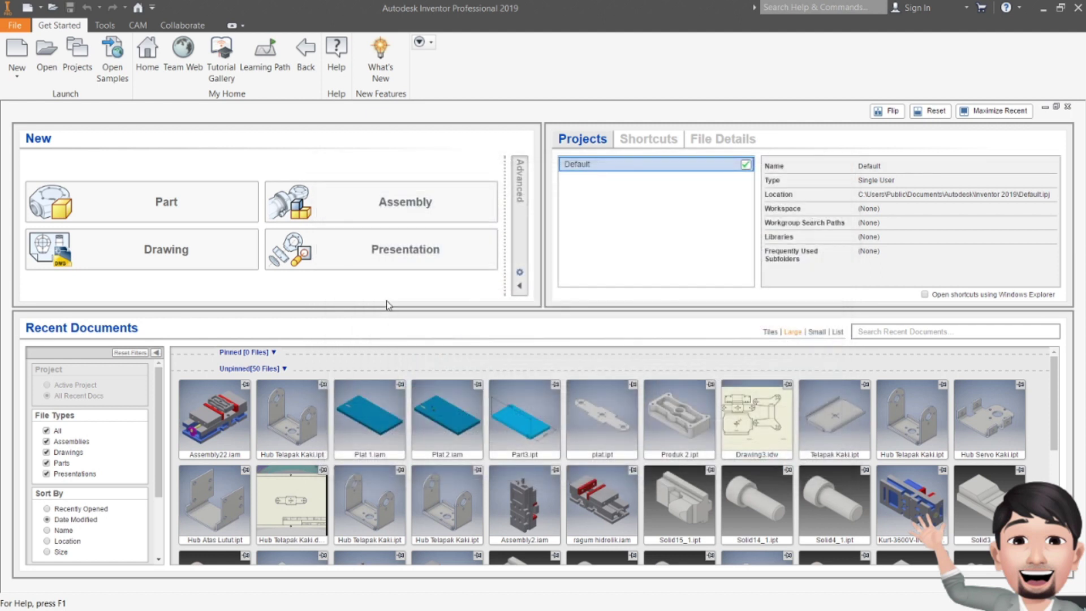
click(56, 67)
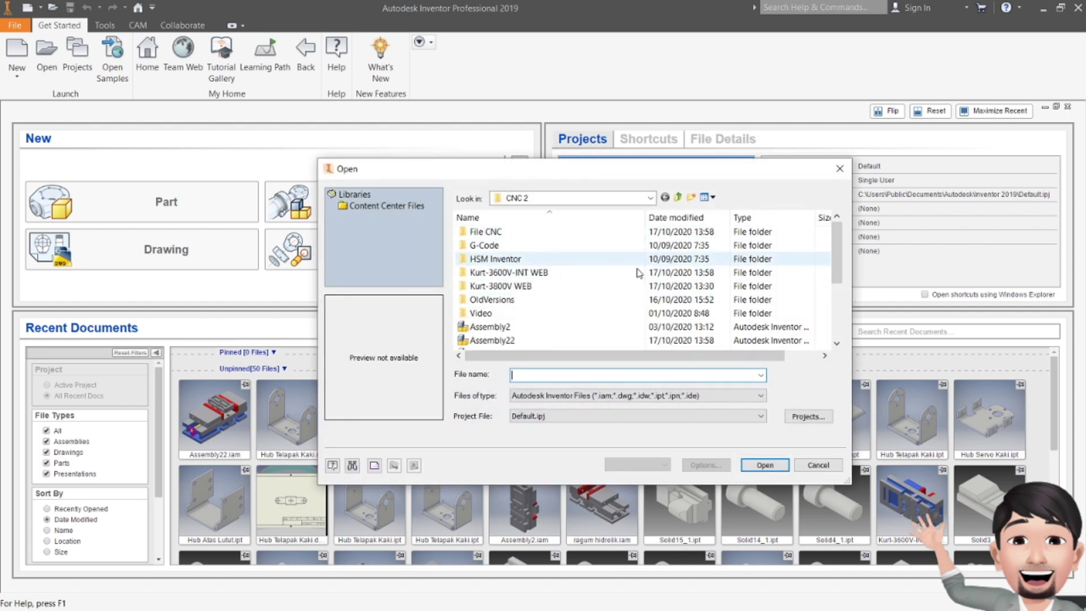
click(839, 168)
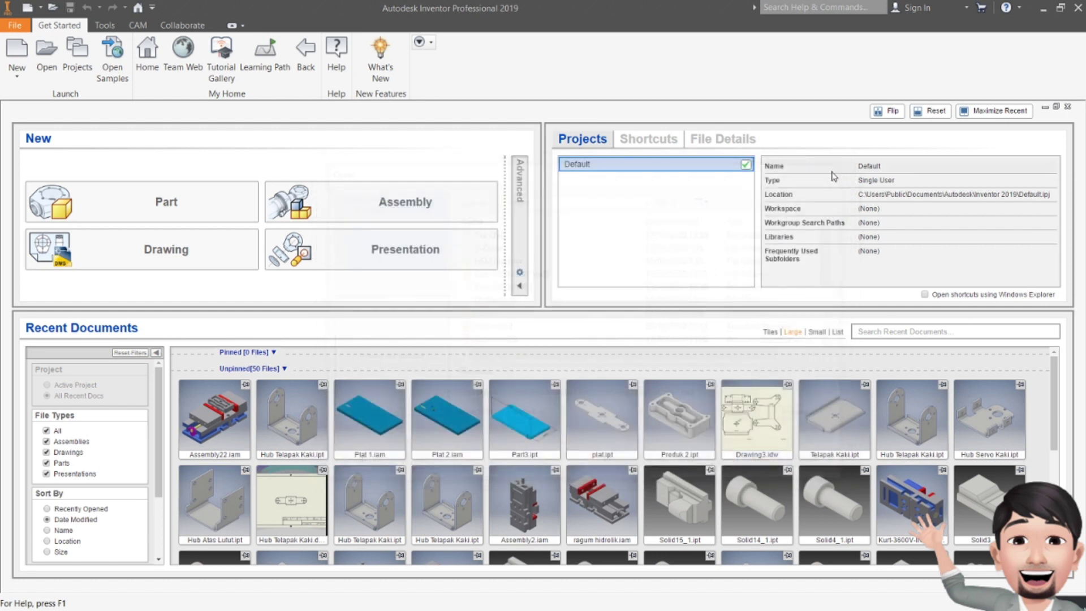
- Scroll up and down through the recent documents thumbnail grid
scroll(394, 465, down, 1)
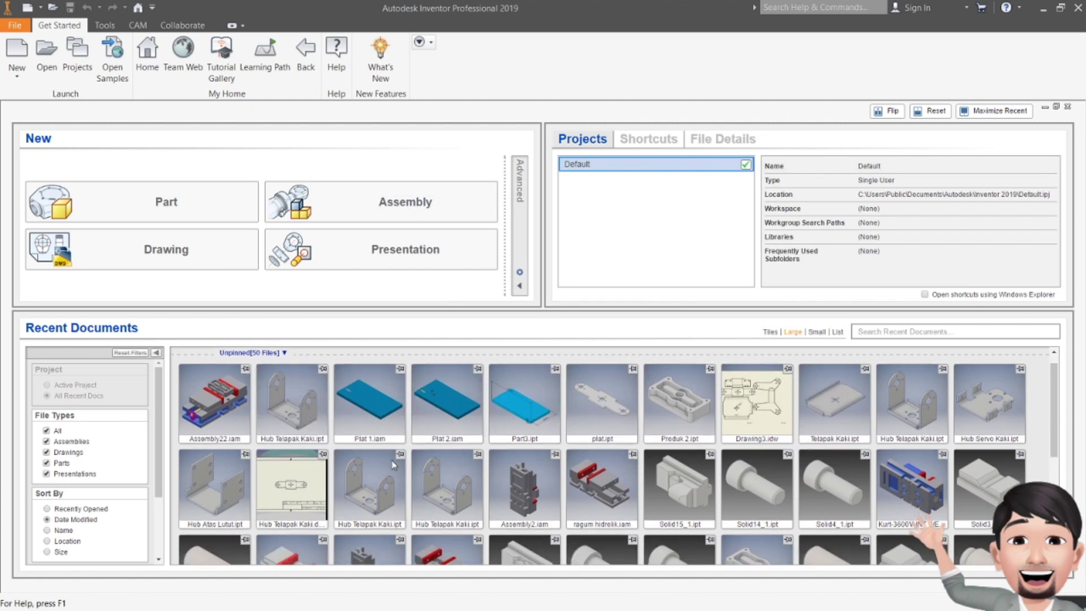
scroll(395, 465, down, 2)
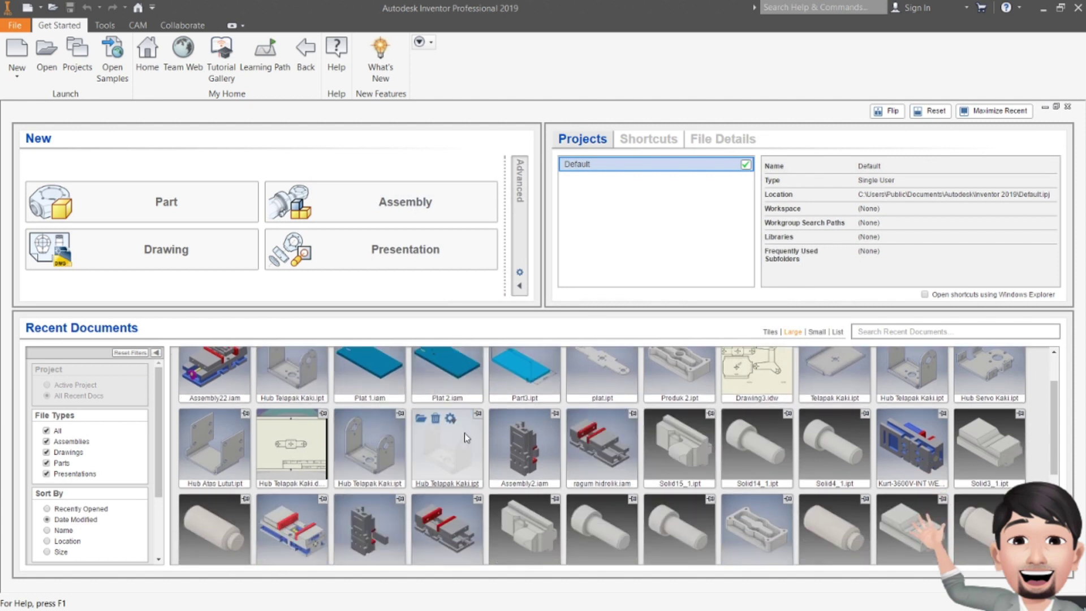
scroll(622, 447, up, 3)
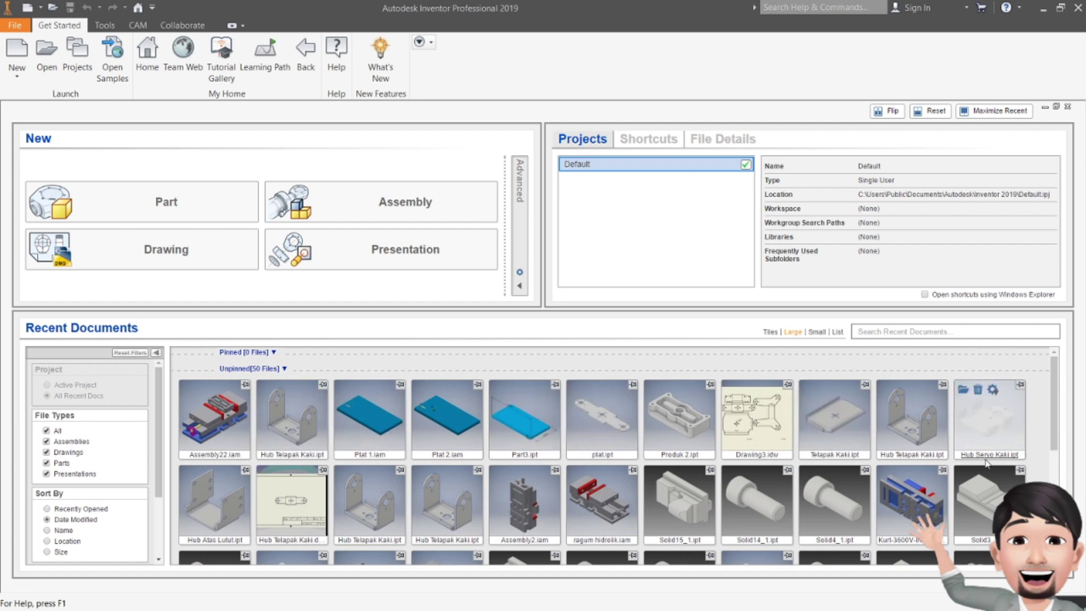
scroll(962, 461, down, 3)
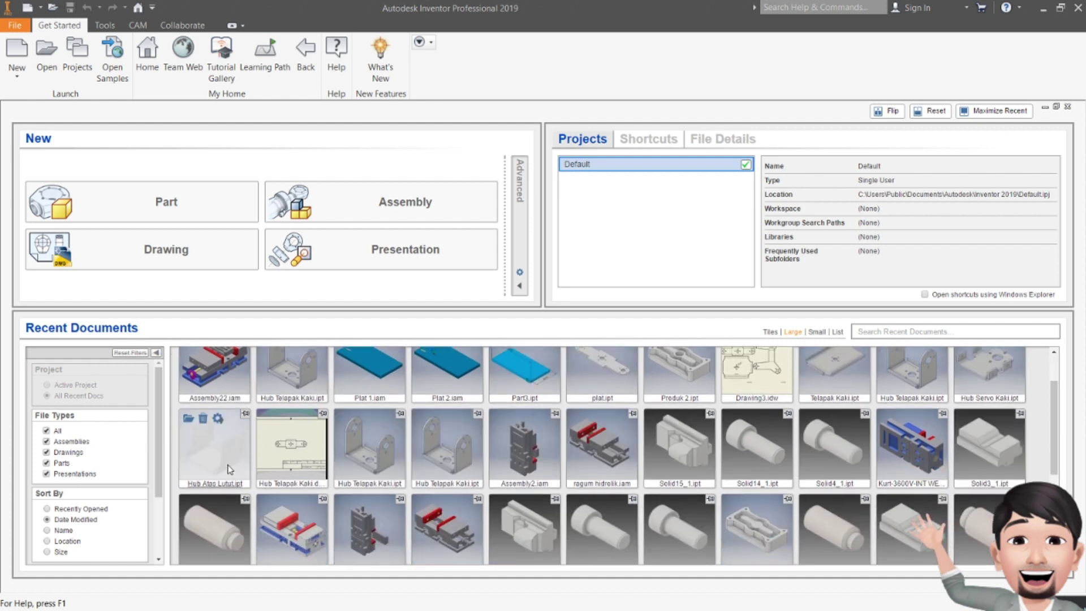
scroll(820, 447, down, 5)
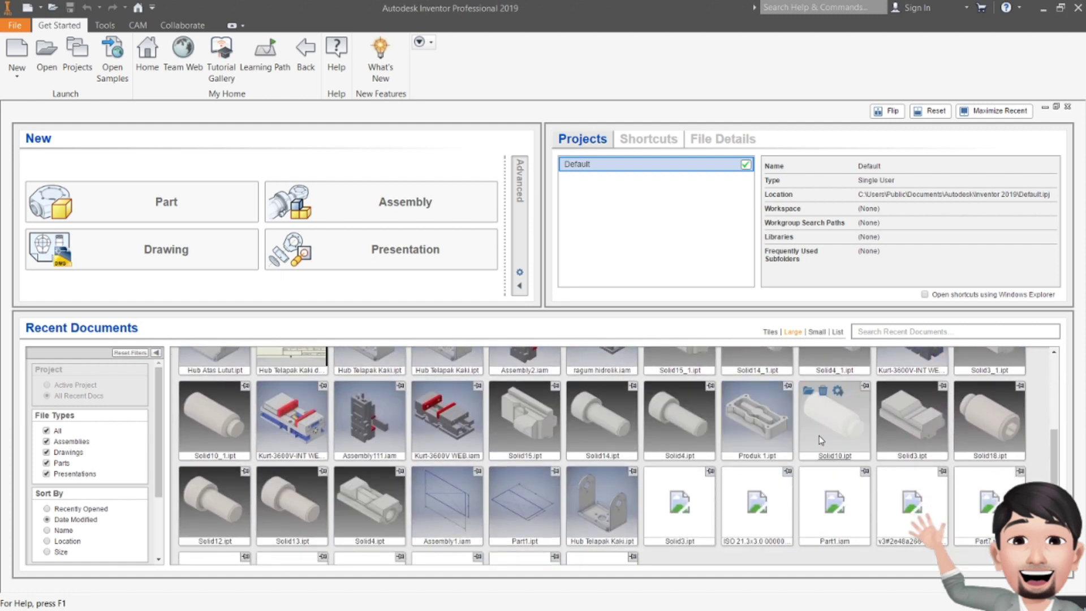
scroll(888, 439, up, 4)
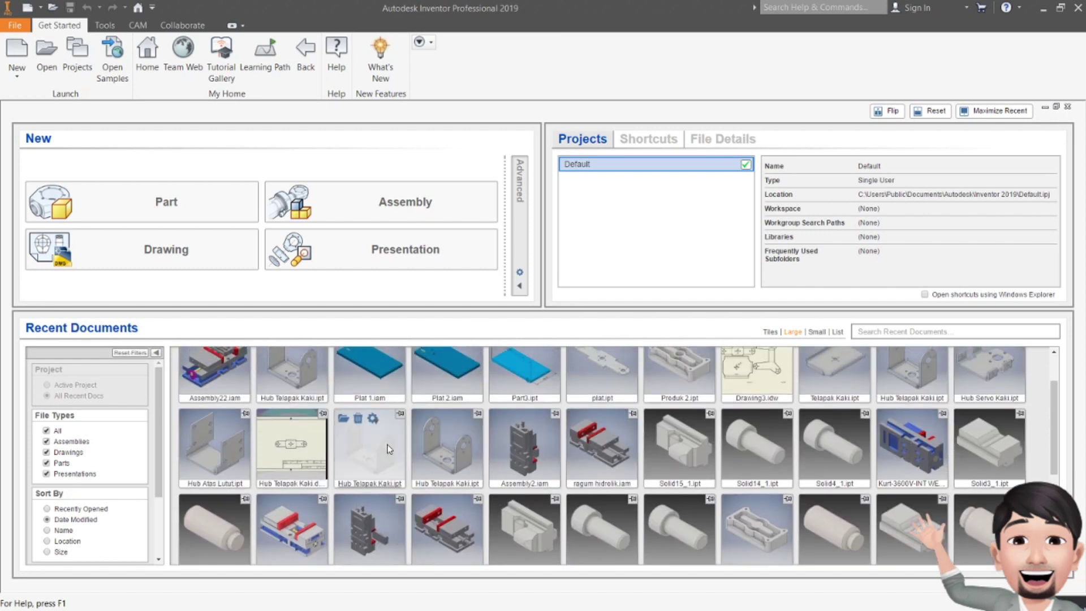
scroll(389, 448, up, 2)
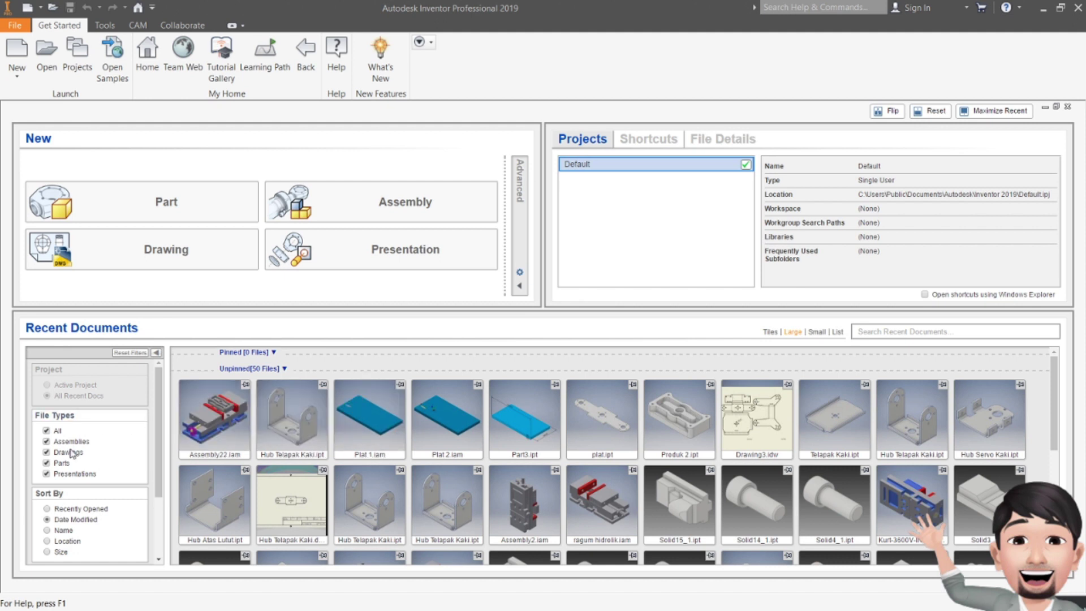
- Filter recent documents by file type, trying Parts alone, then keeping only Assemblies (10 files)
click(46, 431)
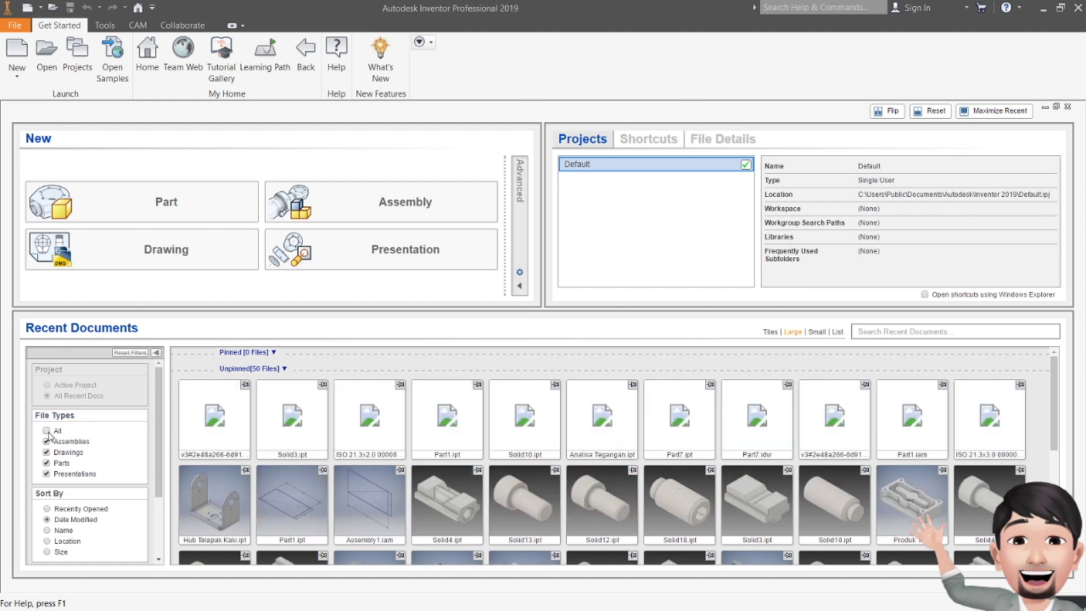
click(46, 441)
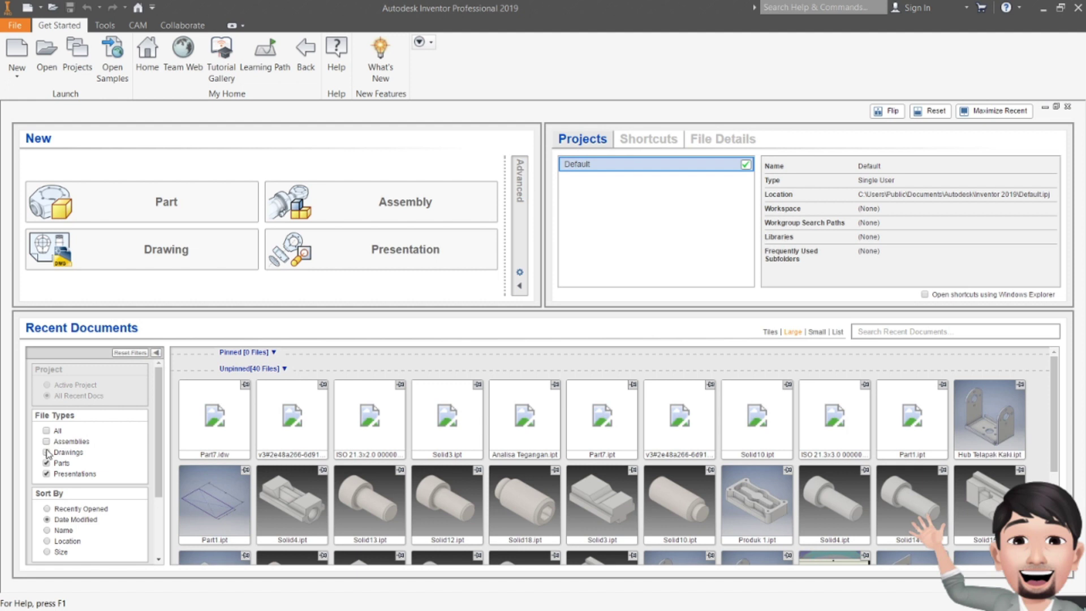
click(47, 453)
click(46, 463)
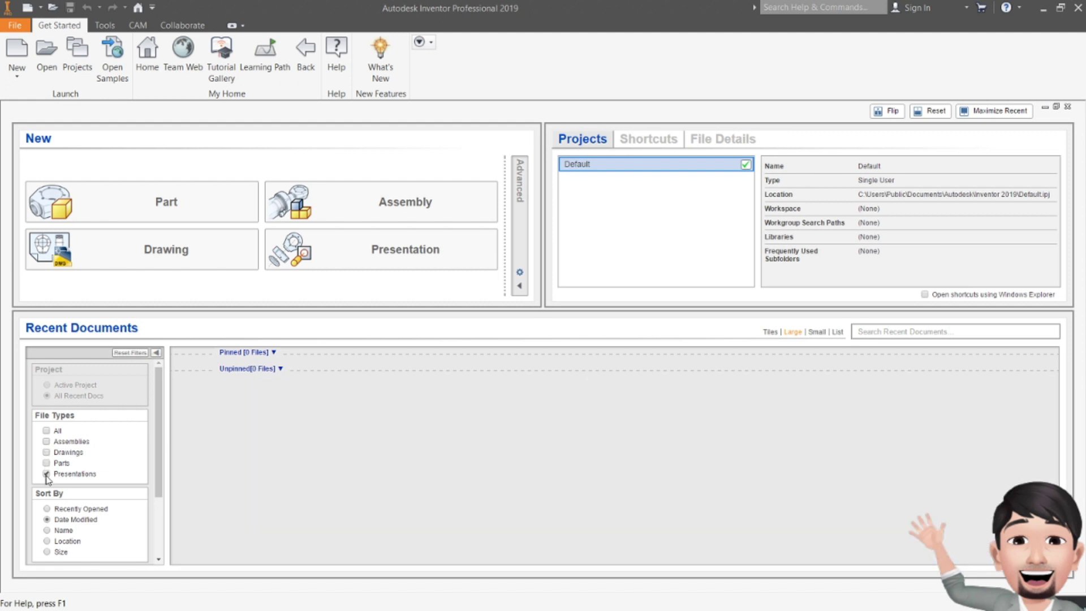
click(46, 462)
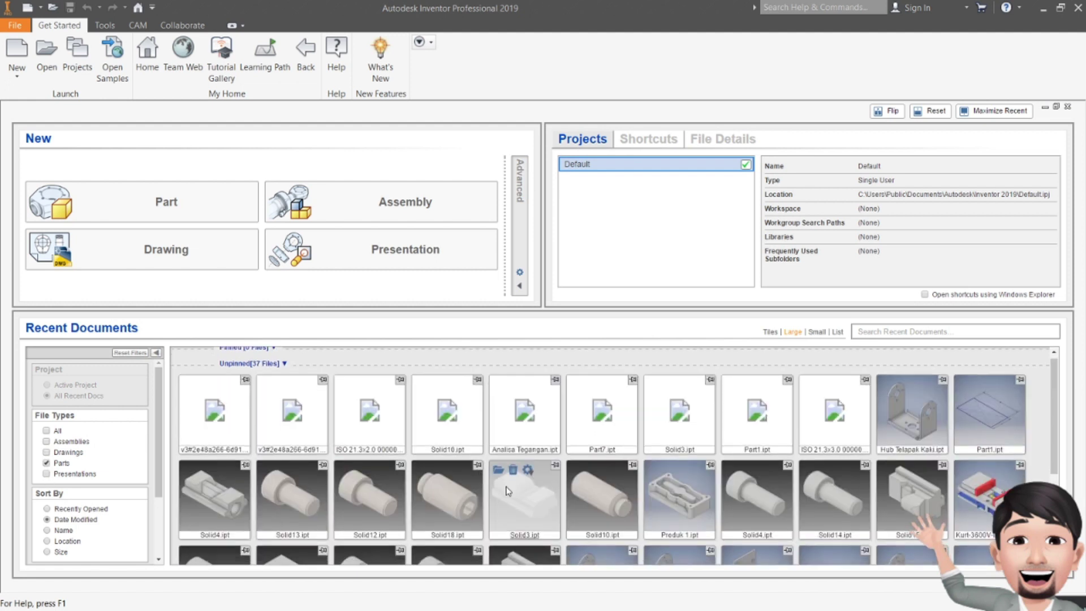
scroll(508, 492, down, 1)
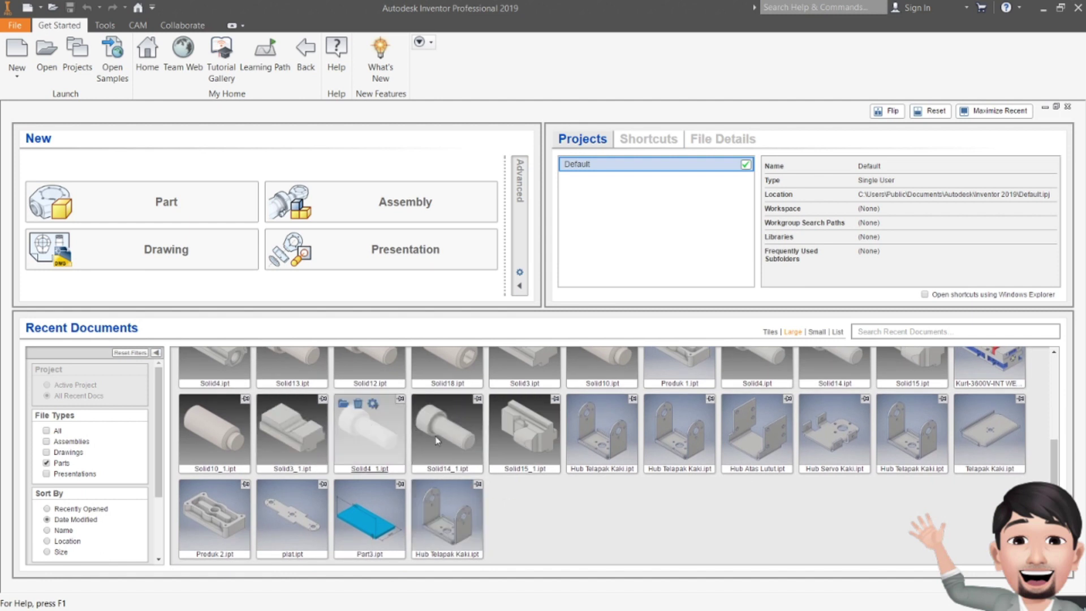
click(46, 463)
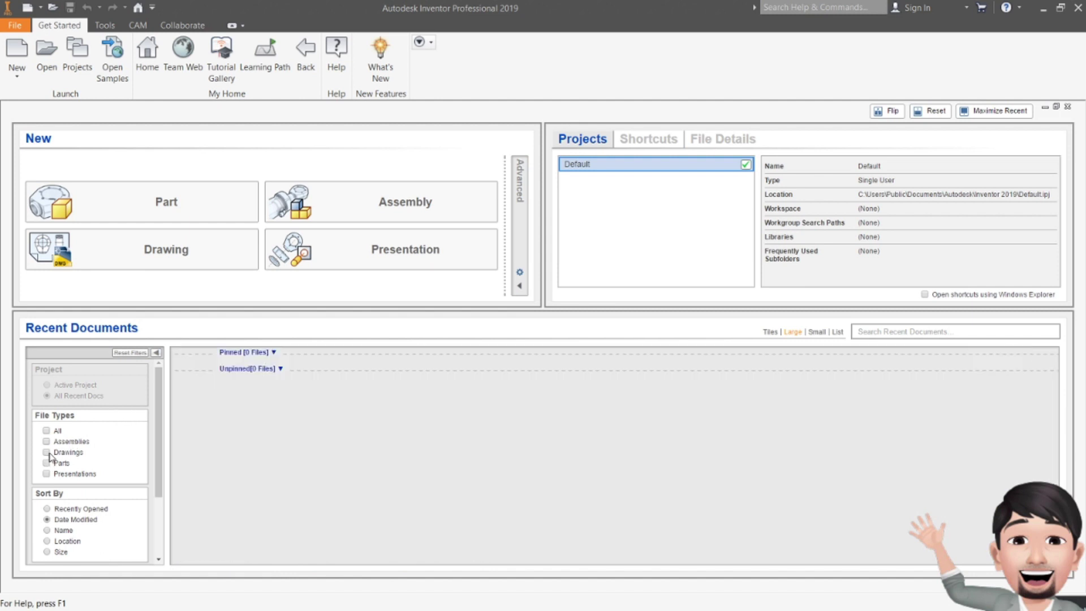
click(46, 441)
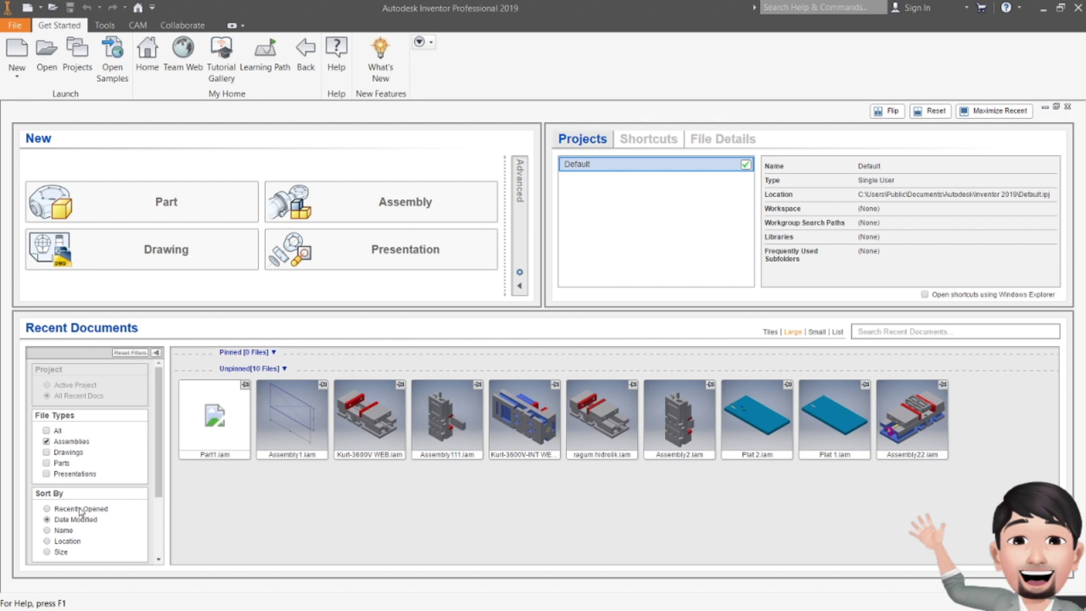
click(48, 530)
click(47, 520)
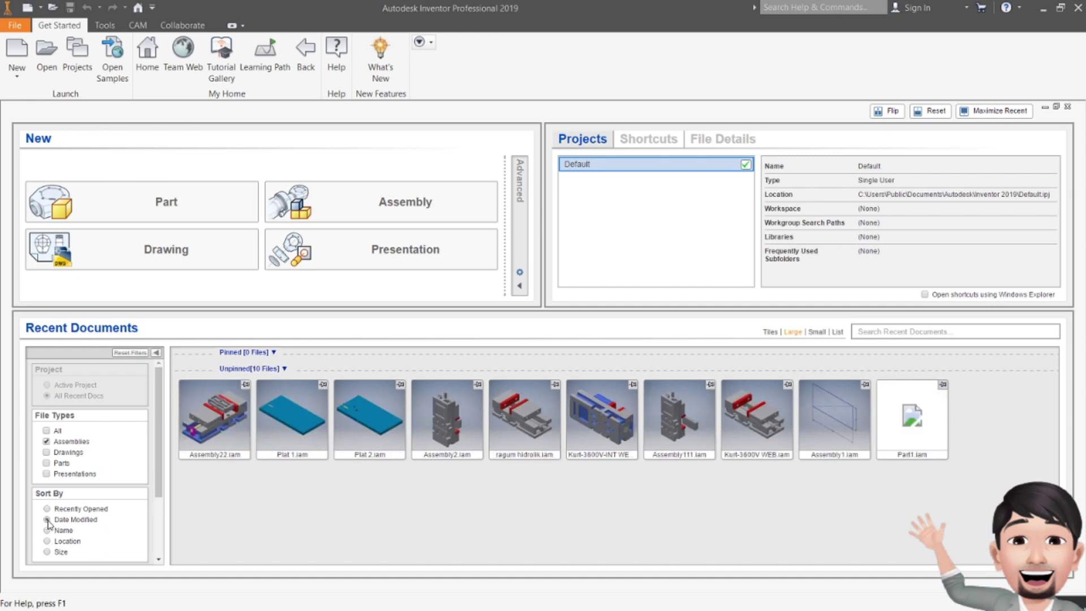
click(47, 541)
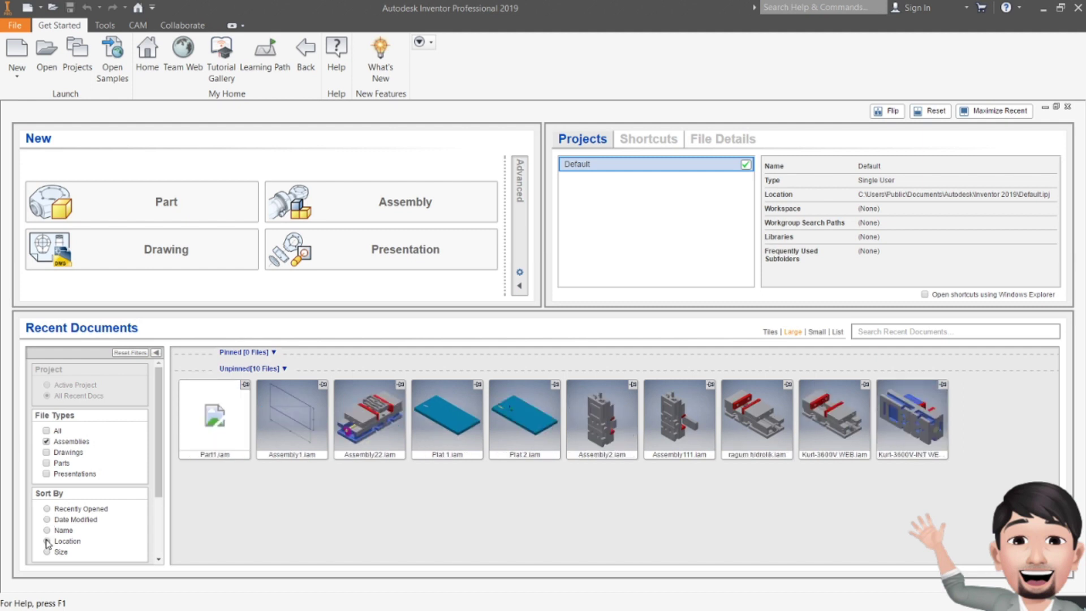
click(47, 552)
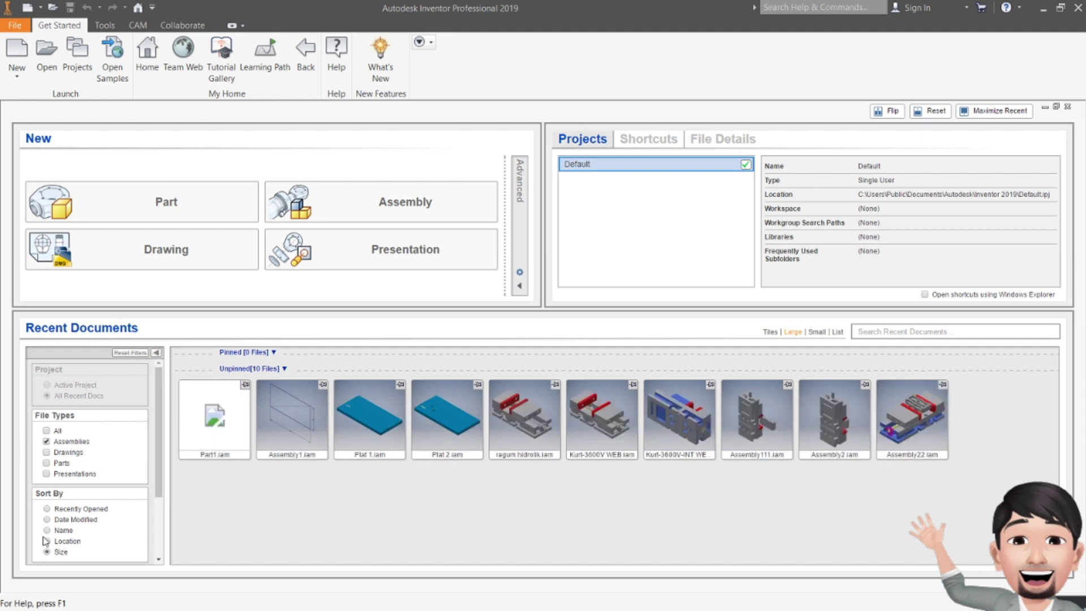
click(48, 509)
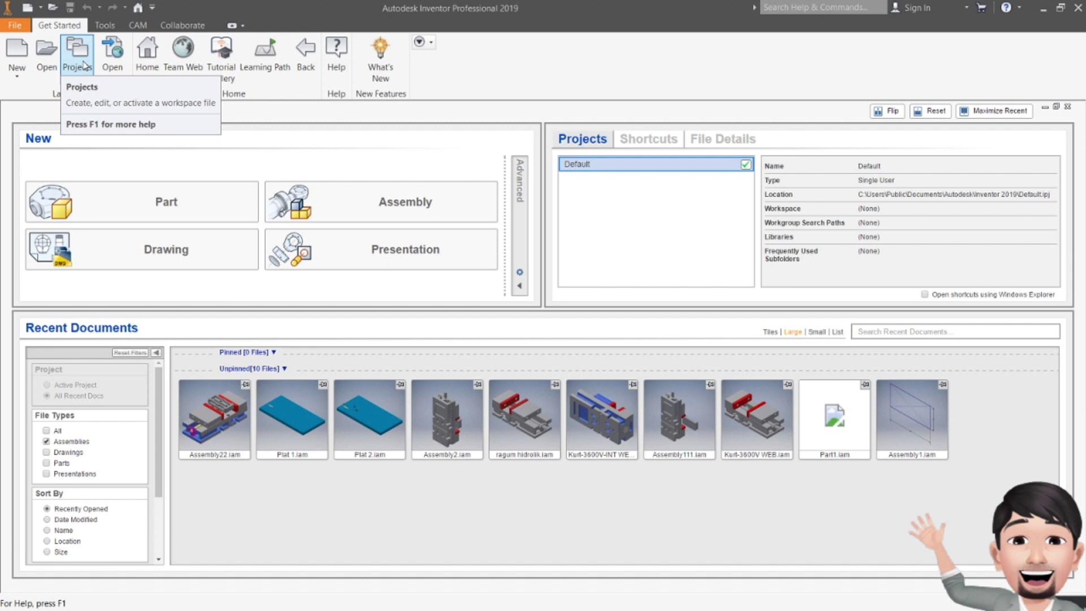
click(84, 65)
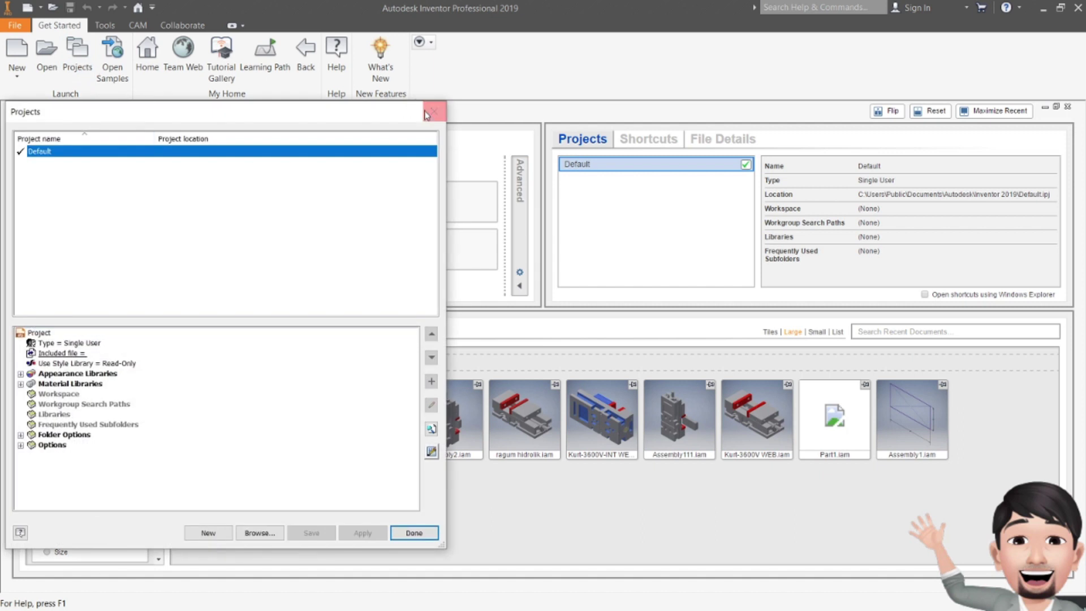
click(434, 111)
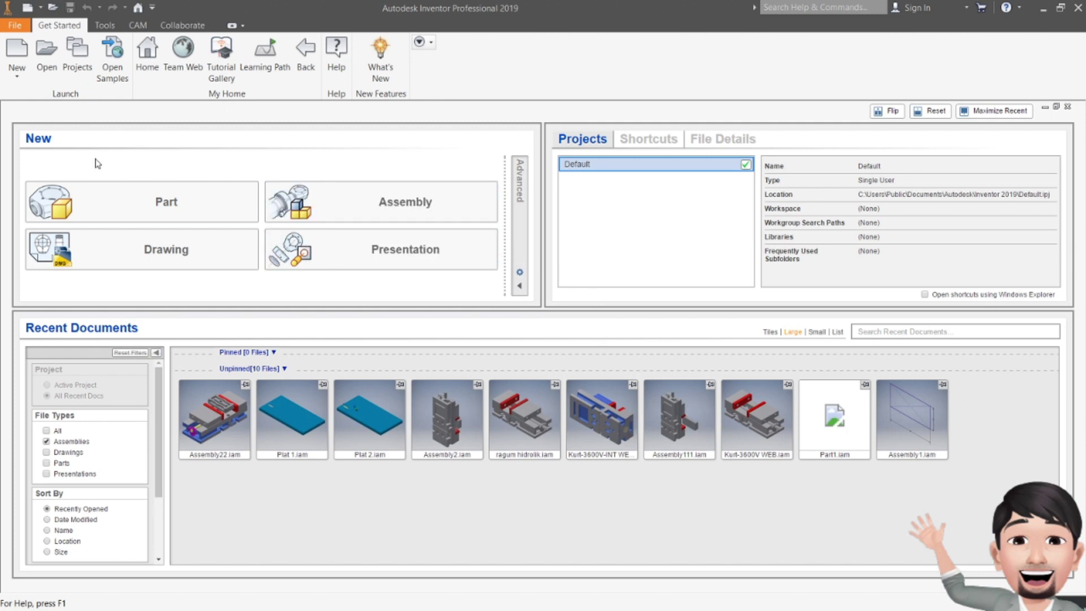
click(79, 72)
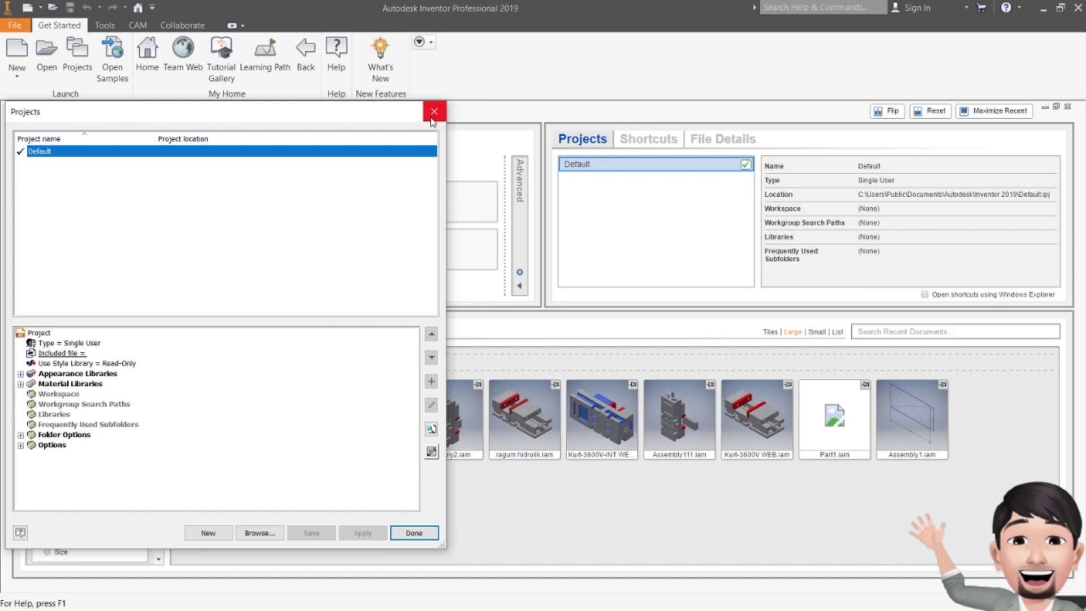
click(433, 111)
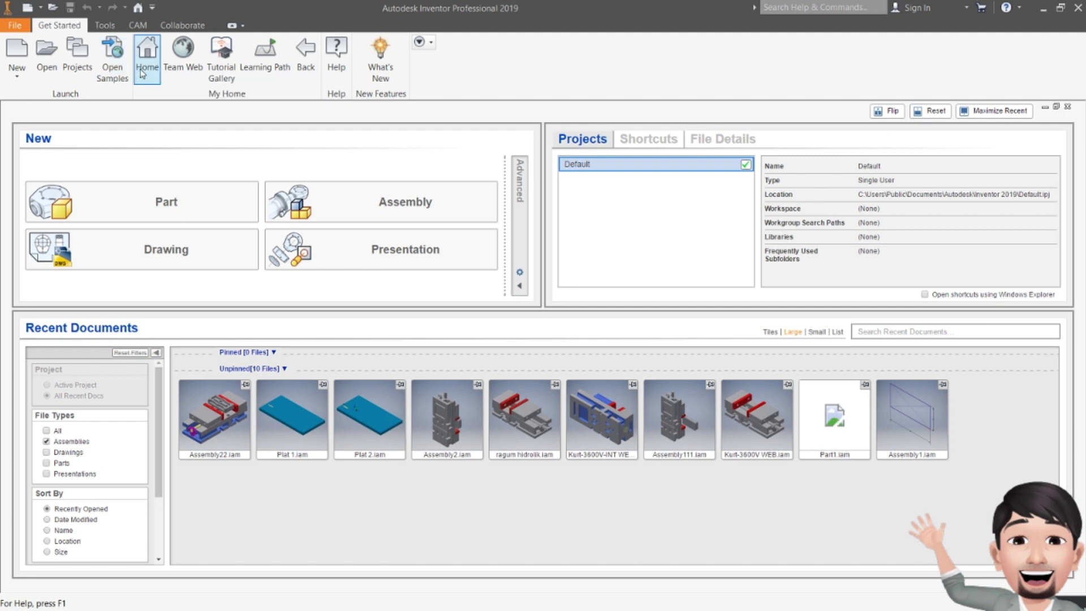
- Open the Tutorial Gallery from Home and browse its 18 tutorial cards, such as Assembly 1
click(143, 73)
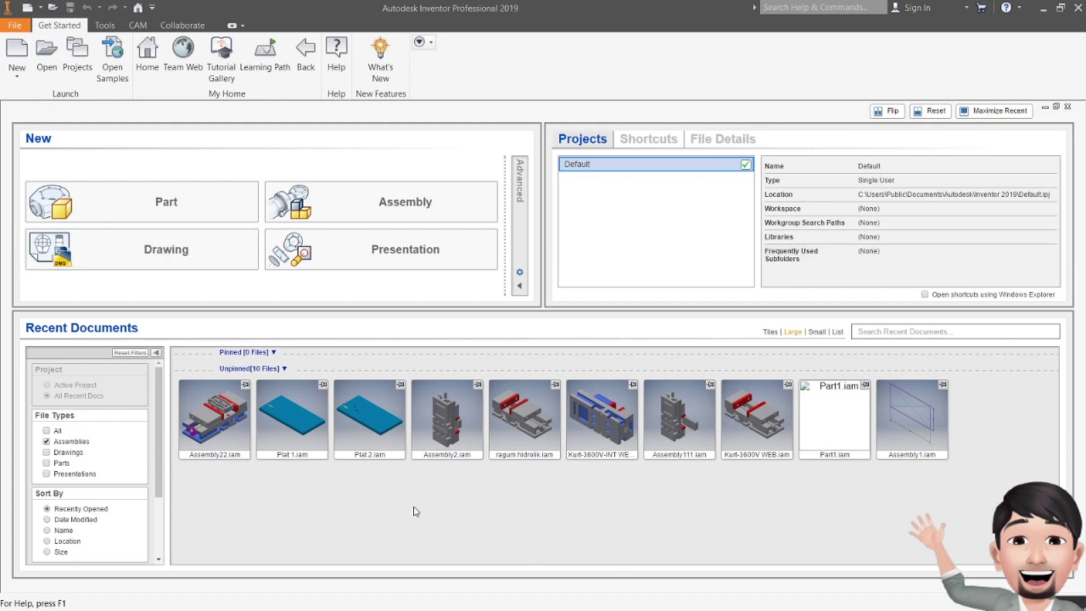
click(220, 74)
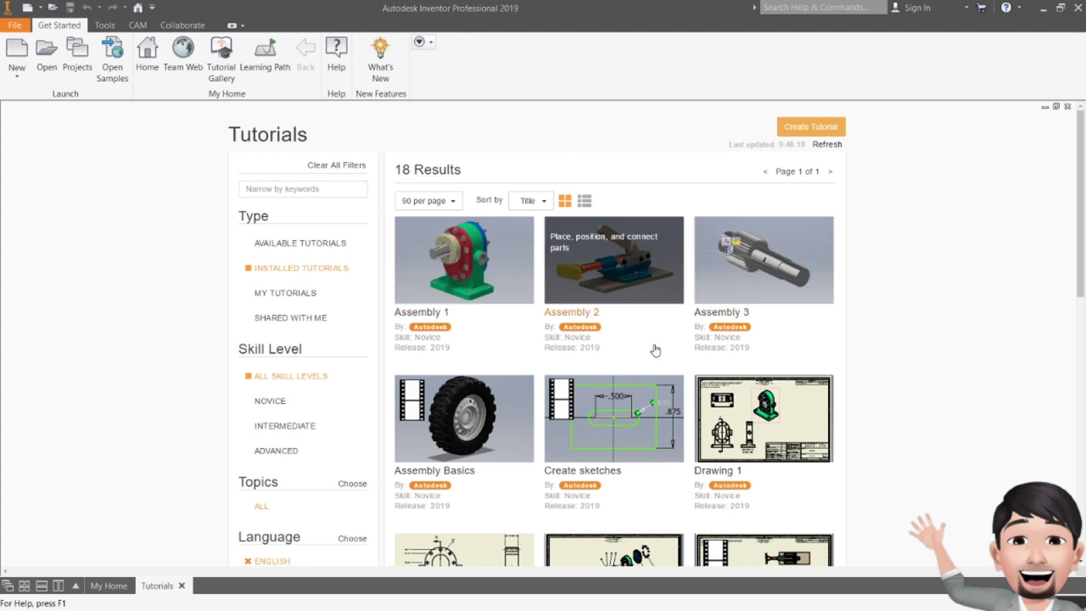
scroll(721, 417, down, 3)
scroll(716, 421, down, 3)
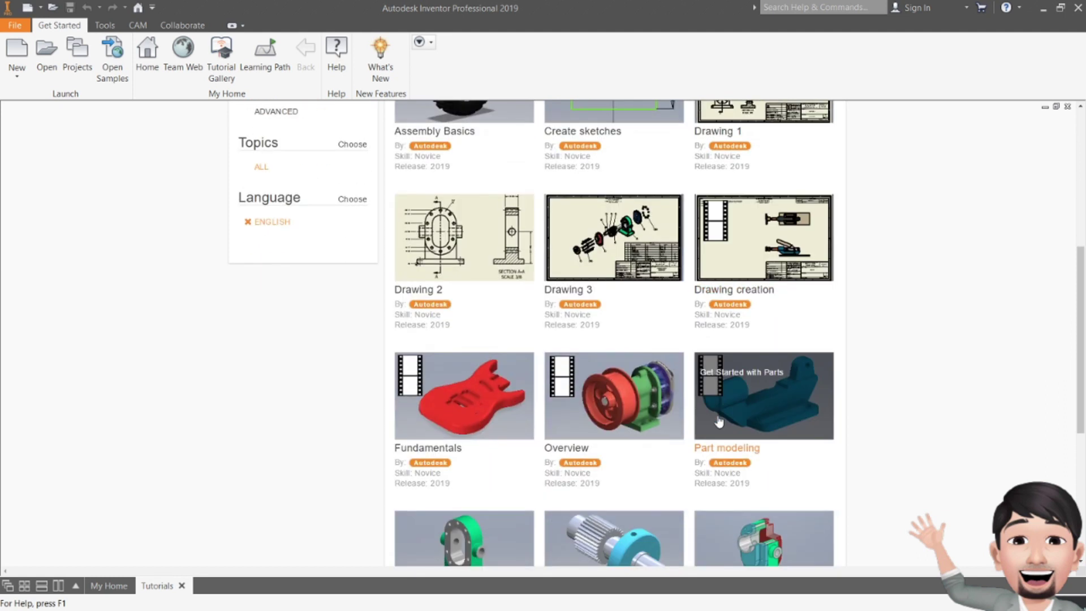
scroll(679, 433, down, 3)
scroll(678, 435, down, 2)
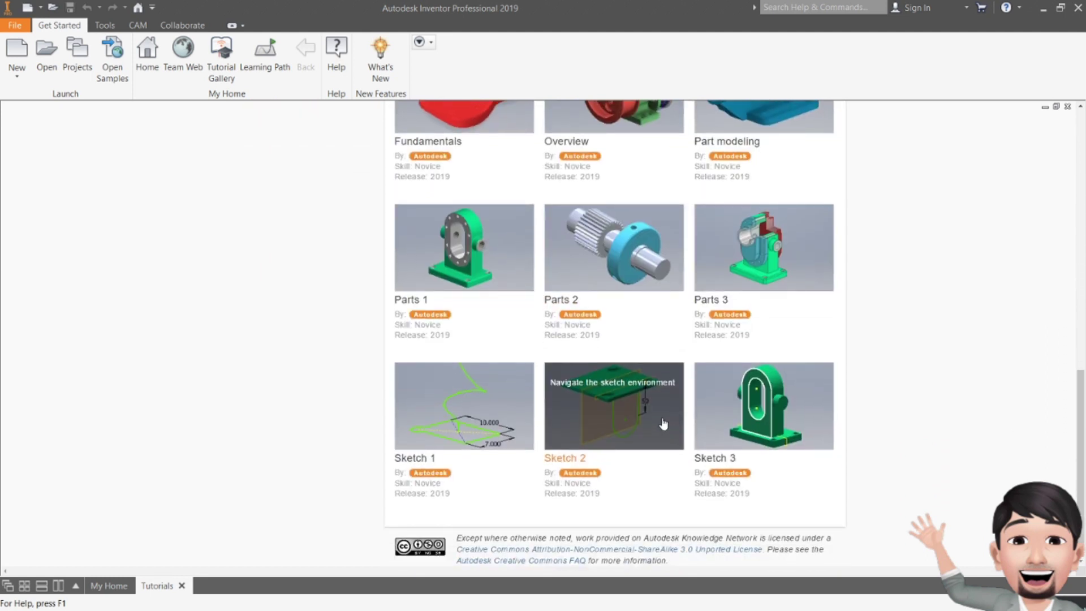
scroll(672, 413, up, 3)
scroll(672, 415, up, 3)
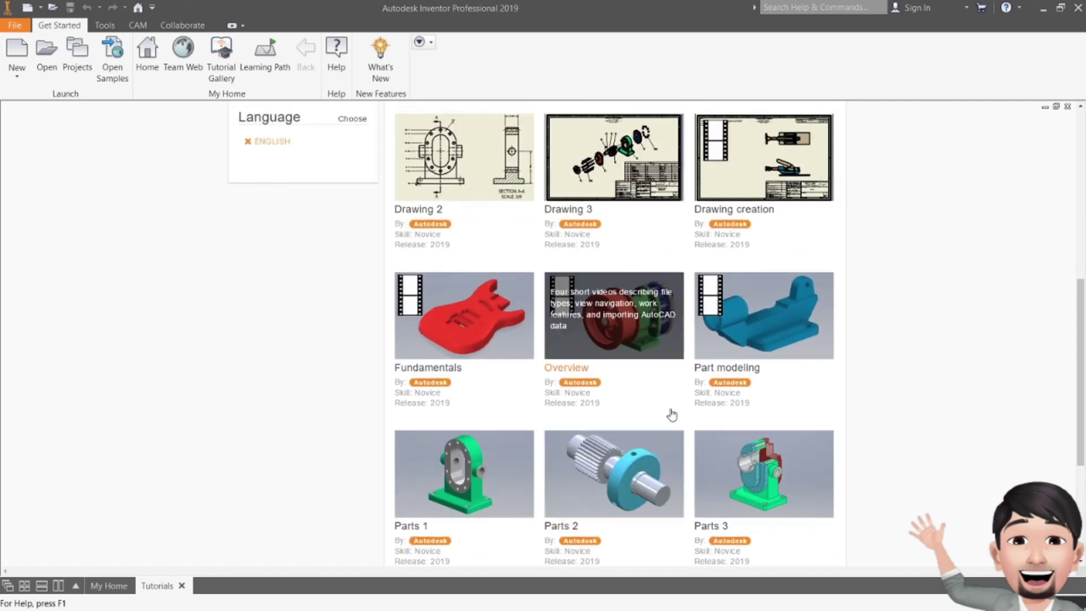
scroll(671, 415, up, 2)
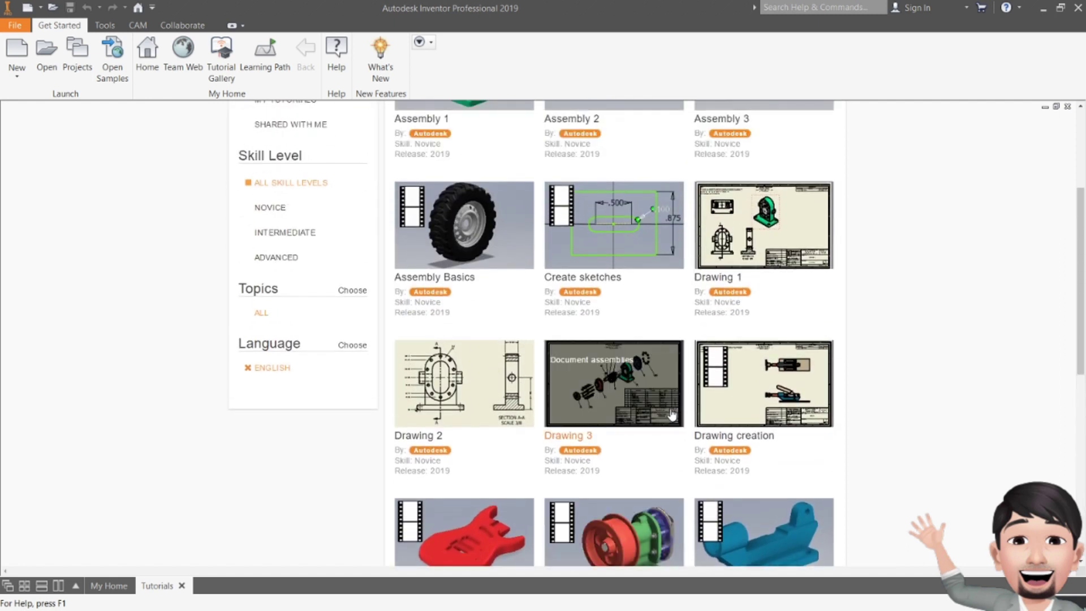
scroll(671, 414, up, 4)
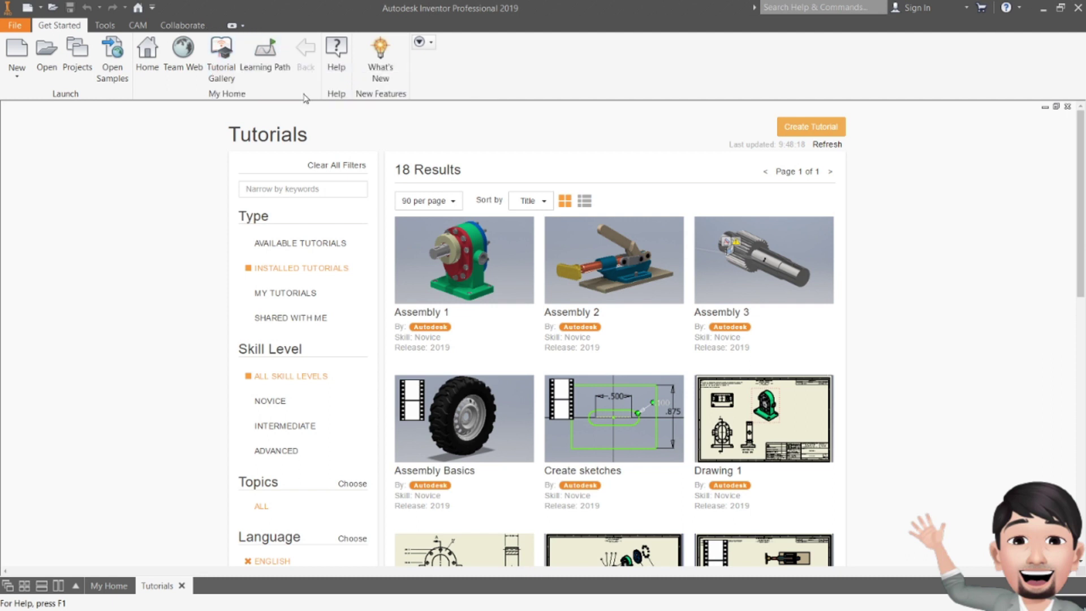
- Show the Learning Path page with its Sketch, Part, Assembly and Drawing tutorial sequence
click(264, 80)
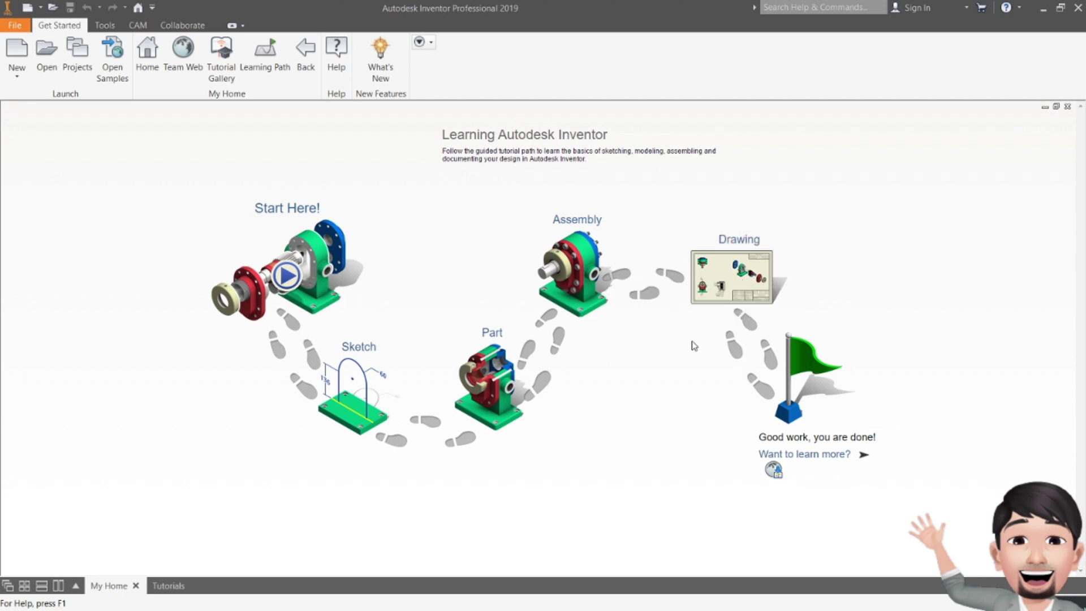
- Play the Start Here Overview video, move its player aside, and pause at 1:05
click(286, 274)
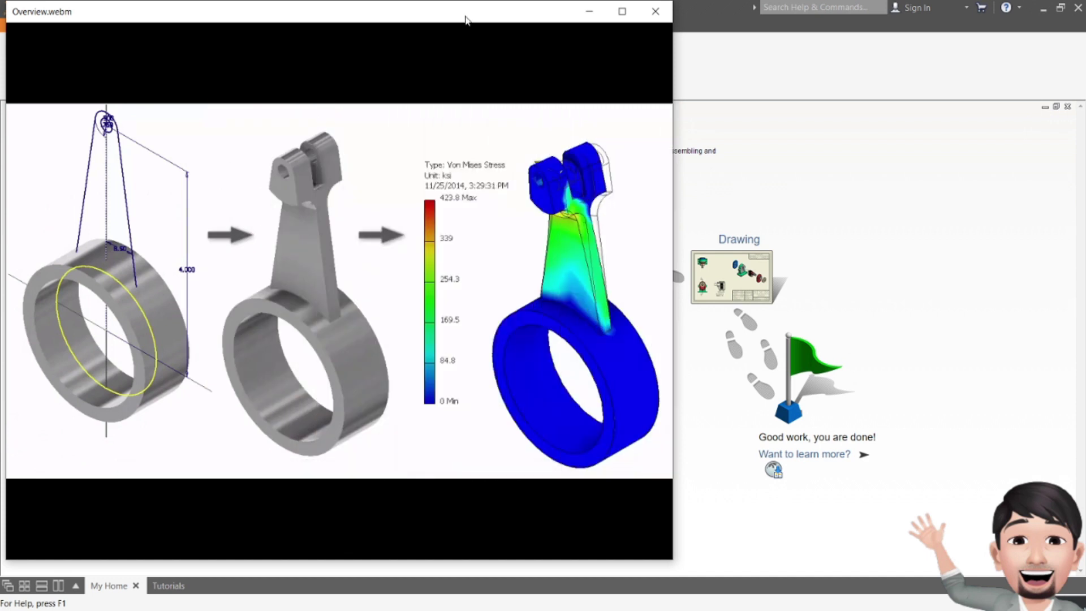
mouse_move(465, 19)
mouse_down()
mouse_move(712, 44)
mouse_move(696, 37)
mouse_up()
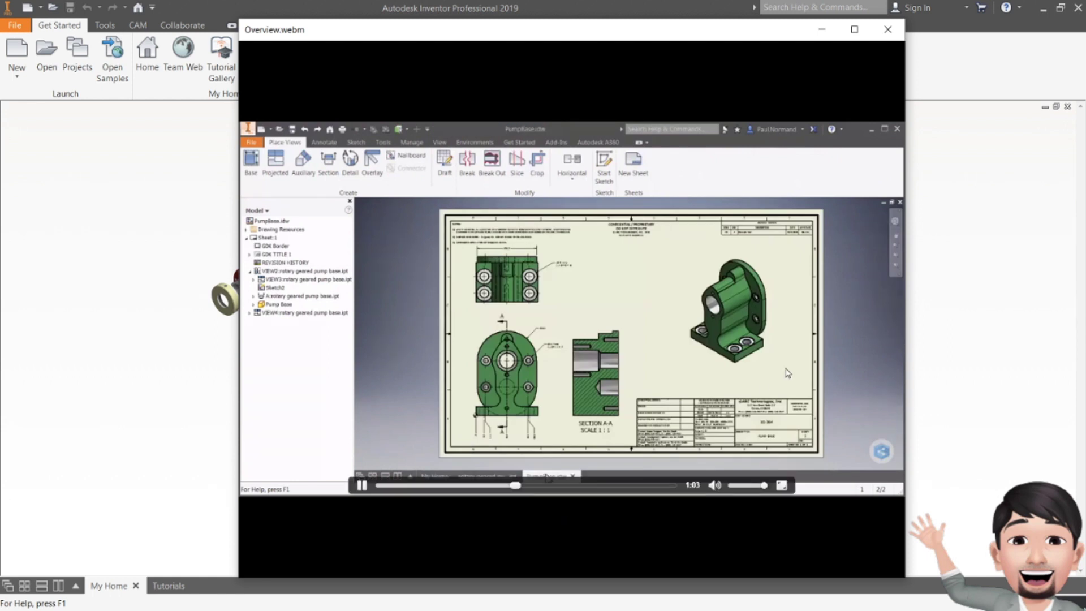
key(space)
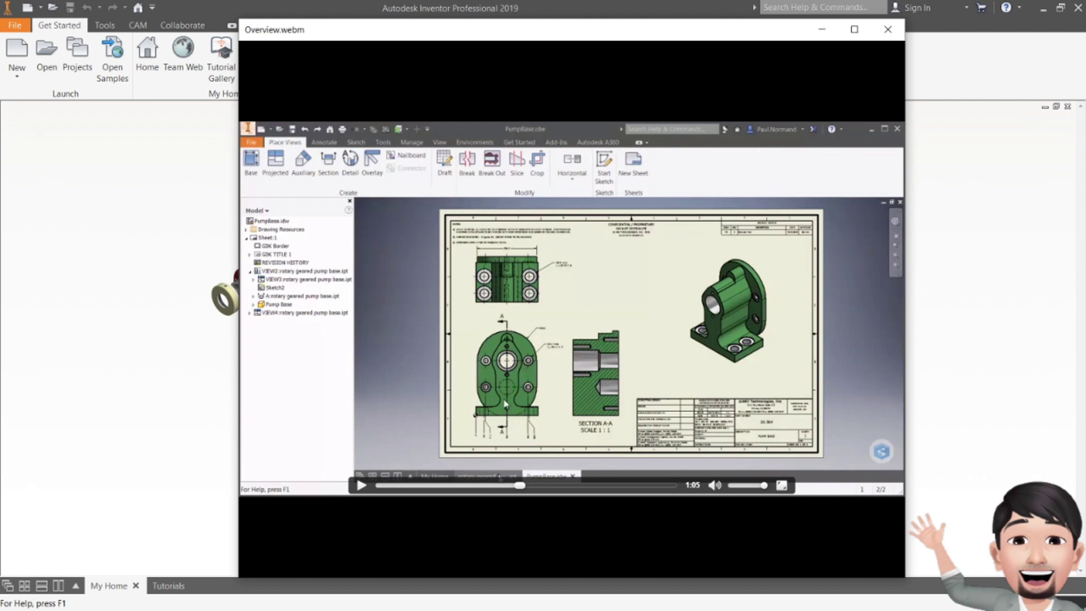
- Resume the overview video and pause it at 1:08 on the pump-base fillet
click(361, 487)
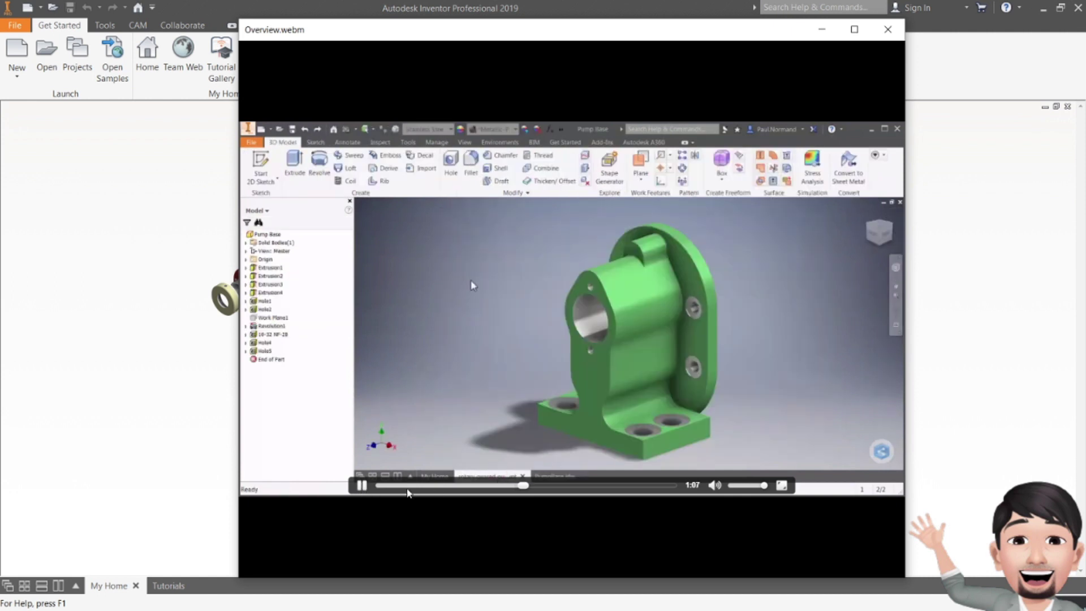
click(362, 486)
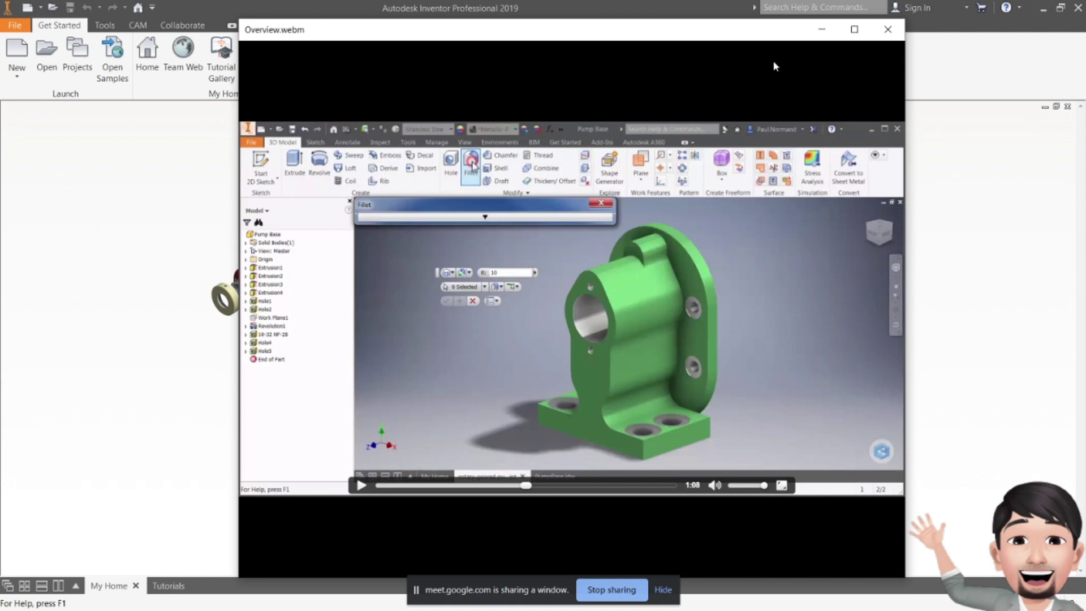
- Maximize the video player, rewind the overview to 0:52 and resume playback
click(854, 30)
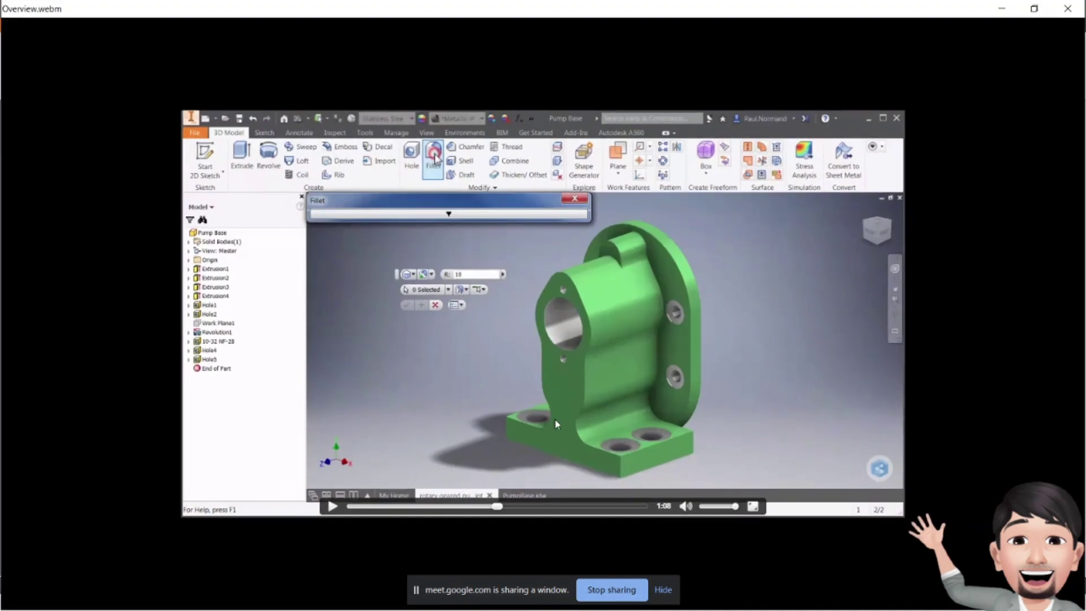
mouse_move(496, 509)
mouse_down()
mouse_move(459, 507)
mouse_move(496, 509)
mouse_up()
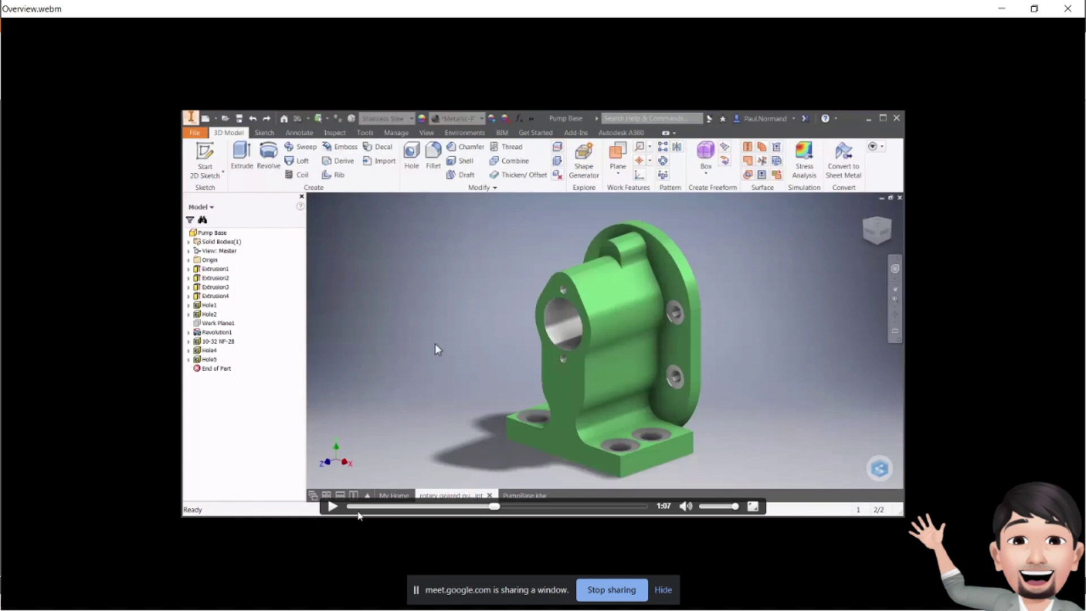
click(332, 507)
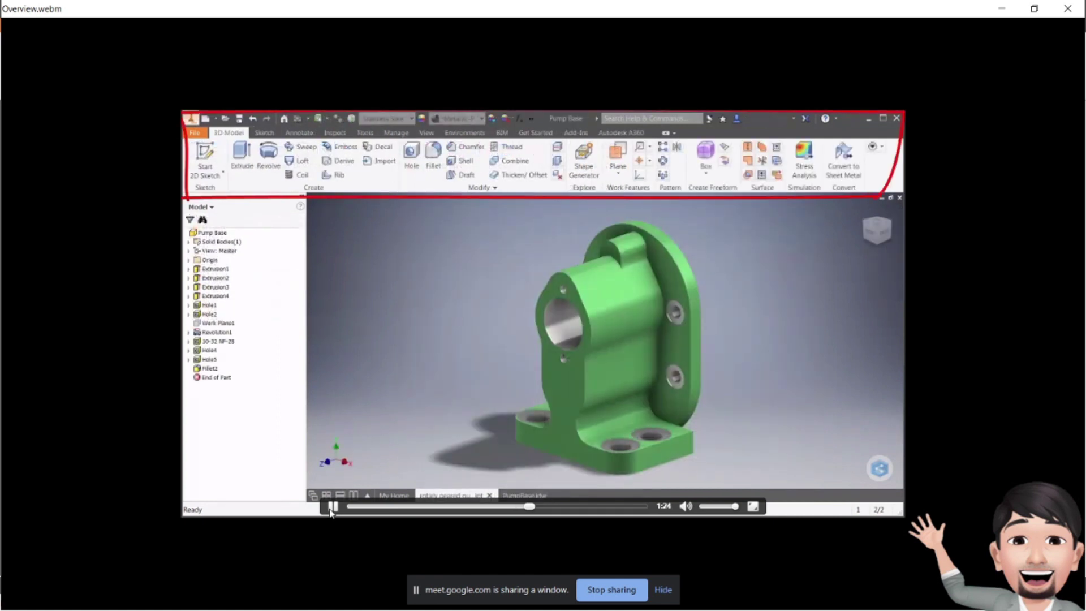
- Jump to the ribbon introduction and pause the overview at 1:22
click(524, 507)
click(332, 506)
- Play the overview, skip through 1:30, the hole features and 2:05 to 2:17, and dismiss the screen-sharing notice
click(333, 507)
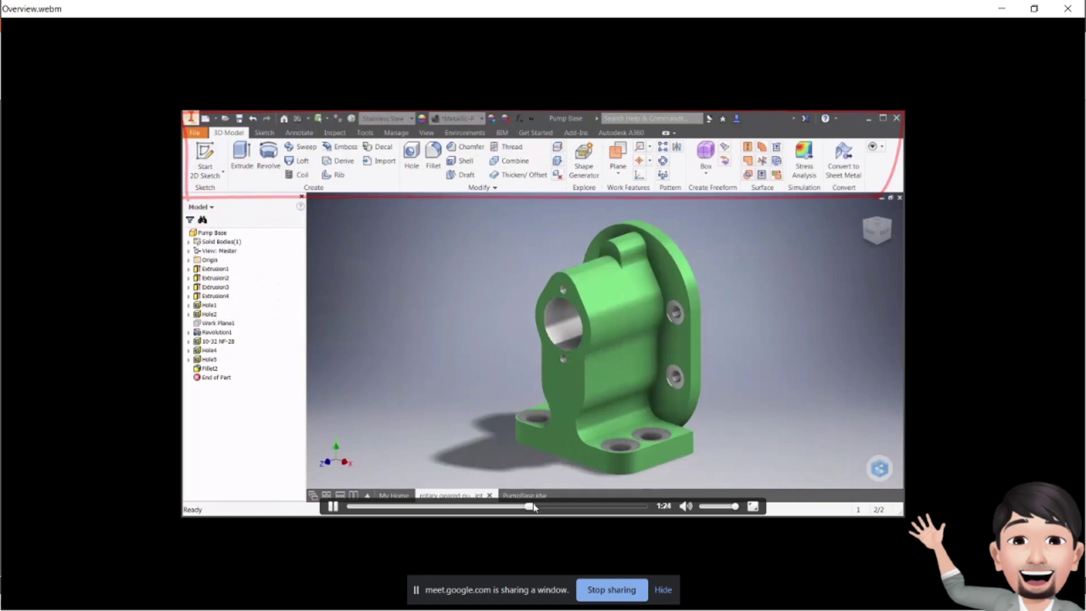
click(543, 506)
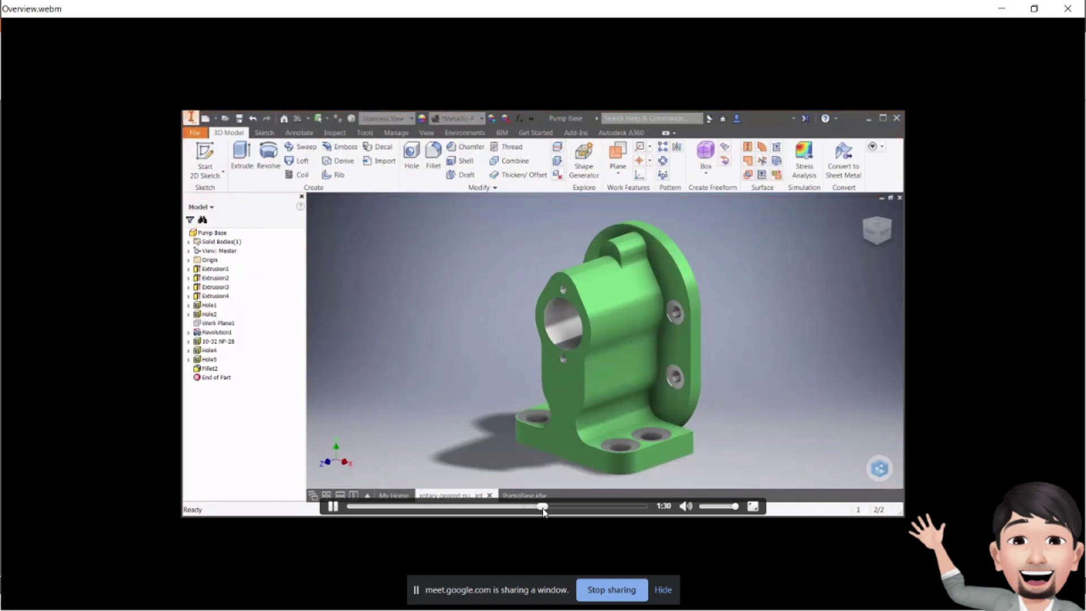
click(583, 507)
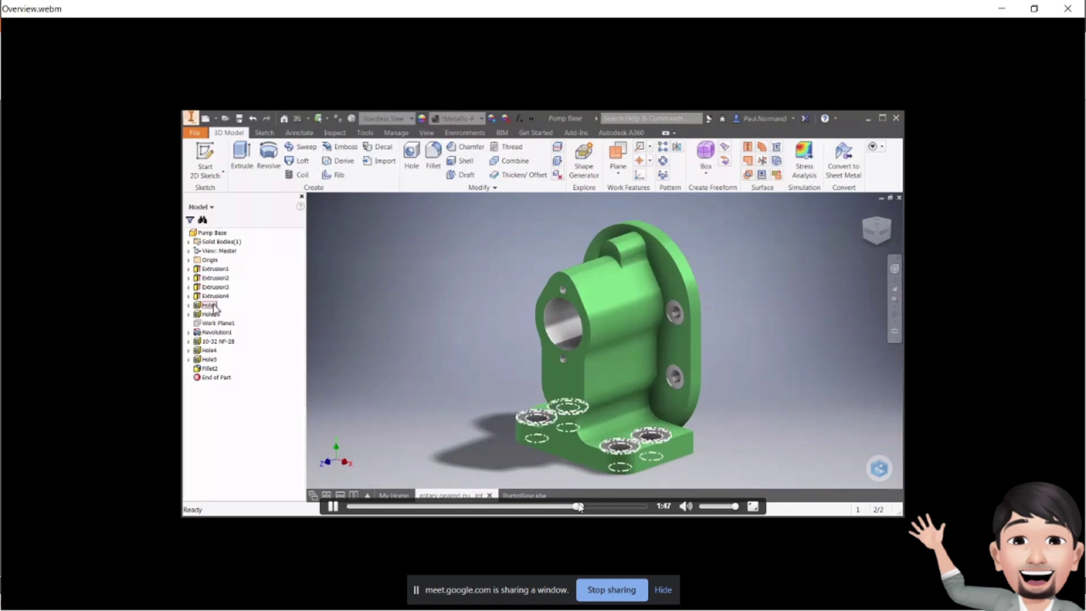
click(616, 507)
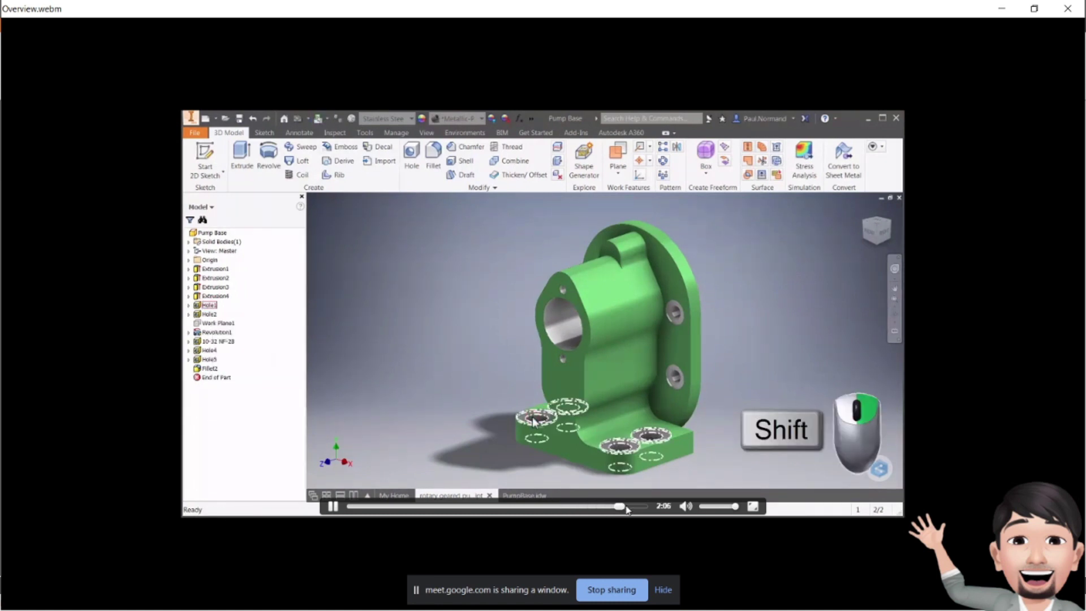
click(642, 506)
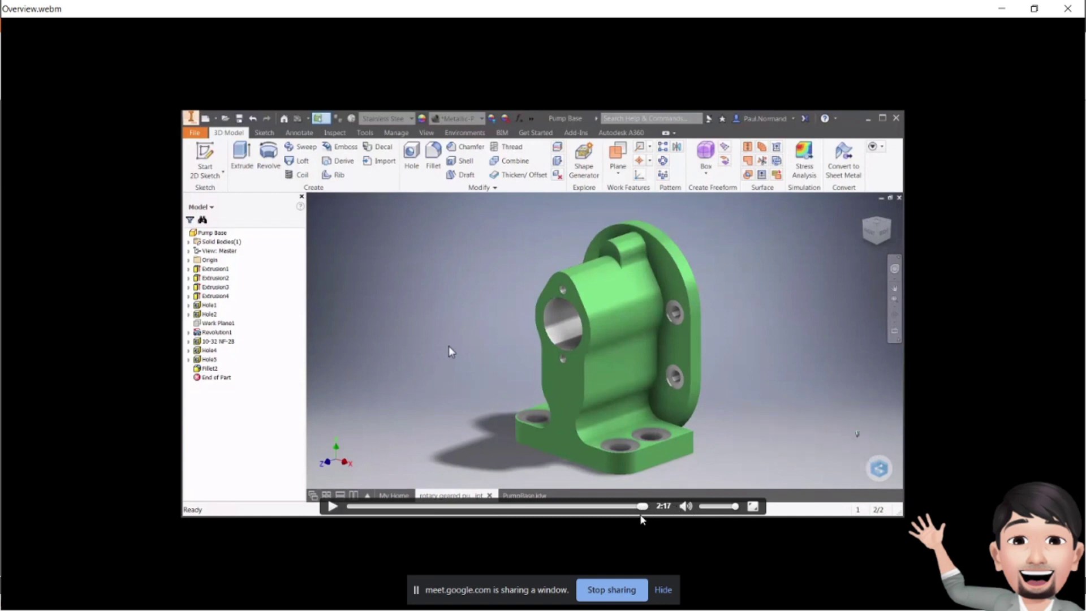
click(624, 592)
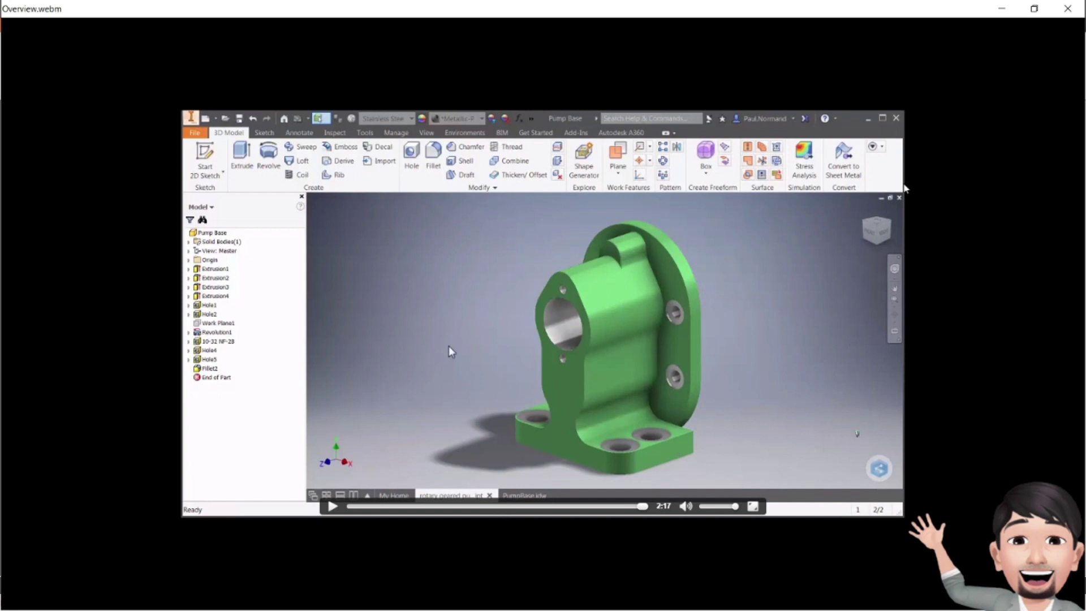
- Close the overview player and open the Sketch tutorials on the learning path
click(1067, 8)
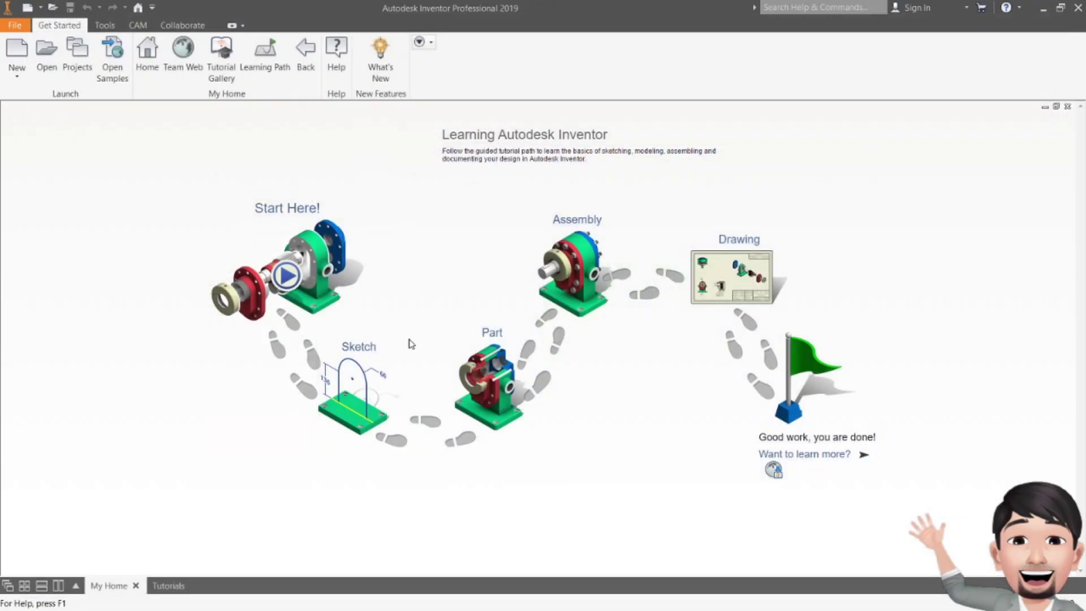
click(349, 402)
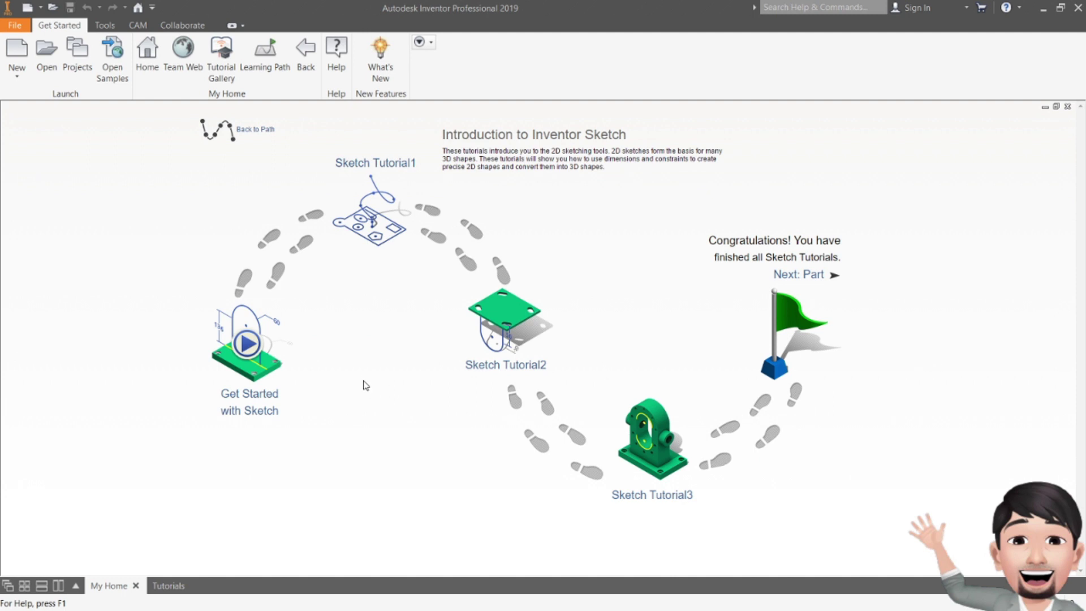
click(247, 344)
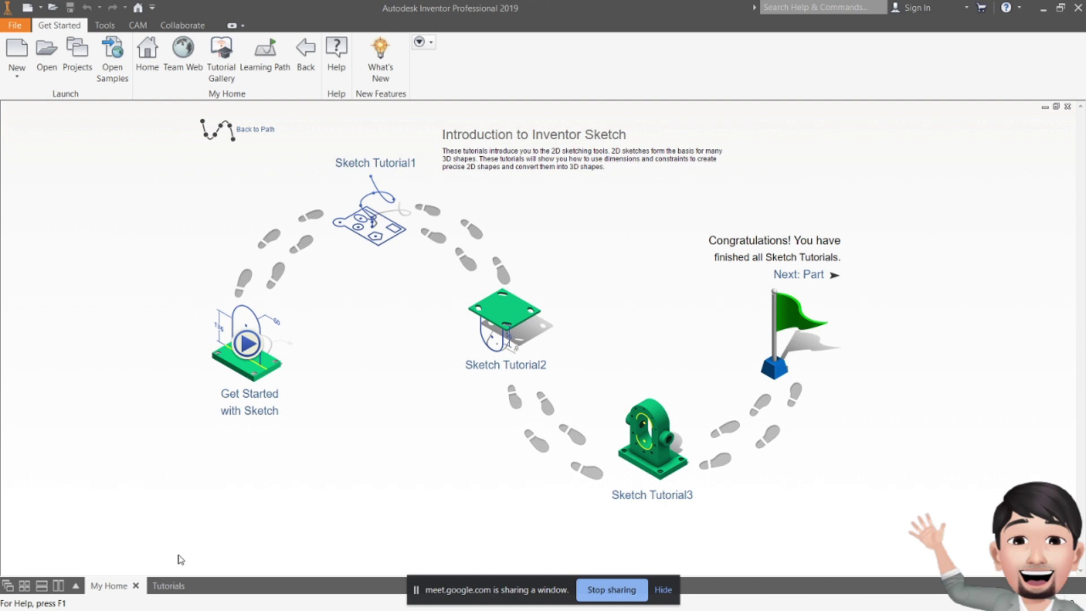
click(168, 585)
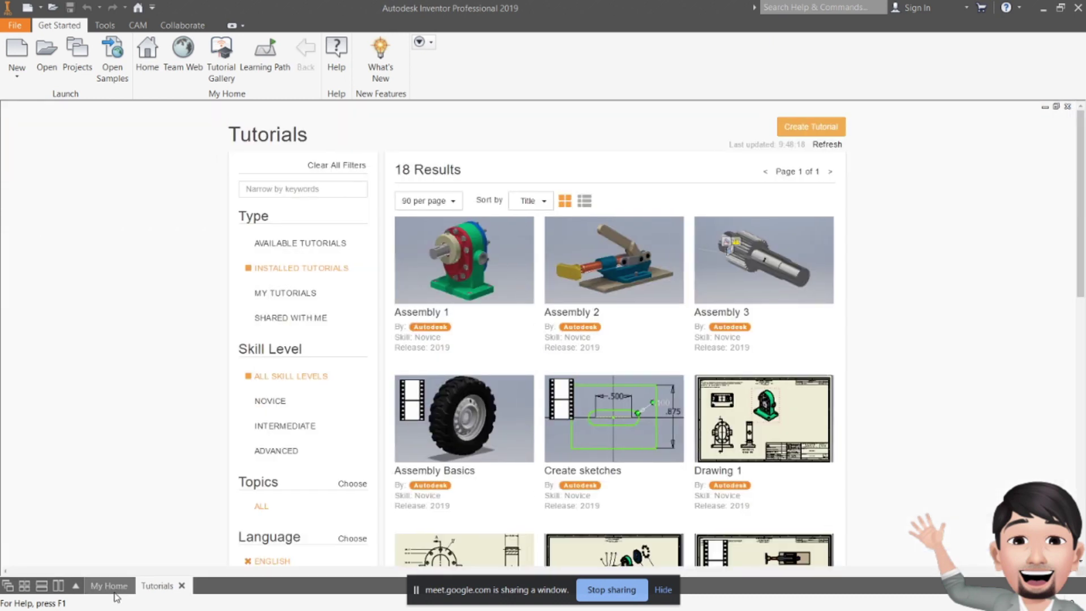
click(116, 588)
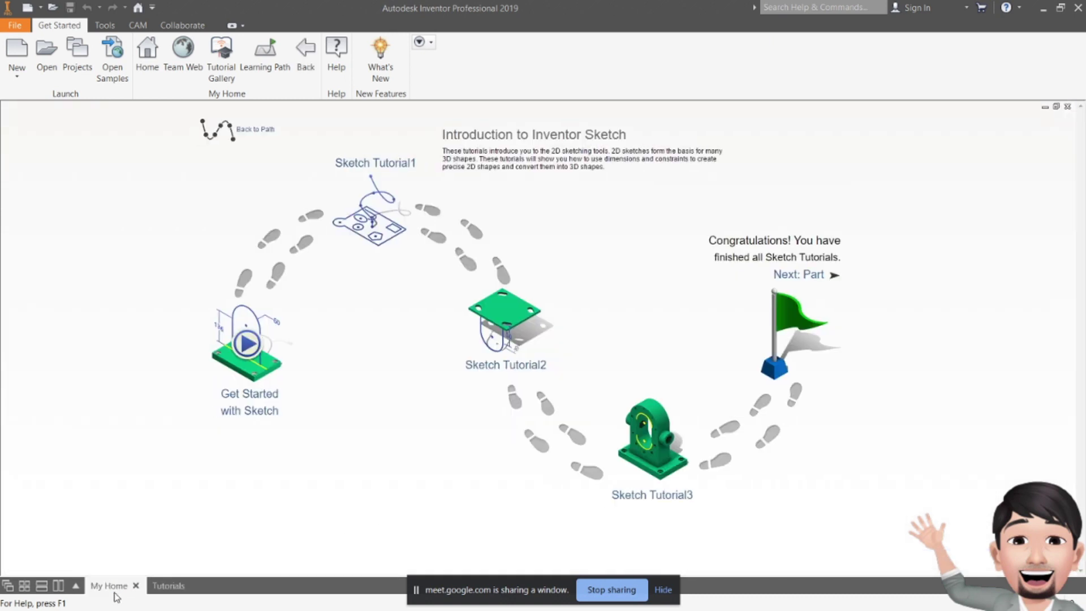
click(305, 54)
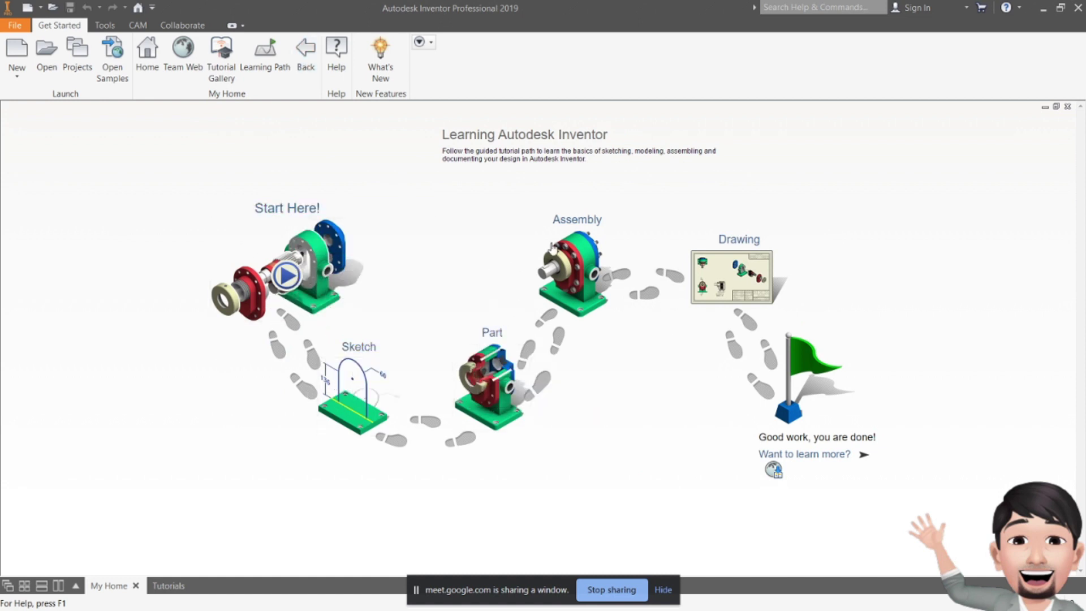
click(353, 394)
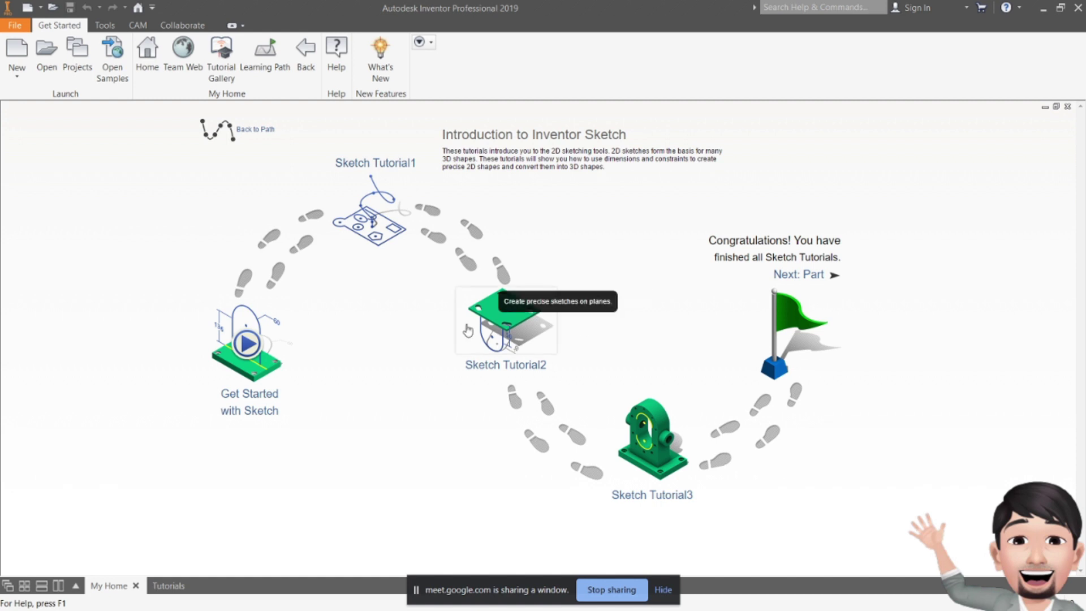
- Start the Get Started with Sketch video, maximize its window and play to the part sketch options
click(249, 353)
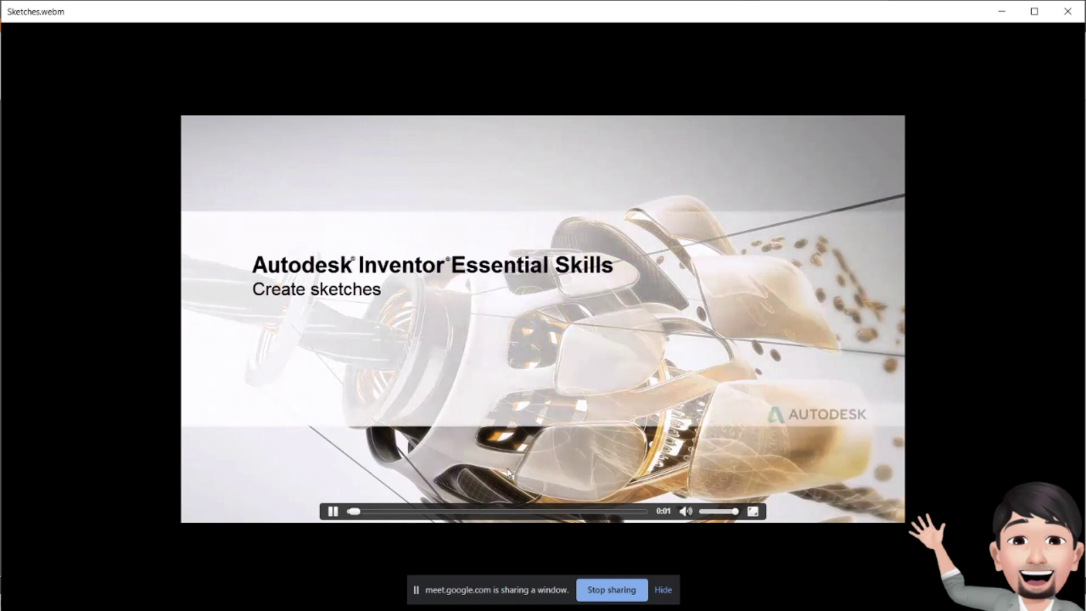
click(611, 589)
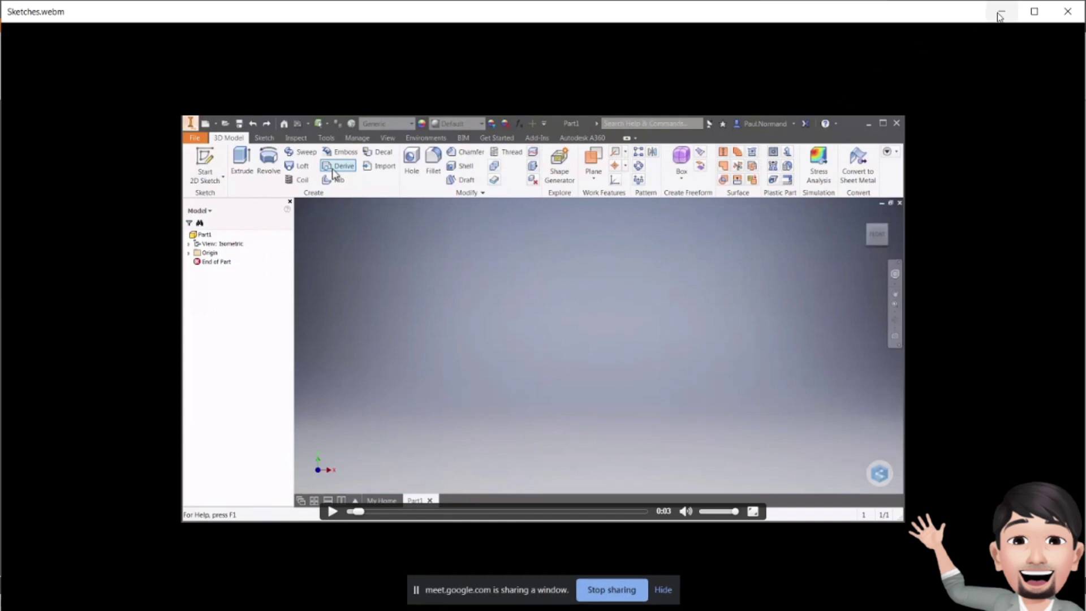
click(1034, 11)
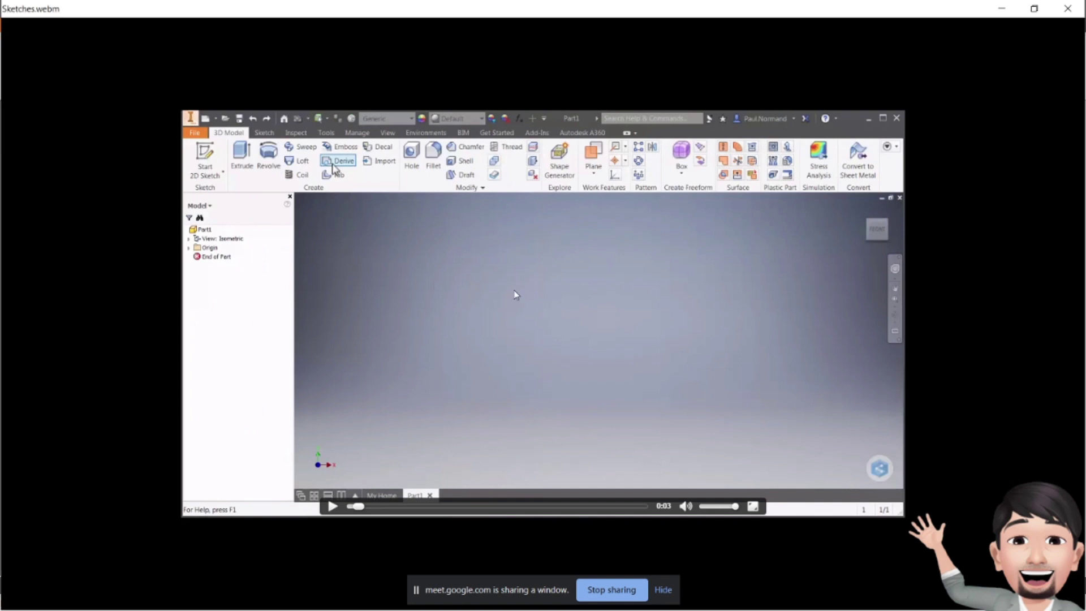
click(332, 506)
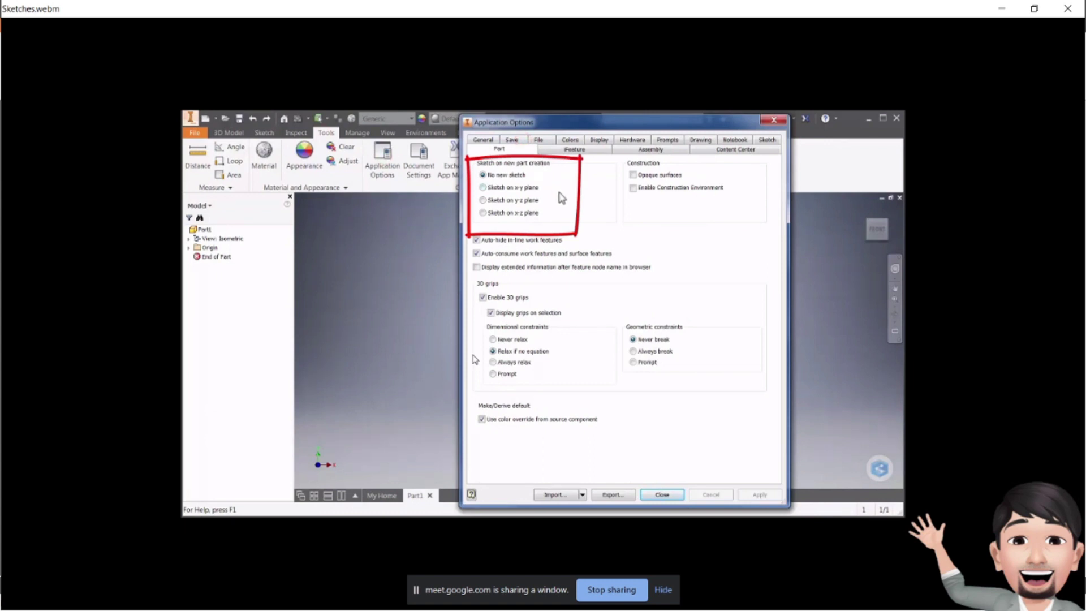
- Pause the Sketches tutorial and drag it back to 0:01 on the 'Create sketches' slide
click(332, 505)
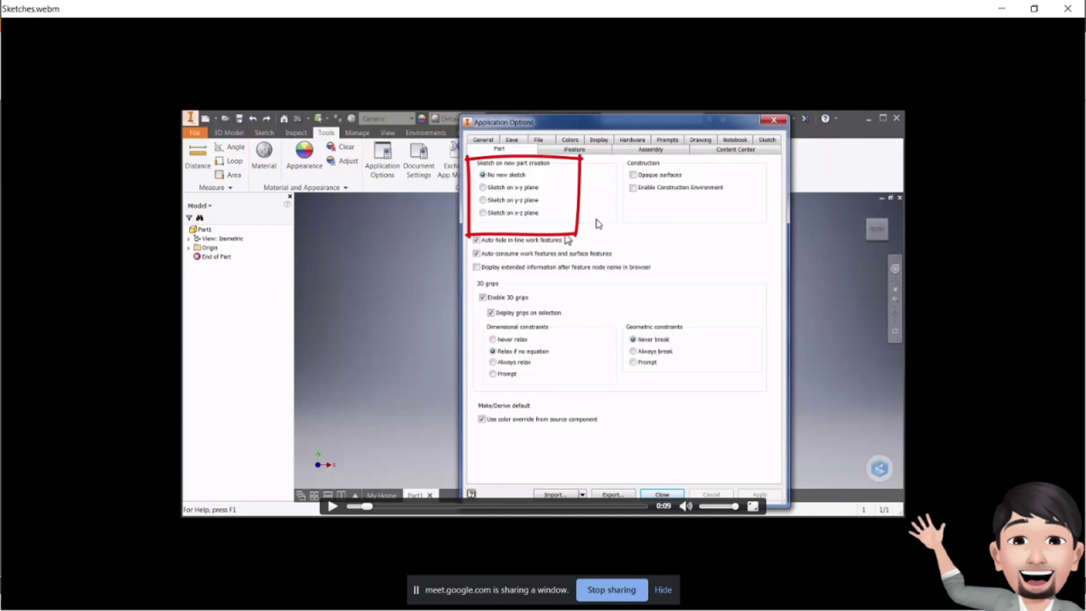
click(366, 507)
drag(366, 507, 355, 511)
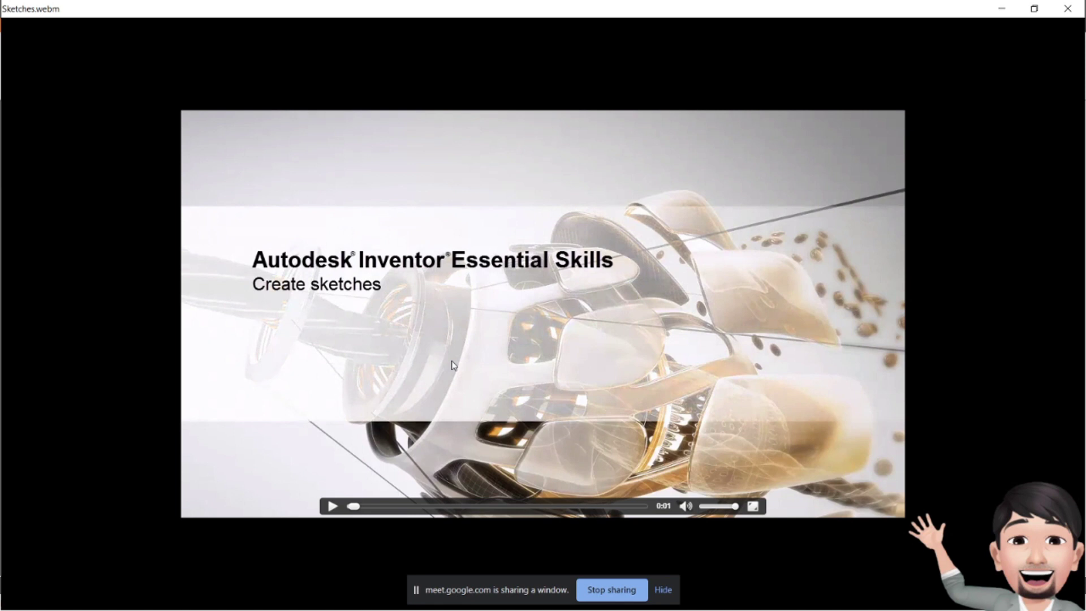
- Make the video fullscreen and play it past the Application Options to 0:12
click(753, 506)
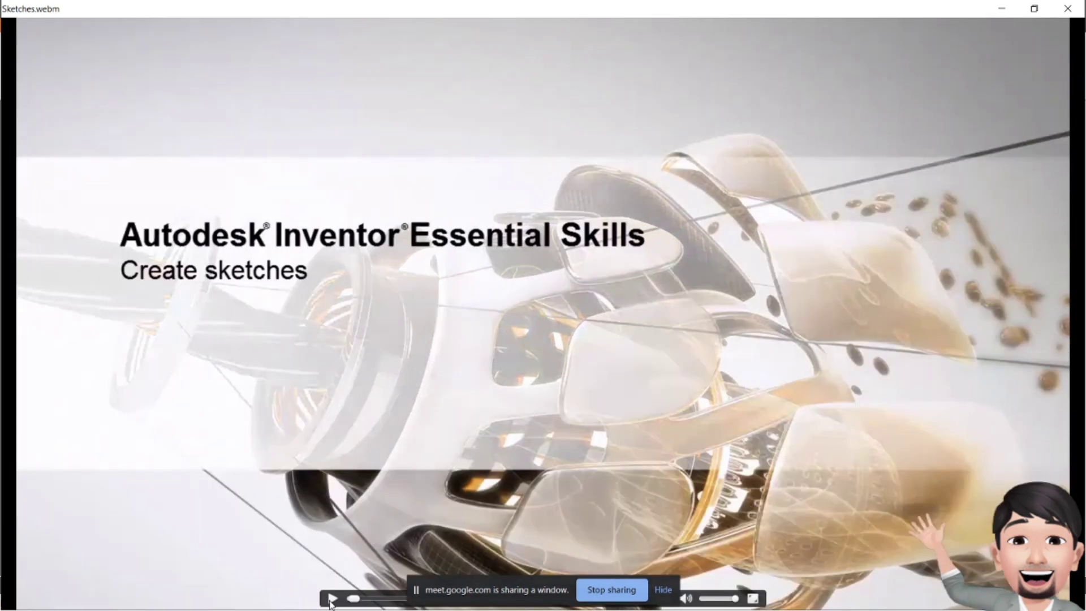
click(332, 598)
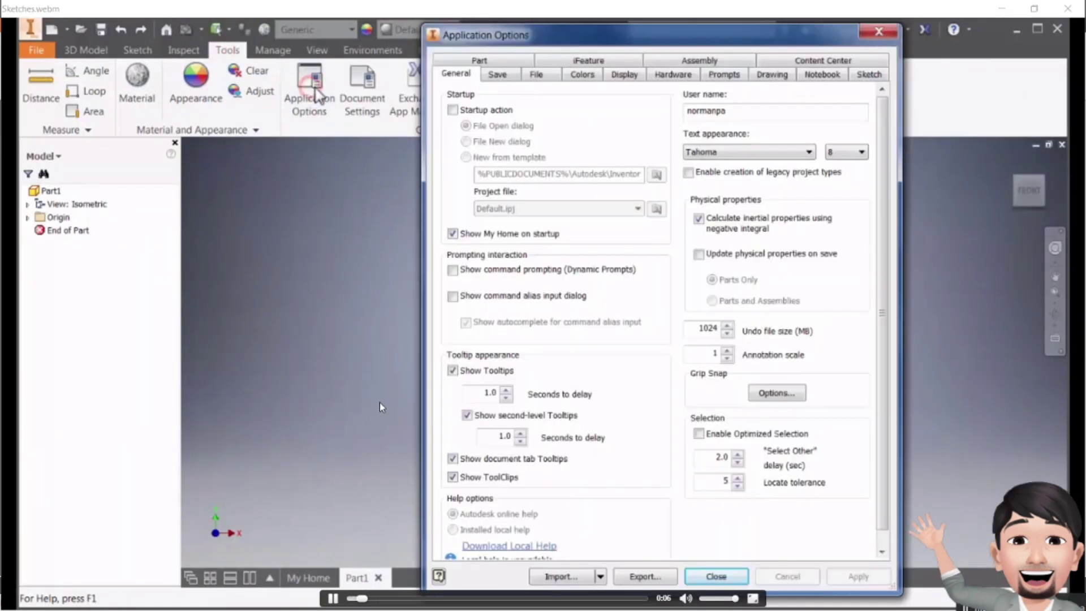
click(380, 402)
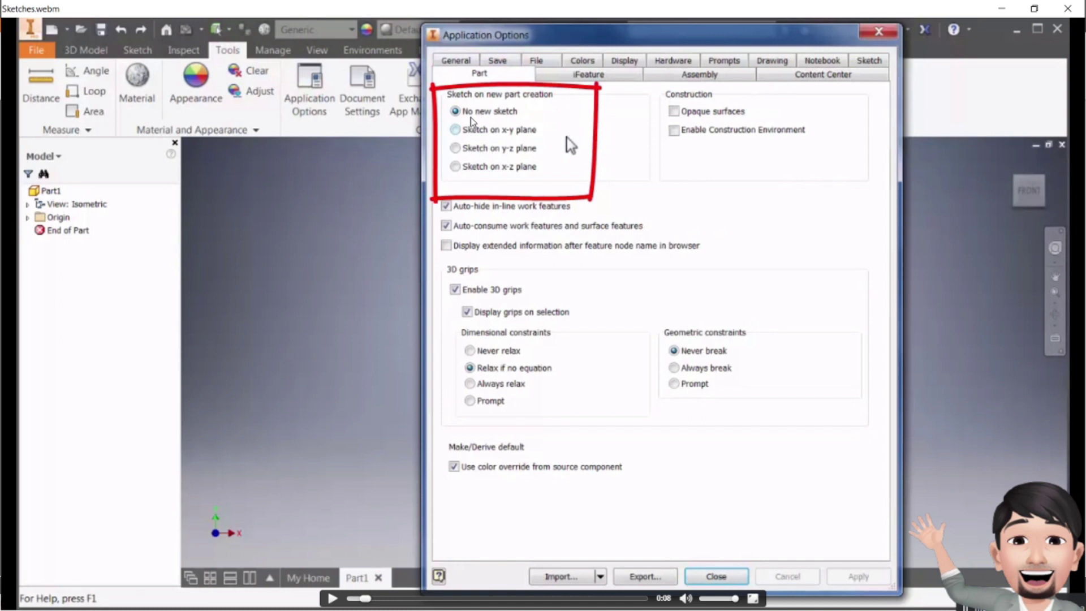
click(334, 598)
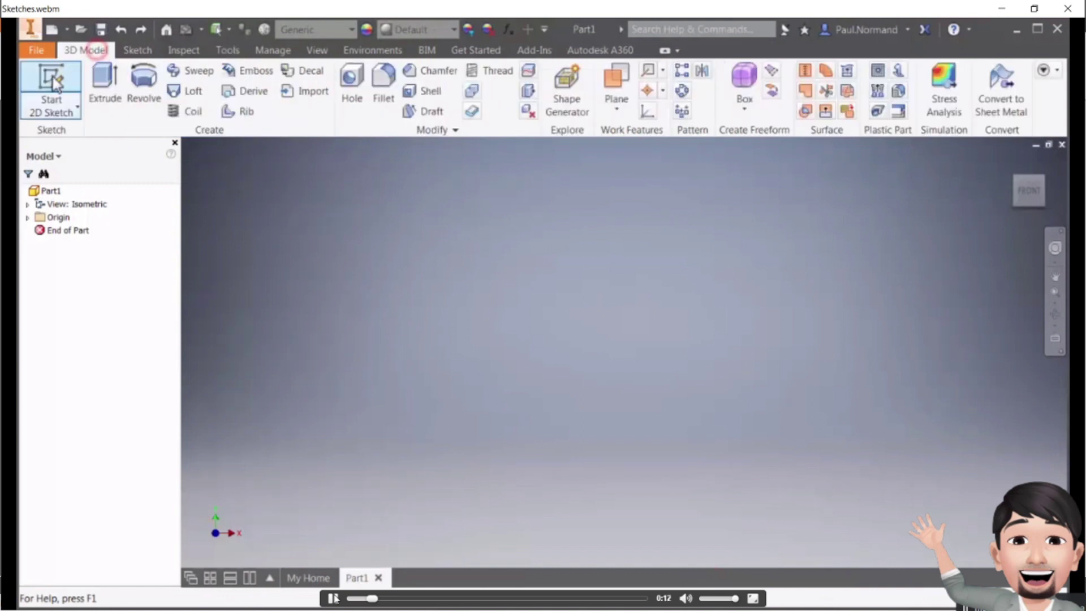
- Pause Sketches.webm at 0:15 on the origin planes
click(333, 598)
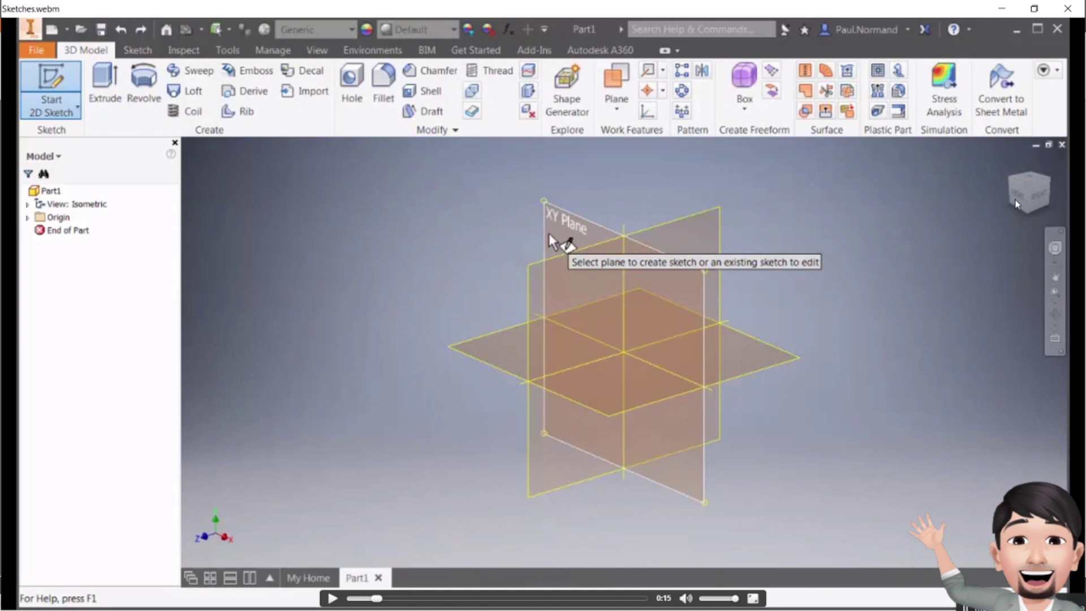
- Resume the tutorial and pause at 0:19 as a line starts at the origin
click(547, 236)
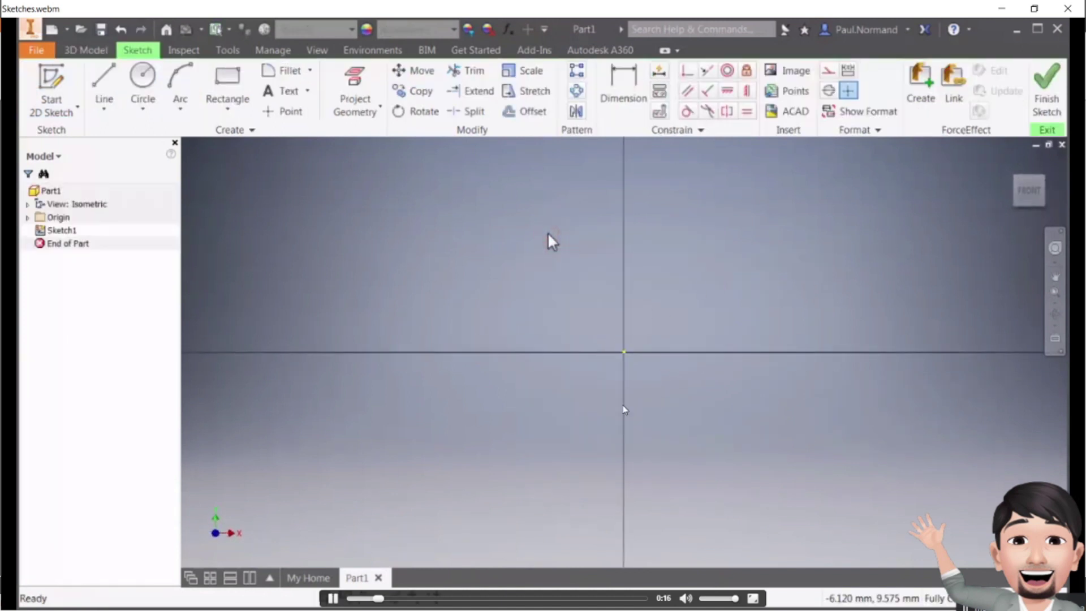
key(l)
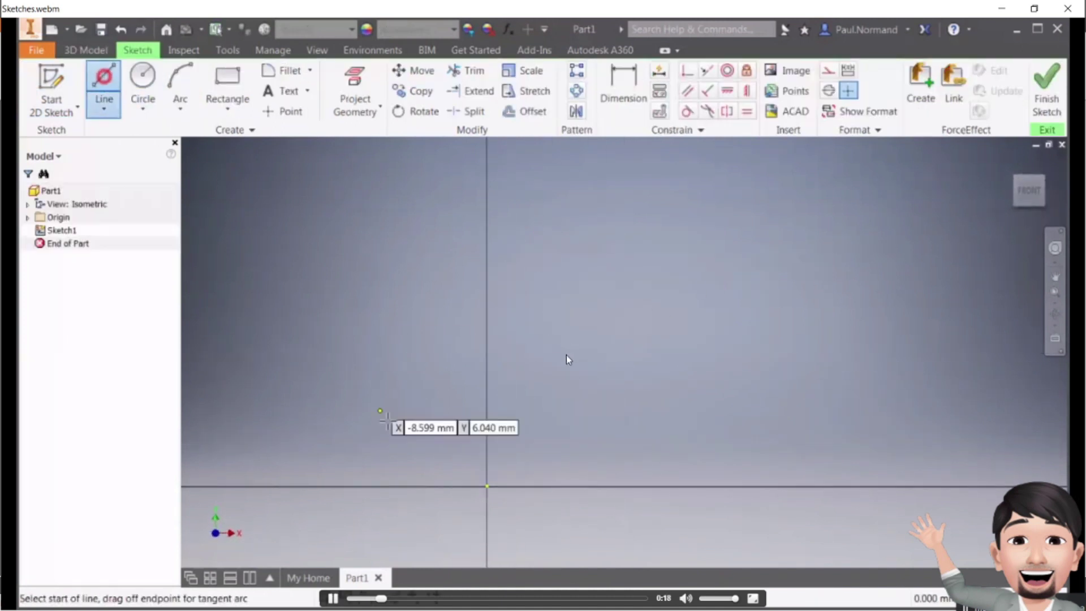
click(485, 485)
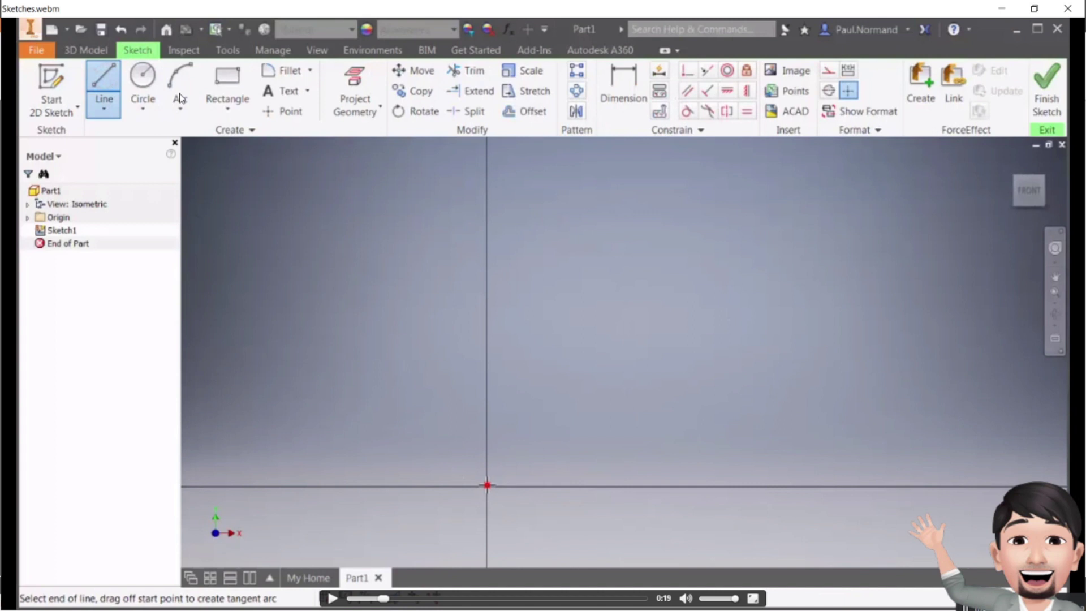
- Play the Sketches video on to the profile with a rounded end and a length of 5
click(317, 340)
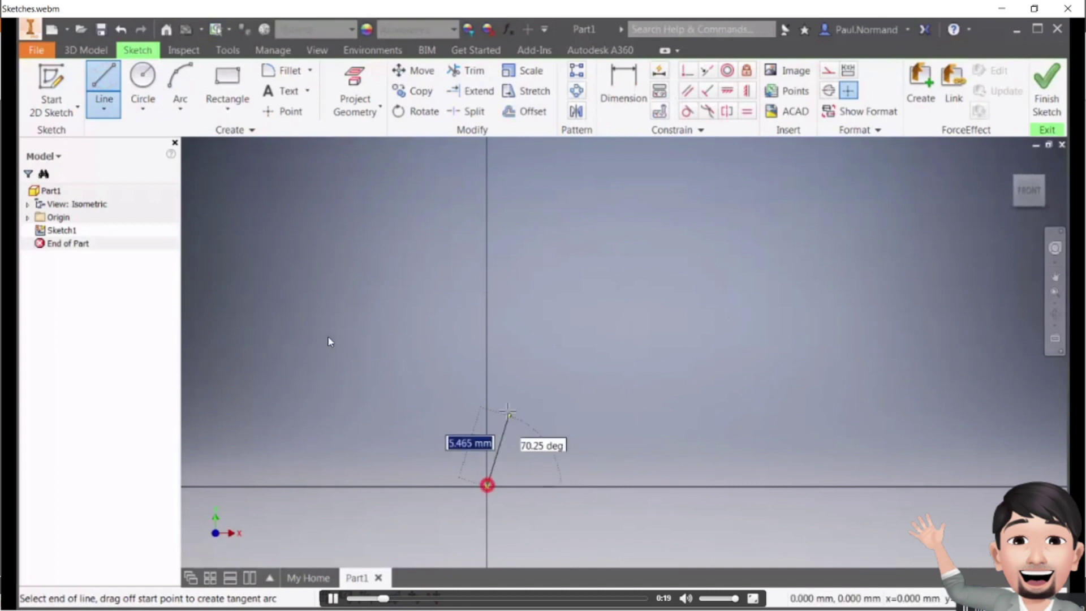
click(328, 369)
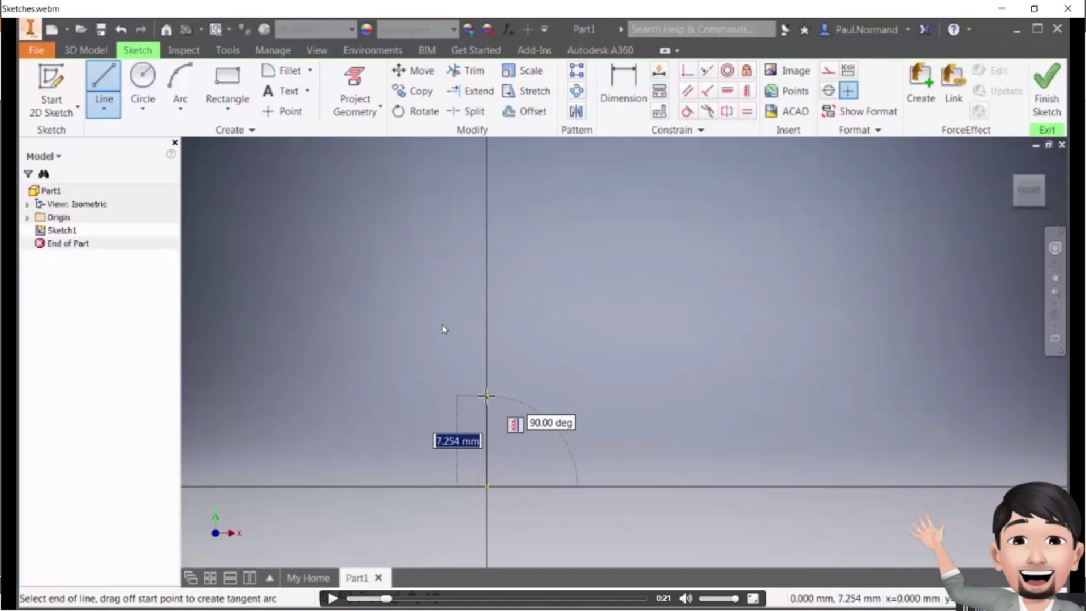
text(5)
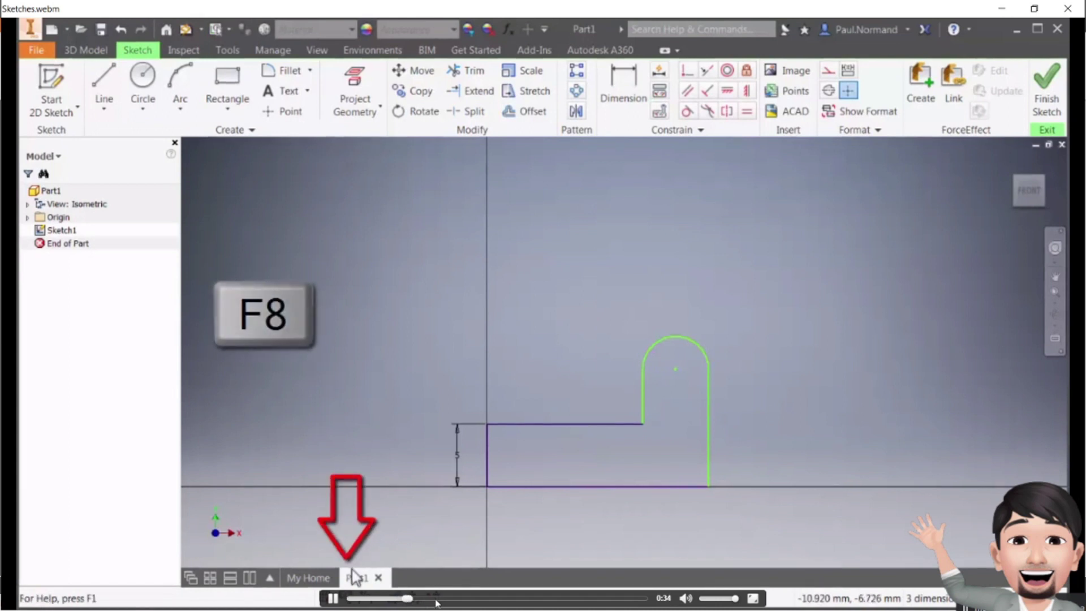
- Skip the Sketches video ahead and pause at 1:59 on the finished, dimensioned Sketch1
click(468, 598)
click(540, 598)
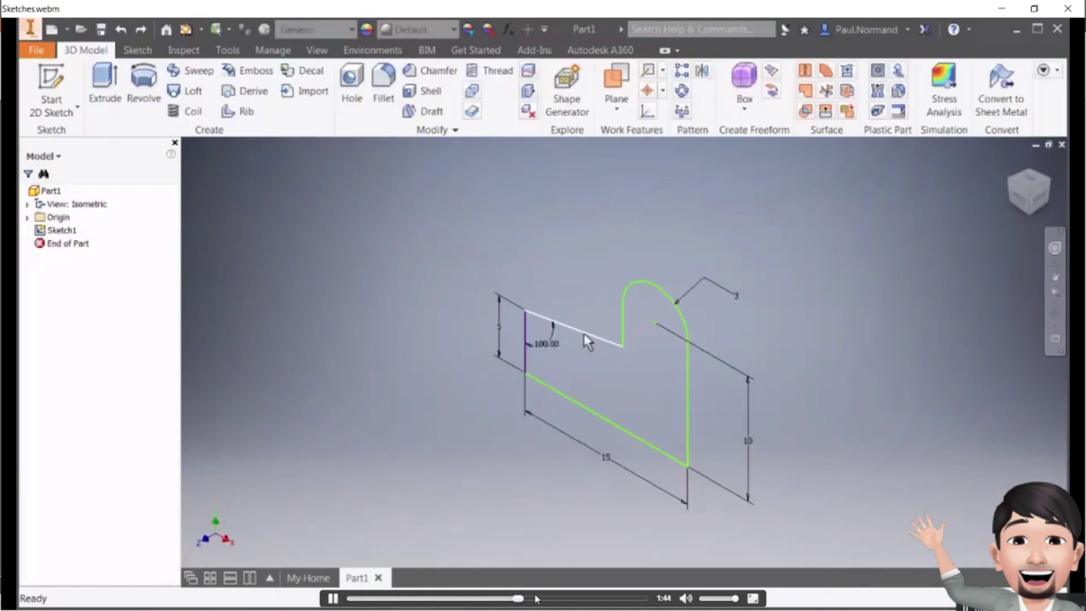
click(568, 598)
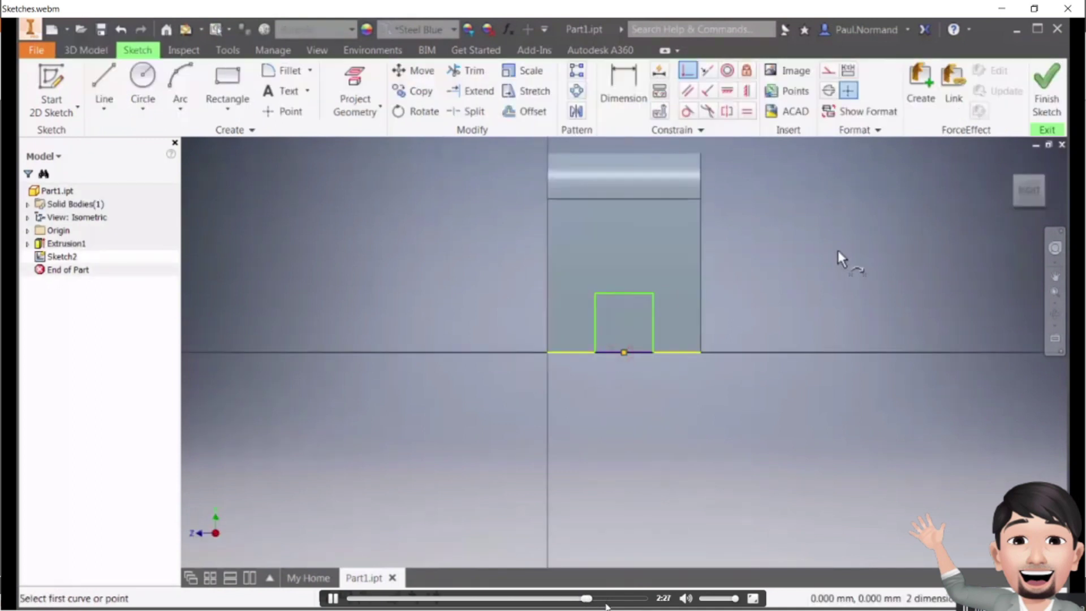
click(541, 598)
key(space)
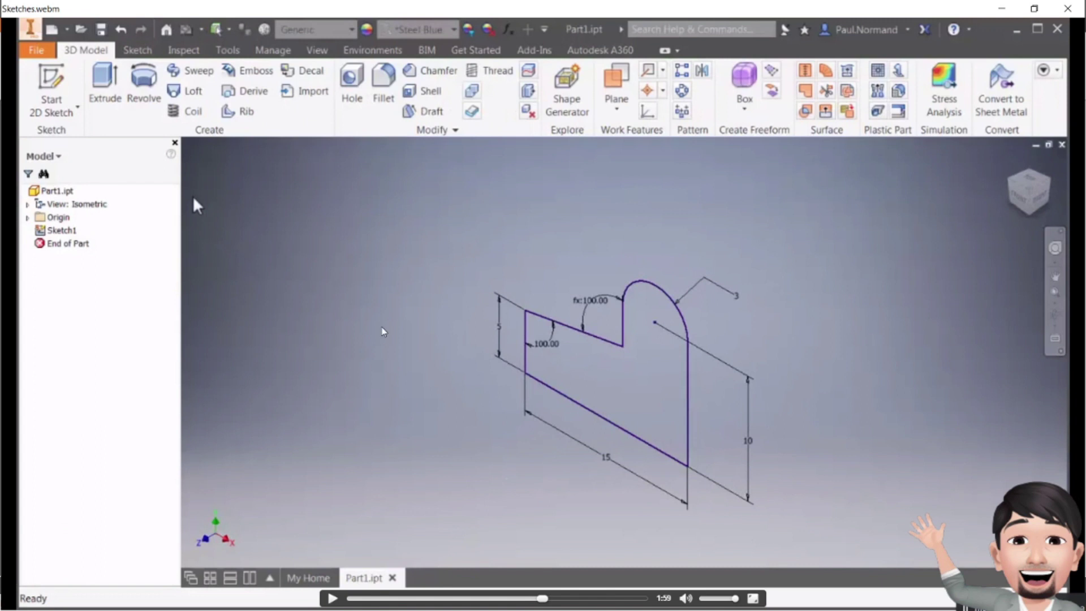
- Play the Sketches video past the Extrude step to 2:25, where Sketch2's rectangle is drawn
key(alt+space)
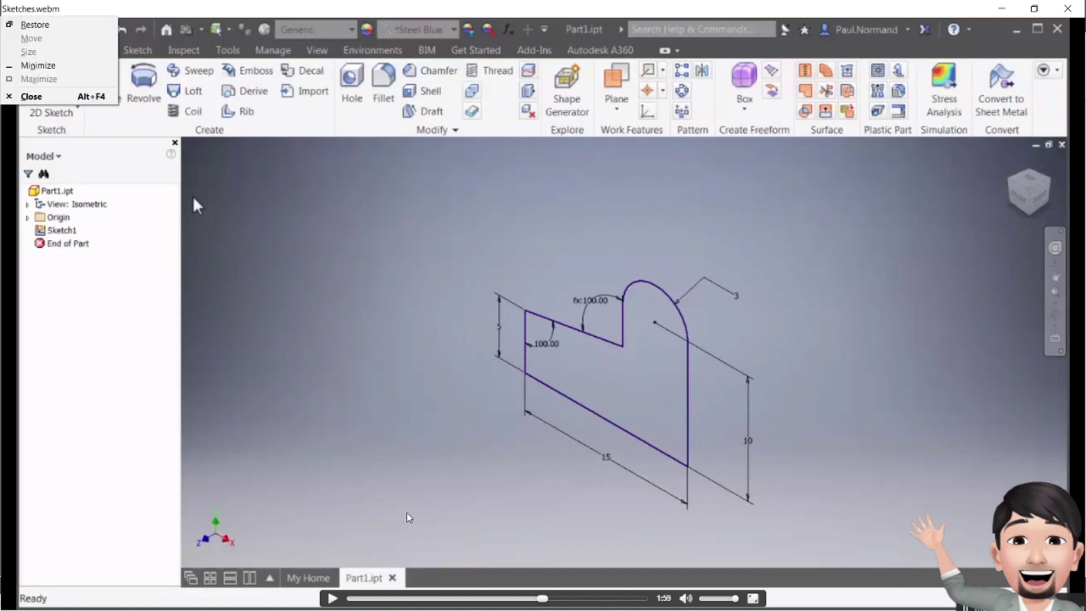
click(333, 599)
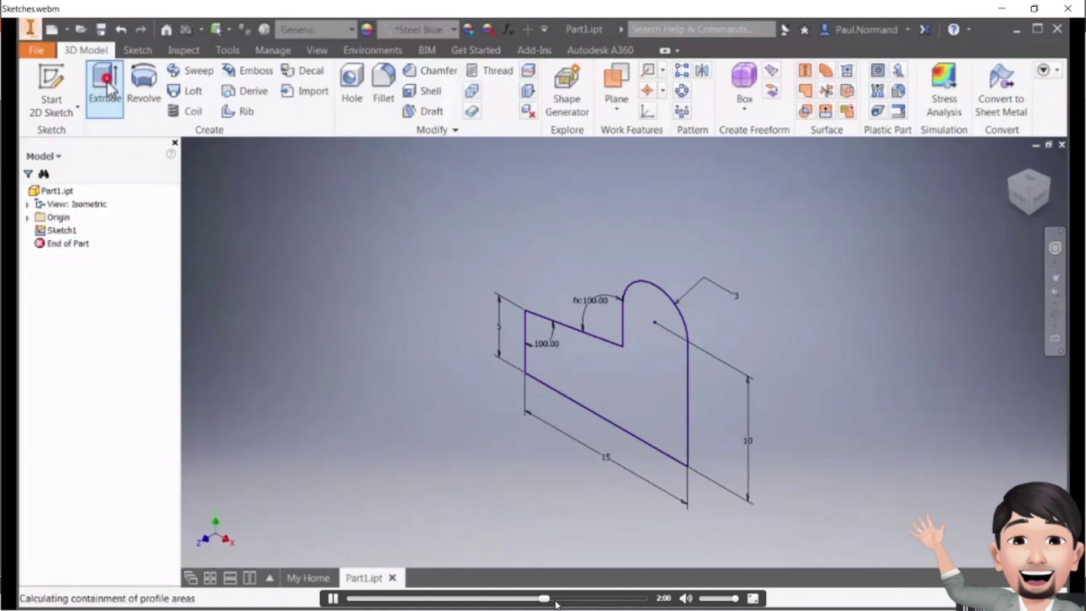
key(space)
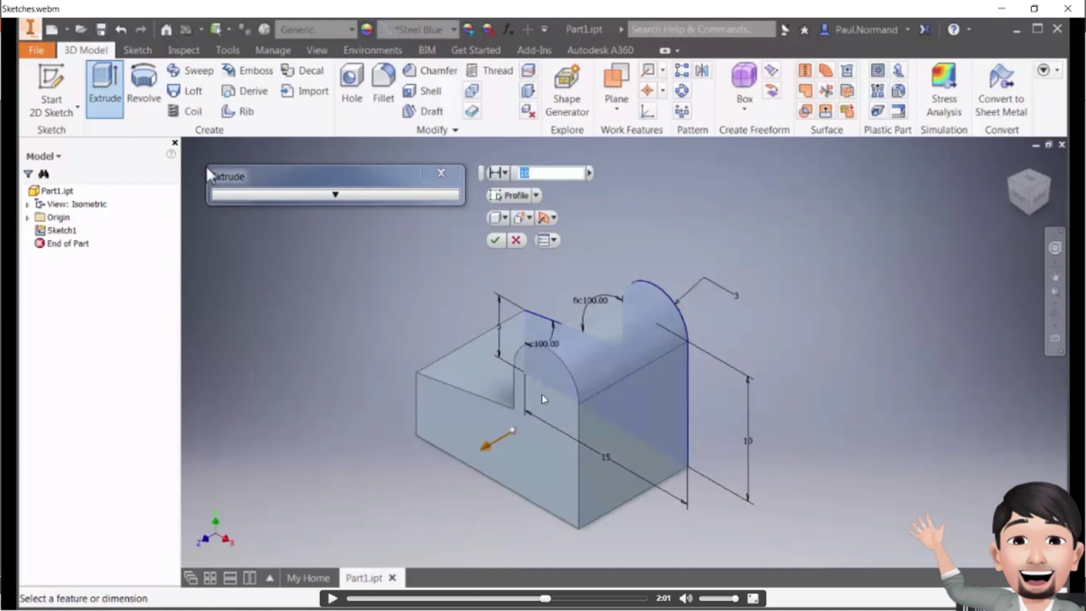
click(332, 598)
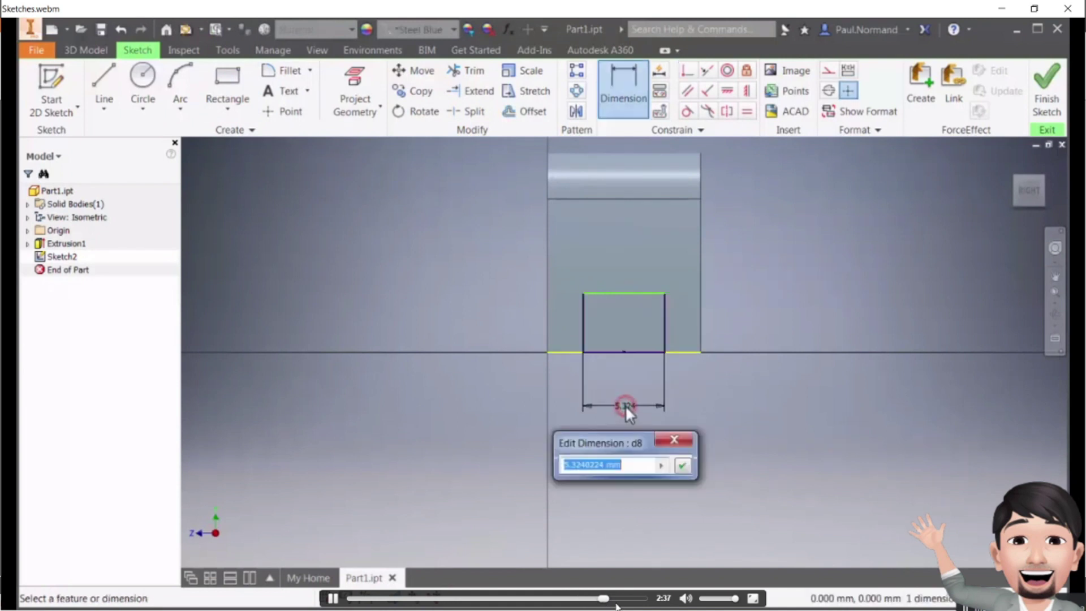
- Jump to about 2:45 and pause on Sketch2's rectangle being extruded into a block
click(615, 598)
click(332, 598)
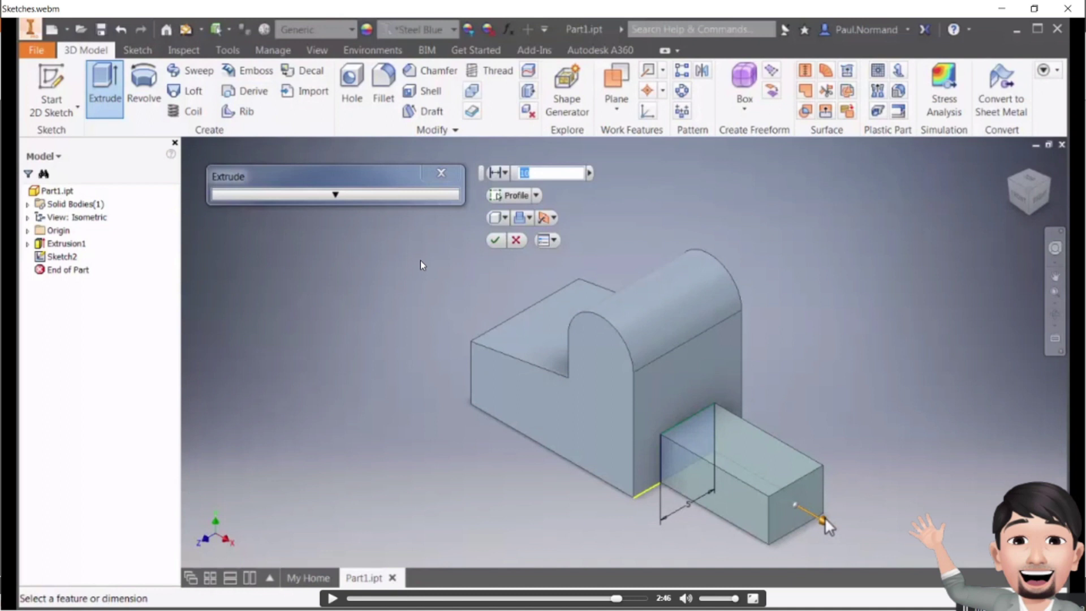
- Scrub the Sketches video between the finished second extrusion and its preview, then pause
click(333, 599)
drag(617, 598, 638, 599)
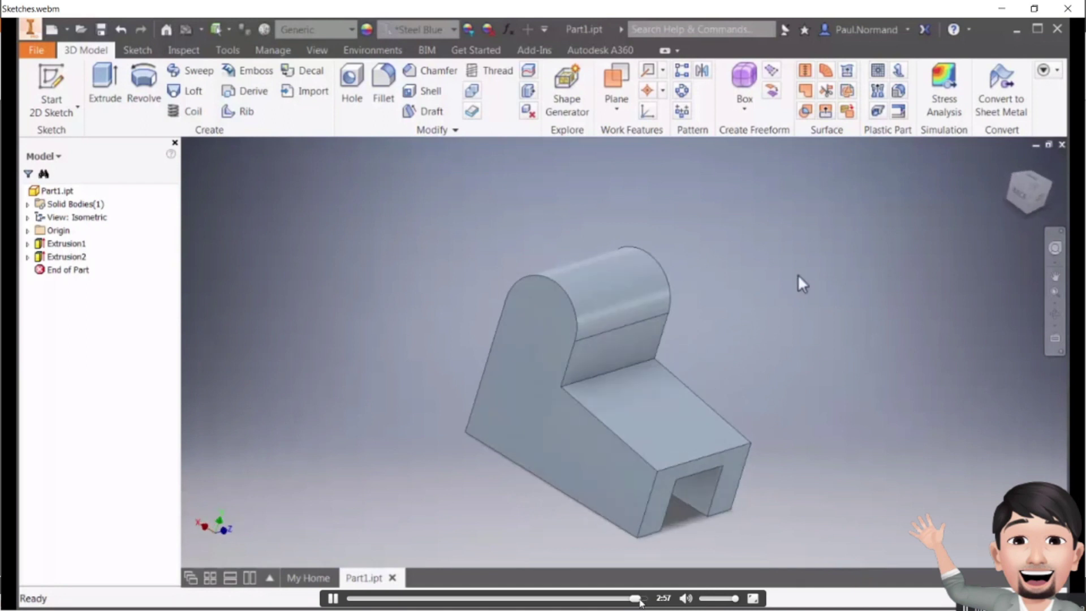
drag(638, 598, 616, 599)
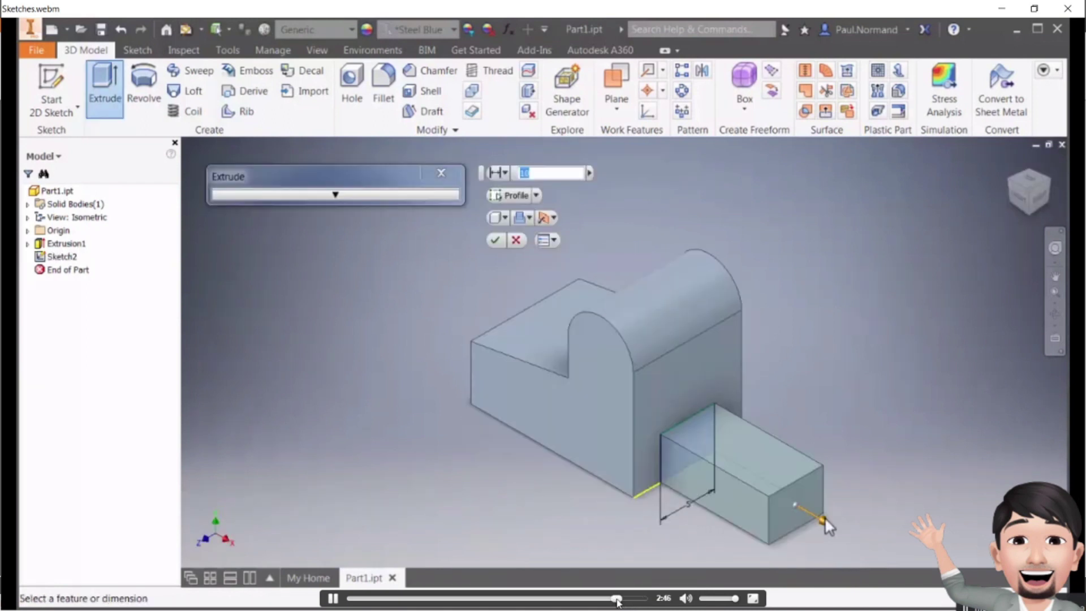
click(333, 599)
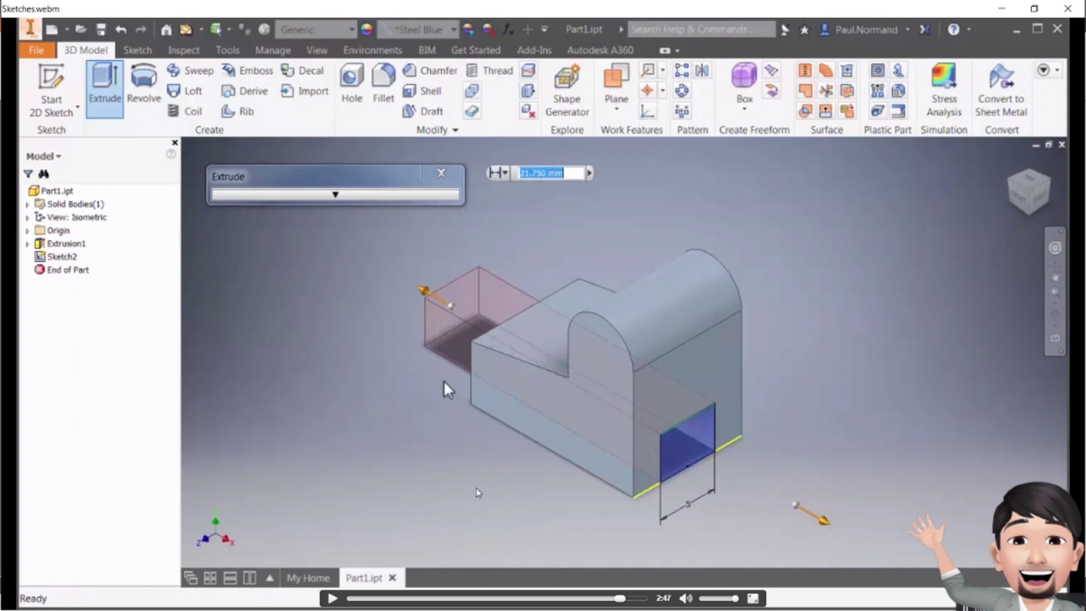
- Play the video through to the finished two-extrusion part, pause, and close the player
click(616, 598)
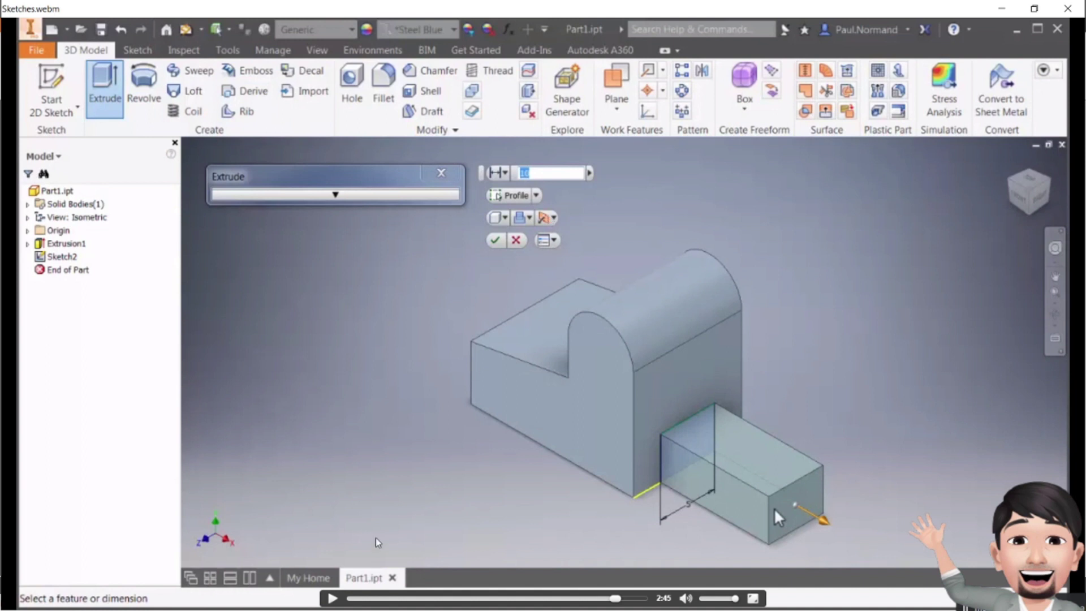
click(332, 598)
drag(822, 520, 443, 381)
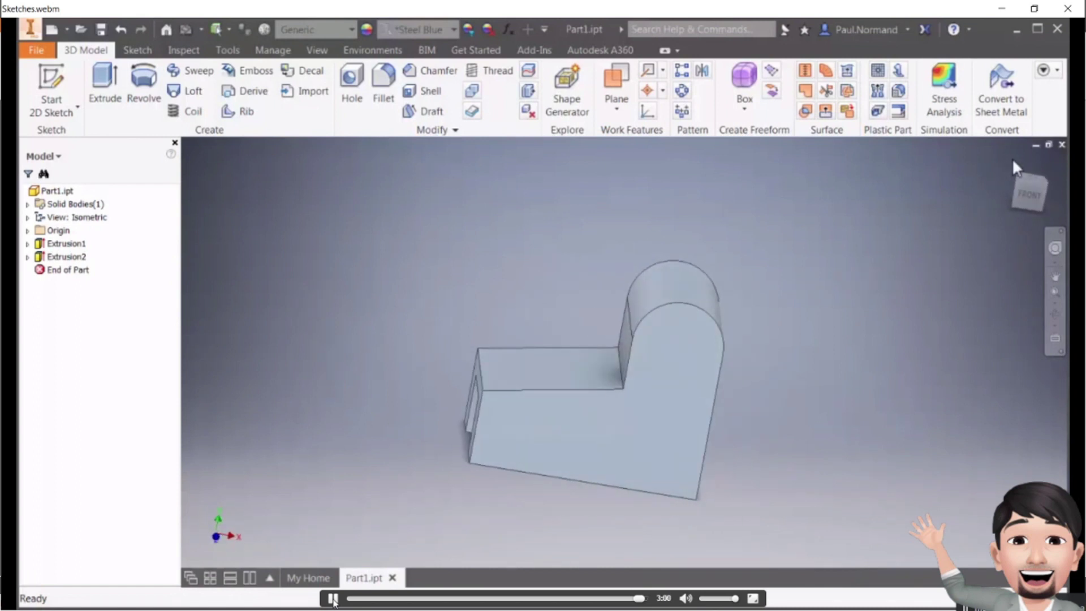
click(334, 601)
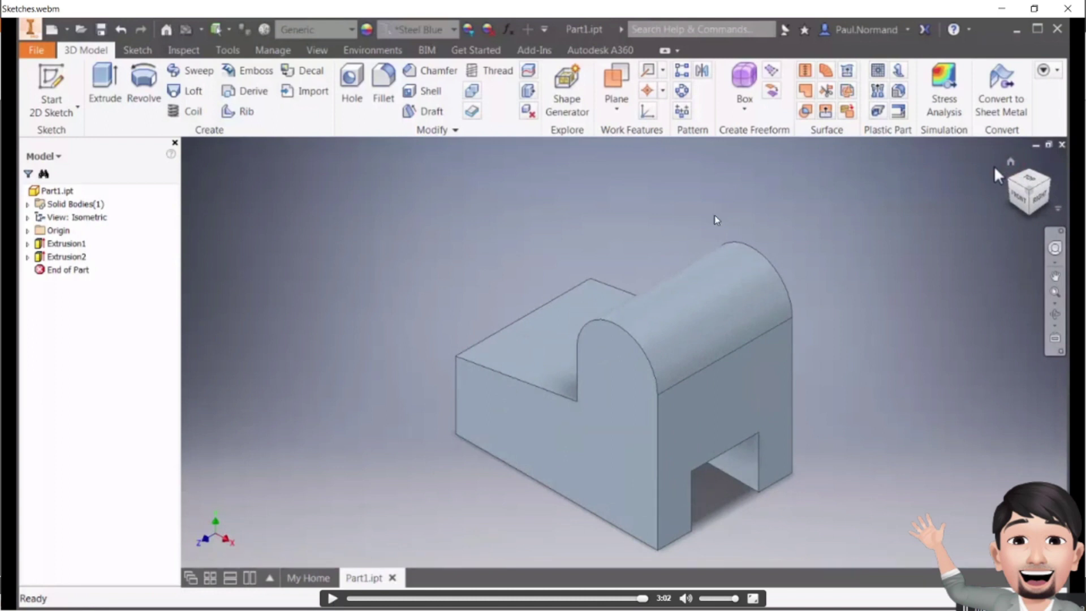
click(1067, 8)
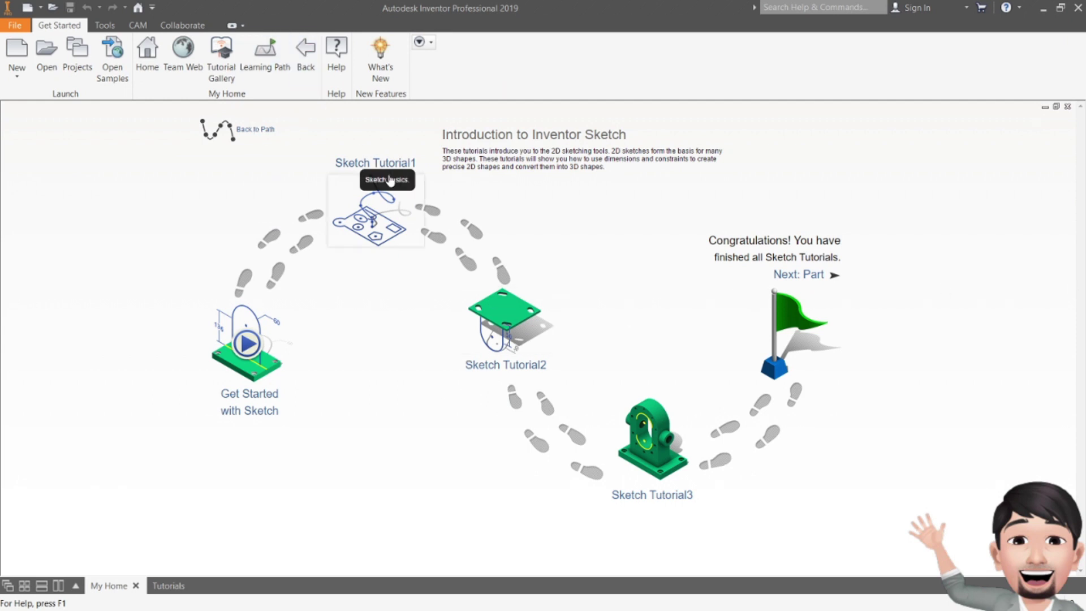
- Return to the learning path, open Assembly, and start the Get Started with Assembly video
click(305, 60)
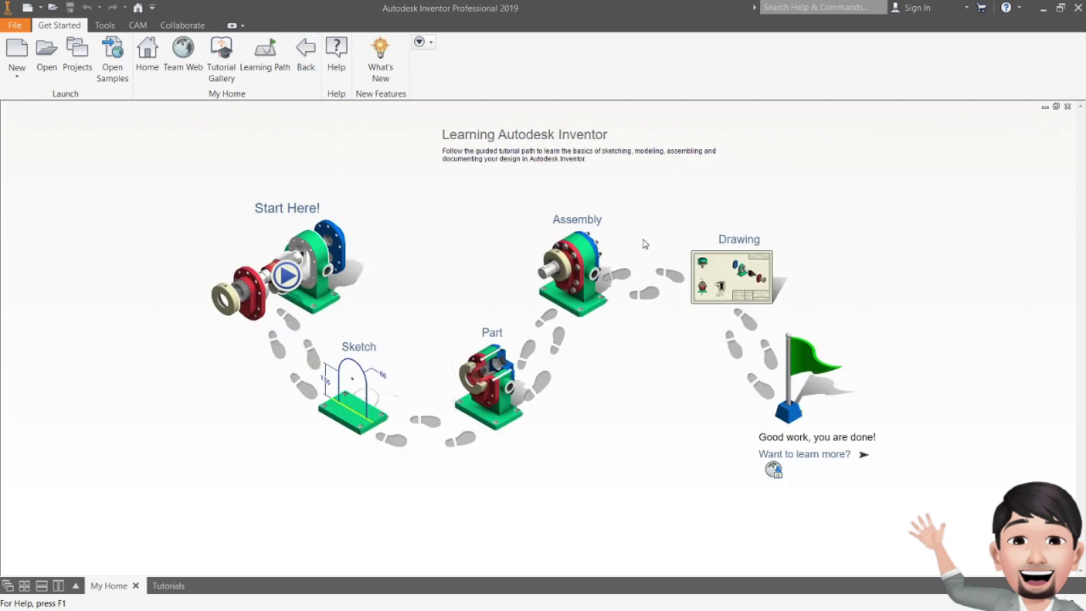
click(583, 273)
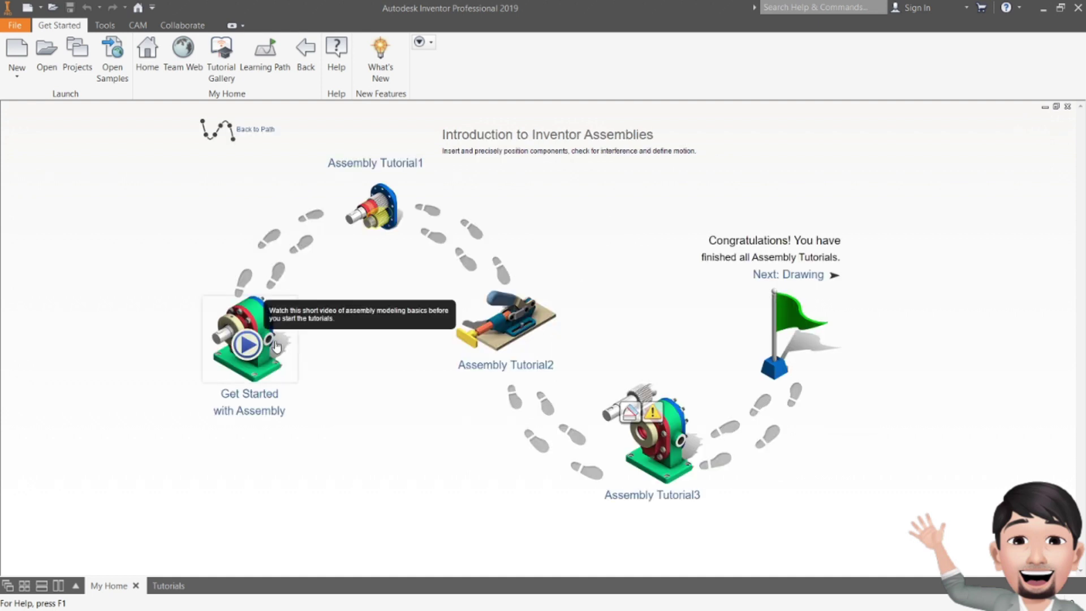
click(246, 346)
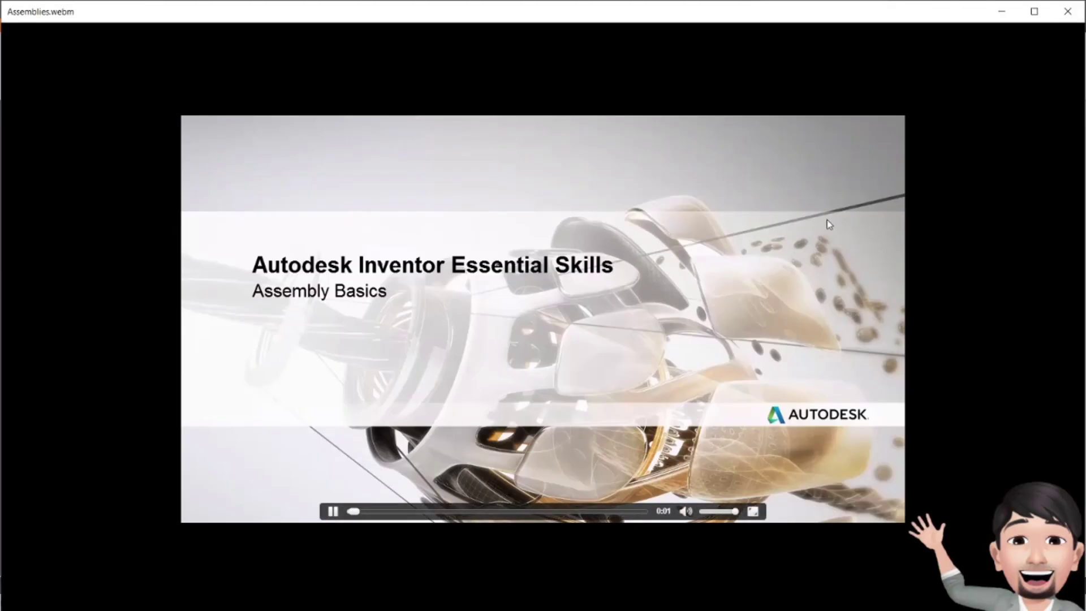
- Maximize Assemblies.webm and pause it on the slide of parts combining into an assembly
click(753, 512)
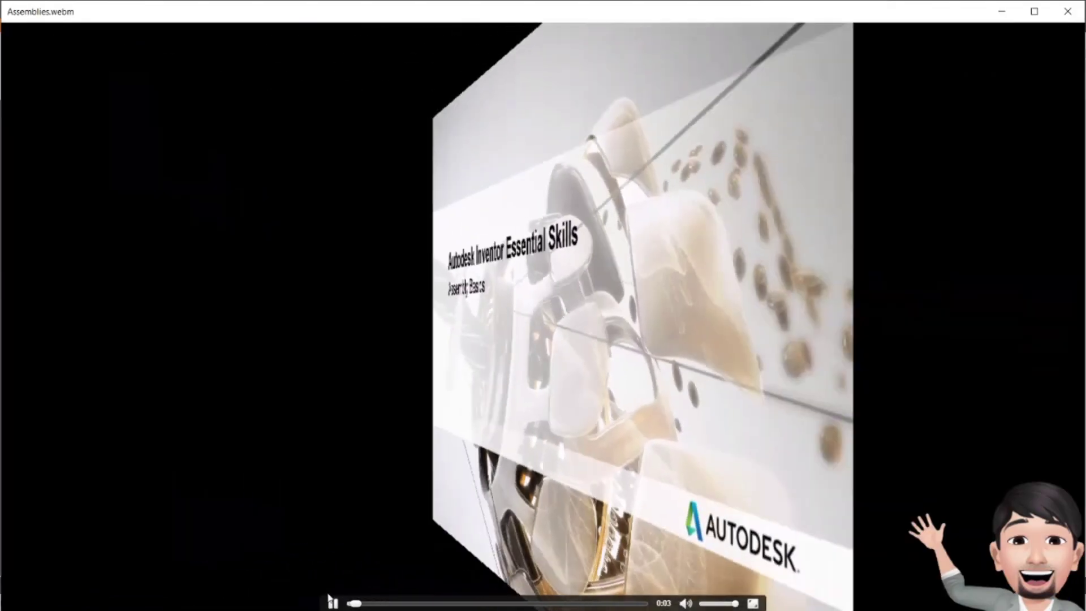
key(space)
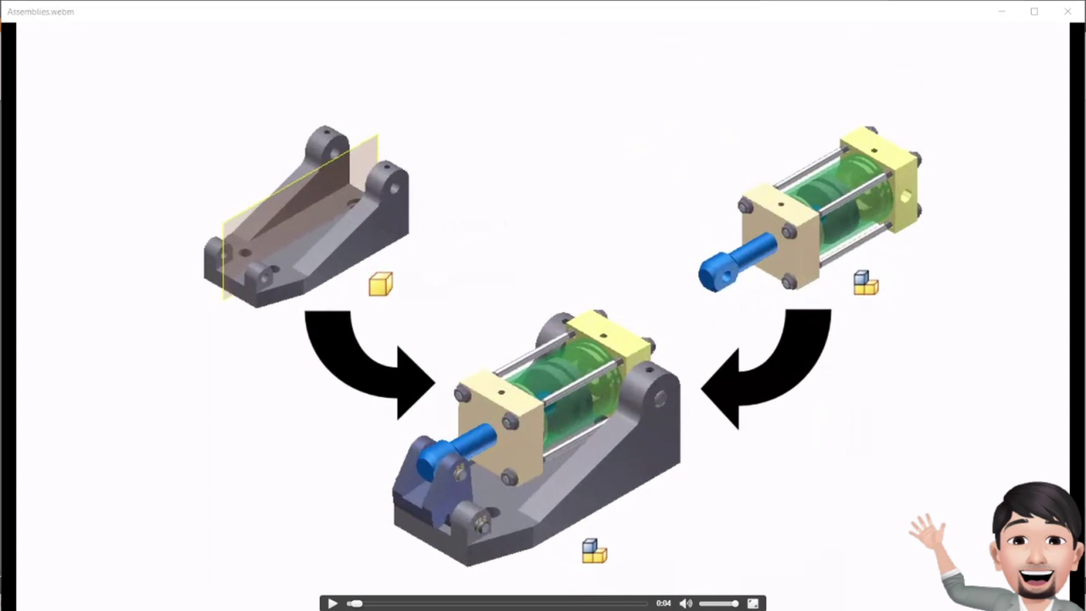
drag(511, 591, 966, 609)
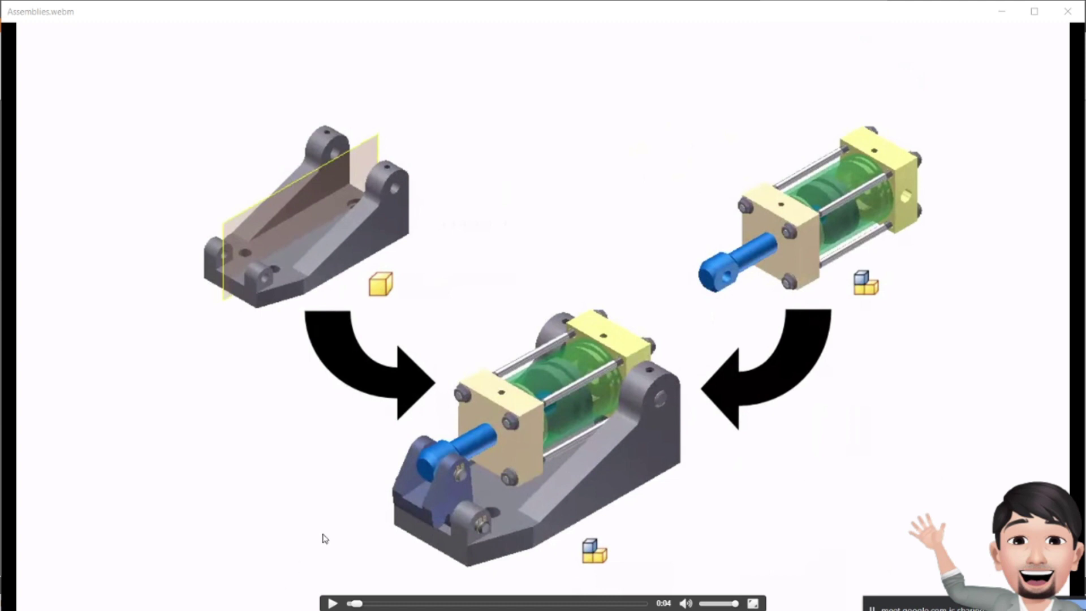
- Scrub the Assembly Basics video around the Place Component demo, rewinding to the project file slide
click(332, 603)
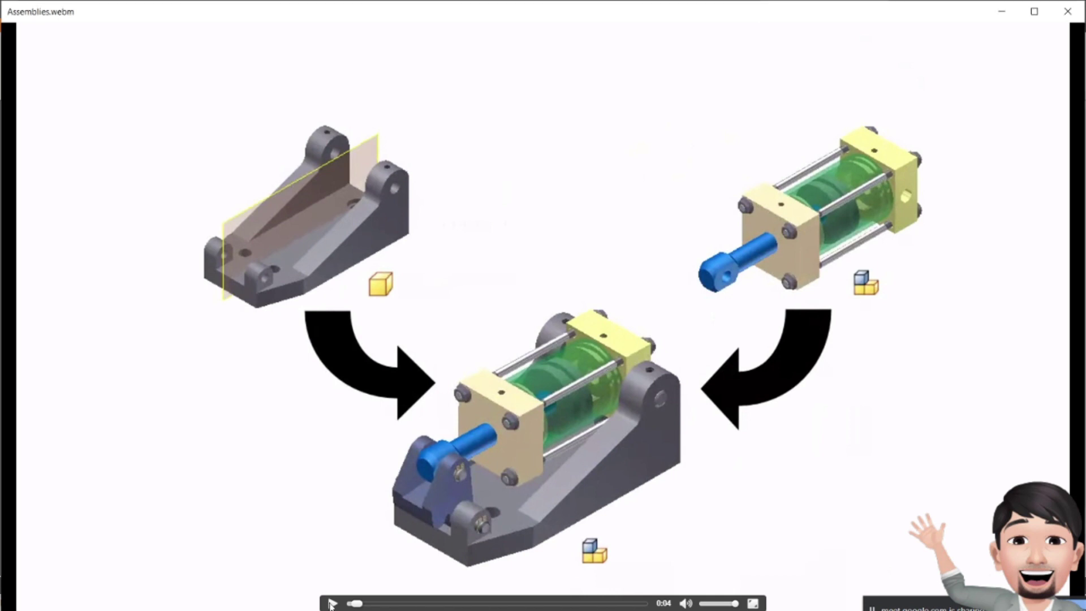
click(370, 603)
click(386, 603)
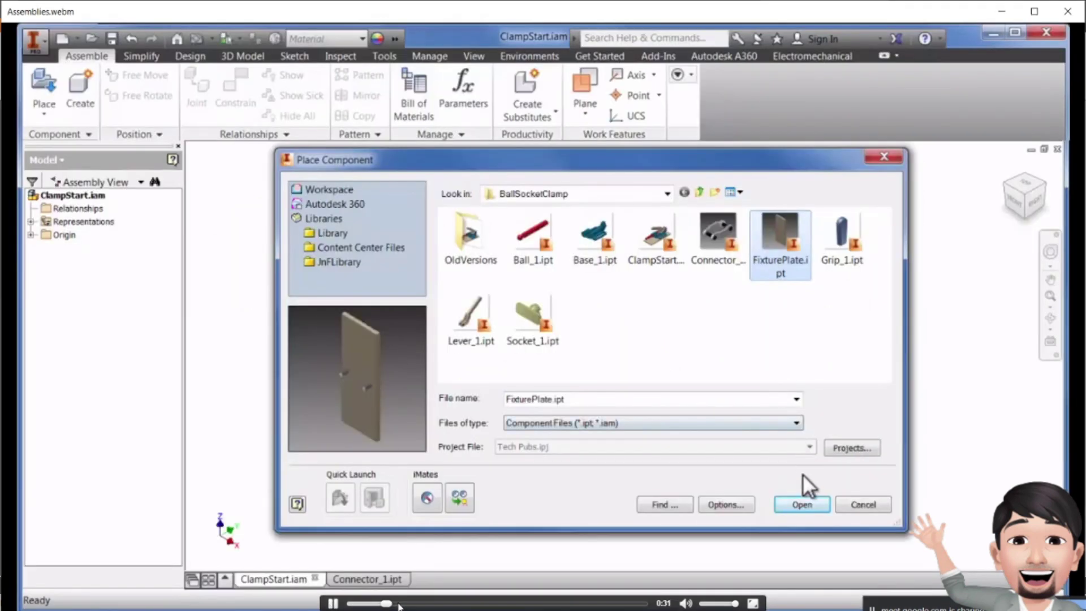
click(377, 604)
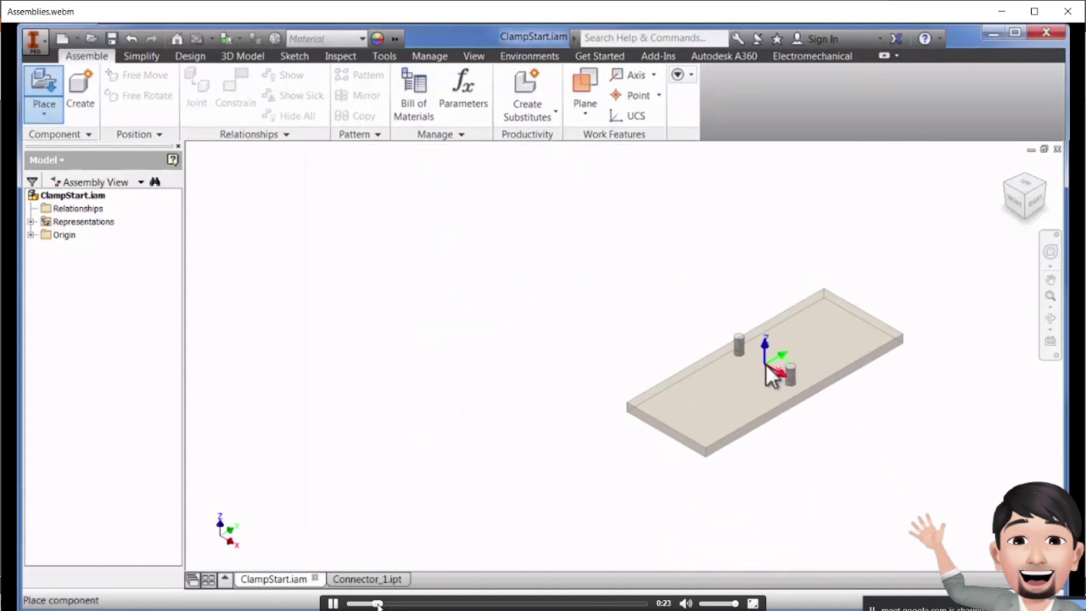
click(333, 603)
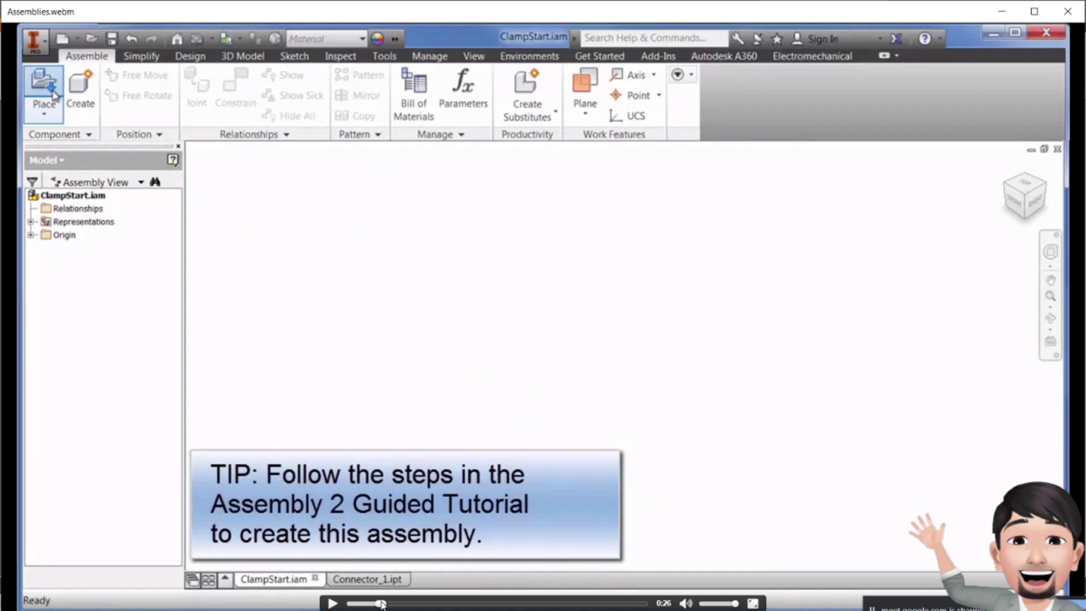
click(384, 604)
mouse_move(384, 603)
mouse_down()
mouse_move(371, 604)
mouse_move(381, 604)
mouse_up()
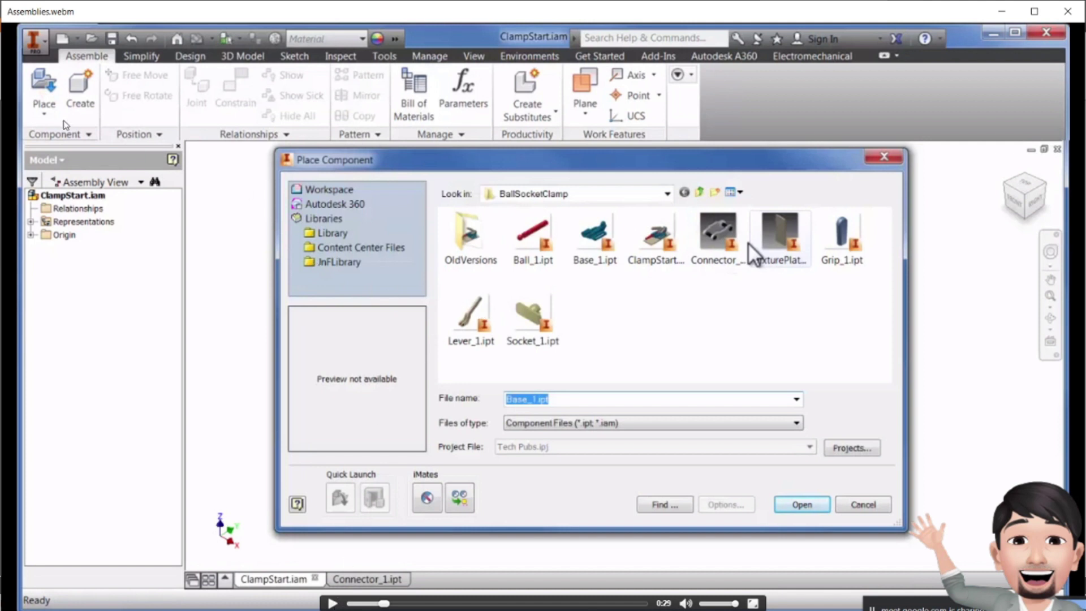
- Resume playback and skip ahead to about 1:13, past the base part placement
click(334, 604)
click(399, 604)
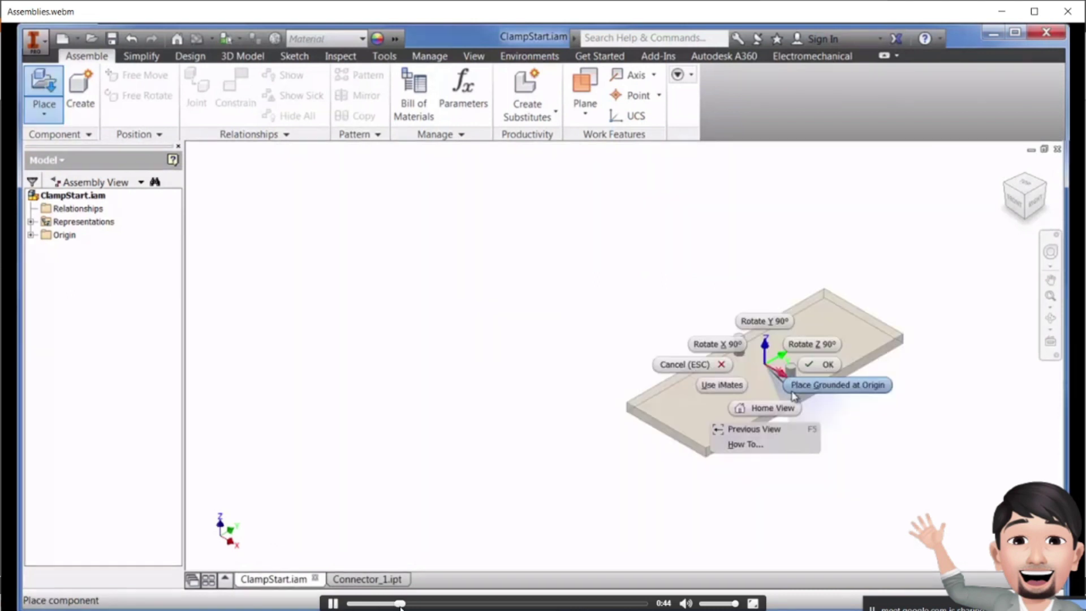
click(416, 604)
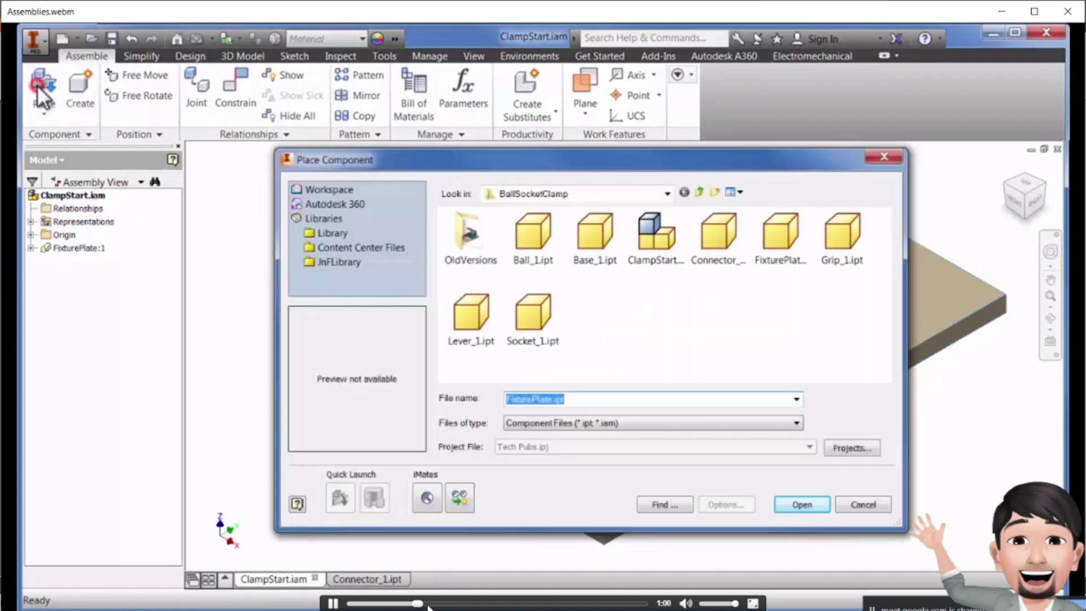
click(432, 603)
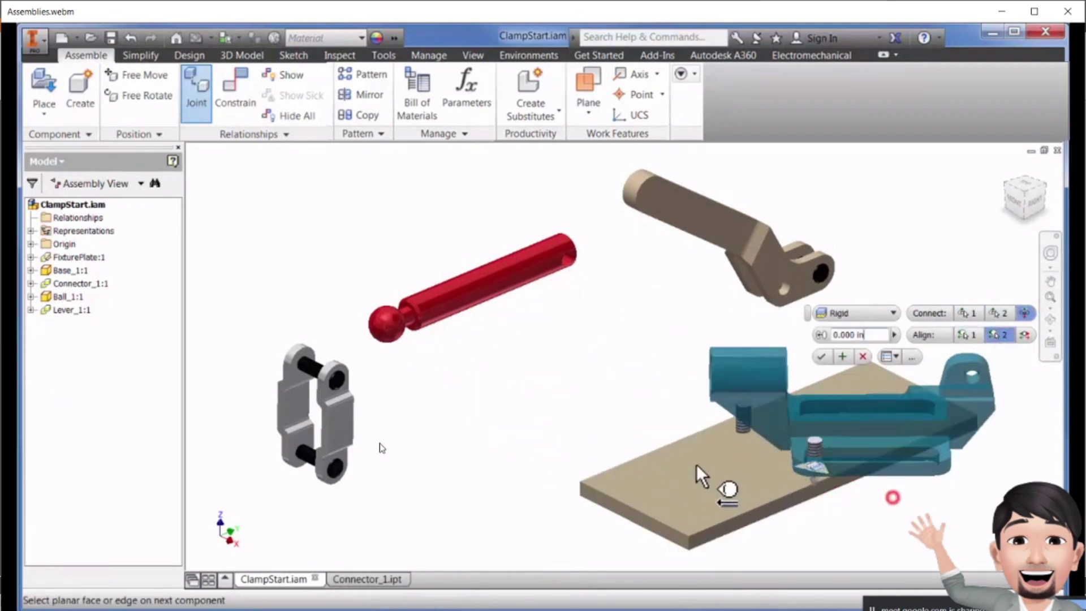
- Watch the tutorial joint the red shaft and connector onto the base, clicking within the video
click(842, 361)
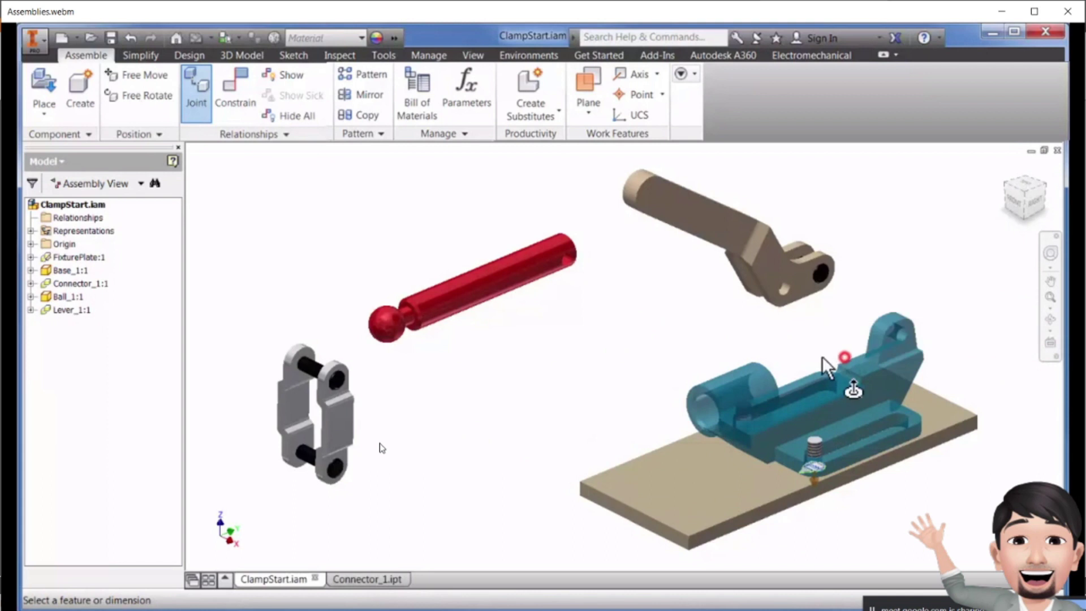
click(511, 310)
click(724, 386)
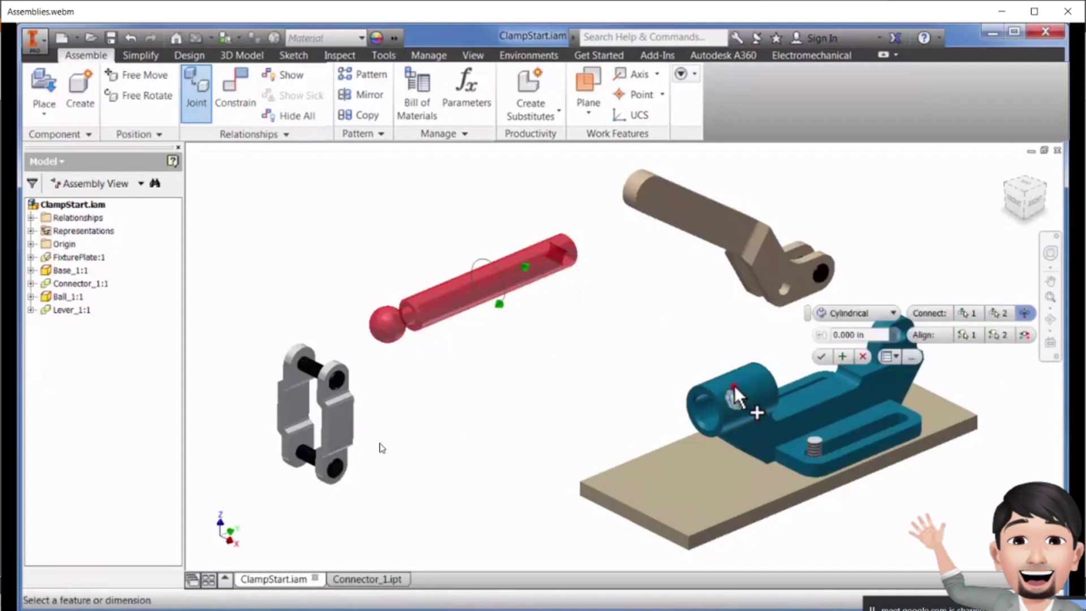
click(340, 390)
scroll(649, 368, up, 3)
scroll(540, 399, up, 3)
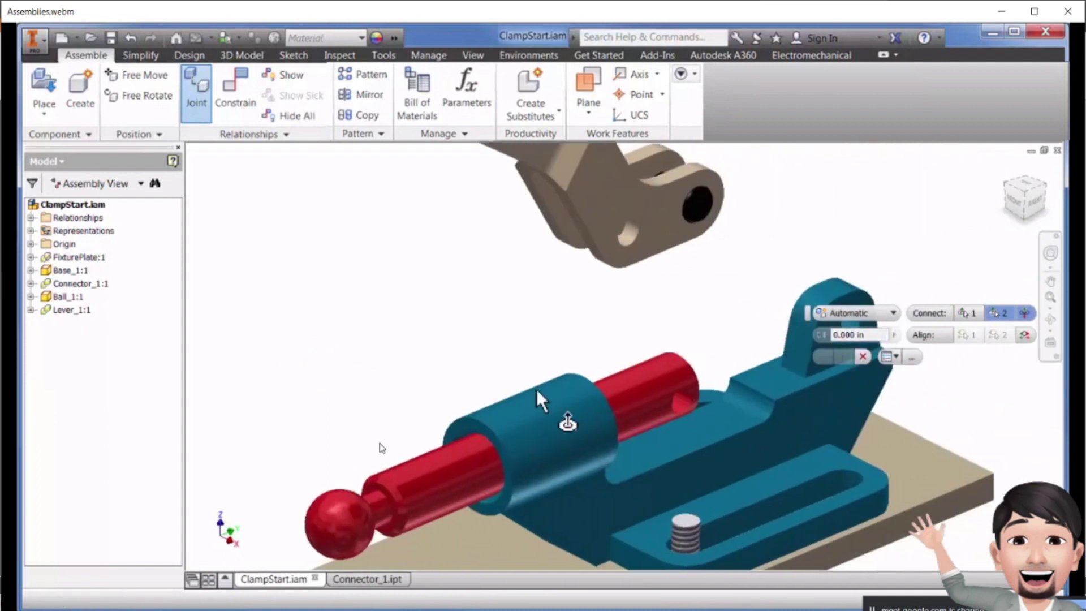
- Keep watching until 2:02, with the lever jointed onto the clamp and its connector dragged
click(677, 400)
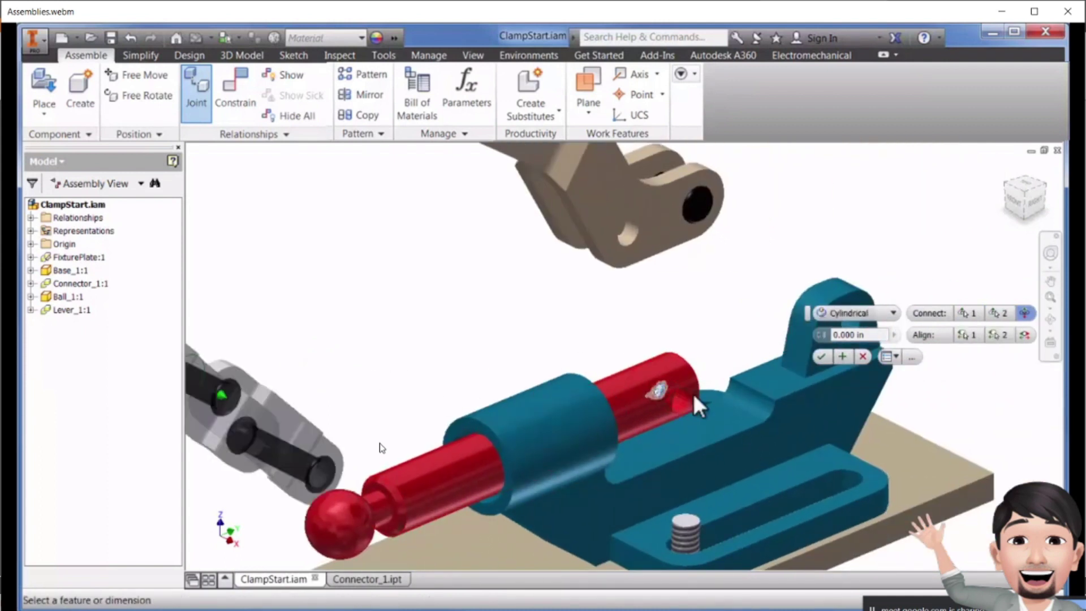
click(893, 313)
click(857, 350)
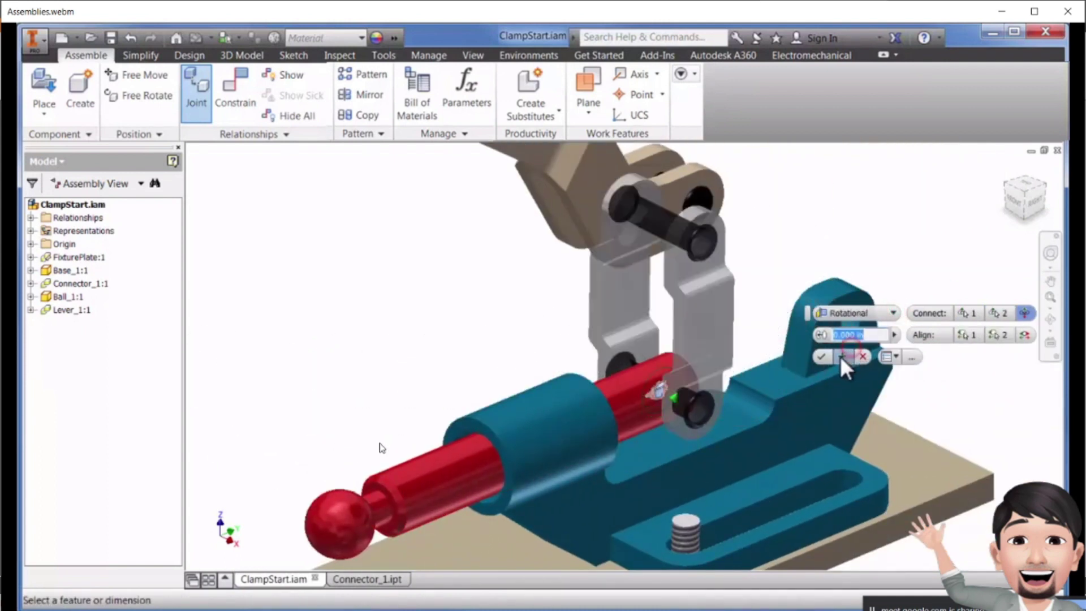
scroll(791, 224, up, 2)
mouse_move(790, 223)
middle_down()
mouse_move(727, 383)
mouse_move(673, 468)
mouse_move(776, 358)
mouse_move(788, 447)
middle_up()
click(591, 249)
click(744, 410)
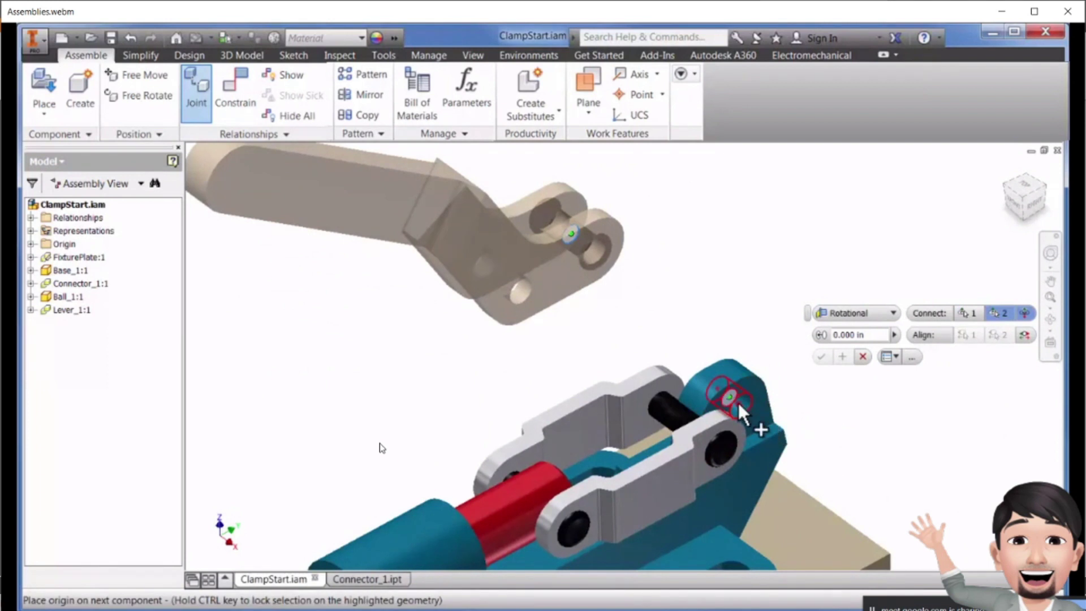
click(843, 356)
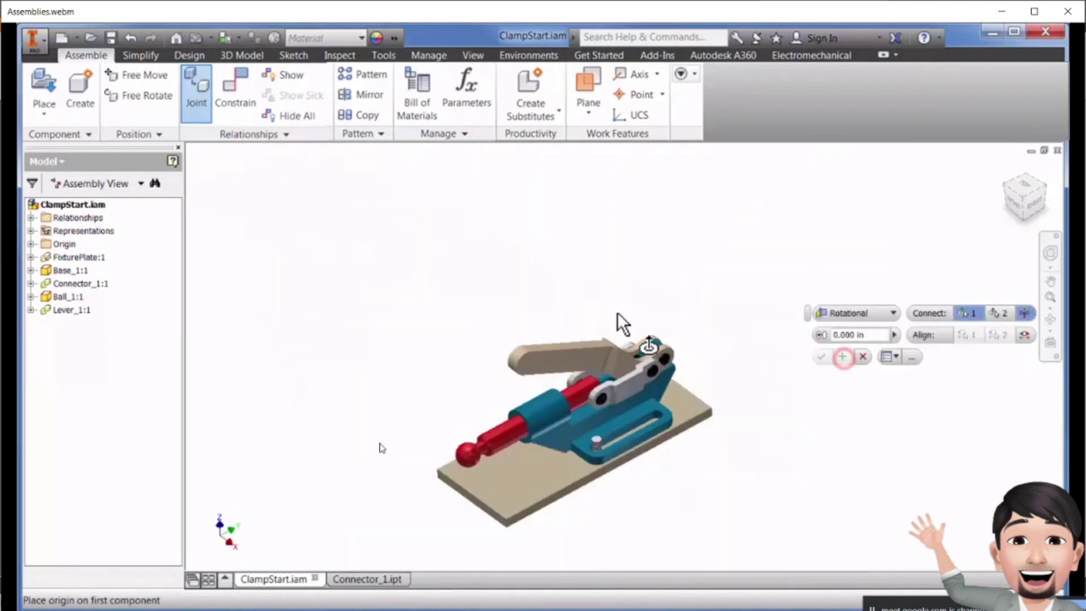
click(864, 355)
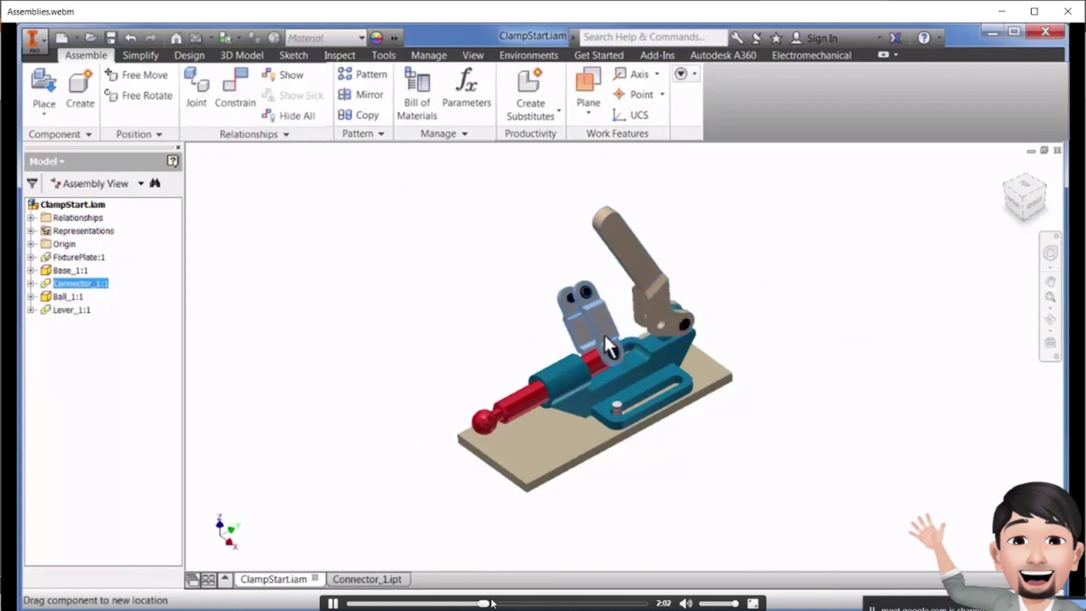
- Scrub the Assemblies video between 2:11 and 2:58, then pause at about 2:30 on the clamp
click(493, 604)
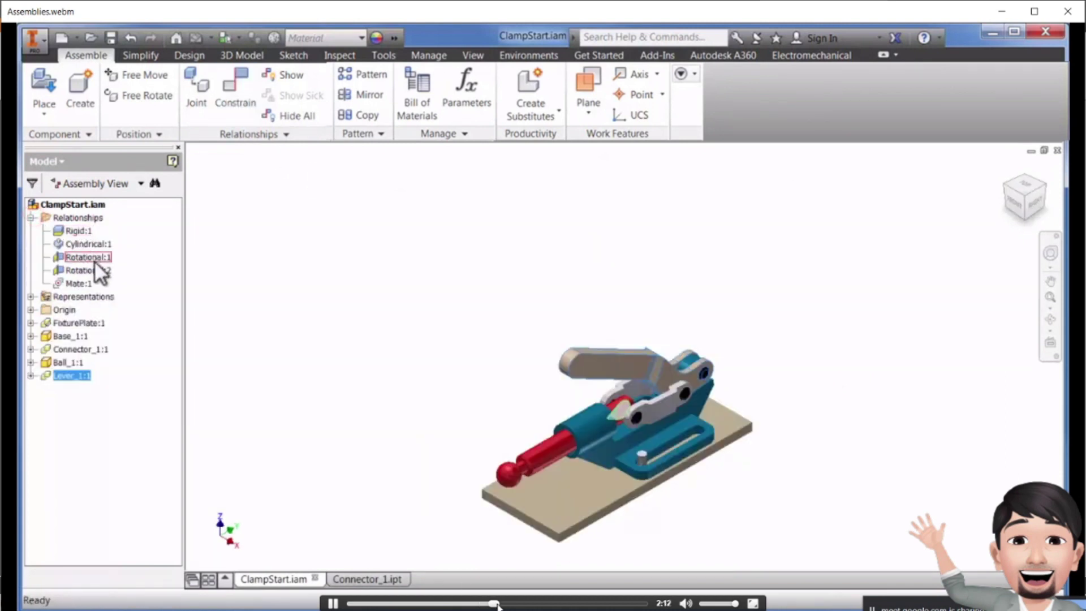
click(516, 604)
click(538, 604)
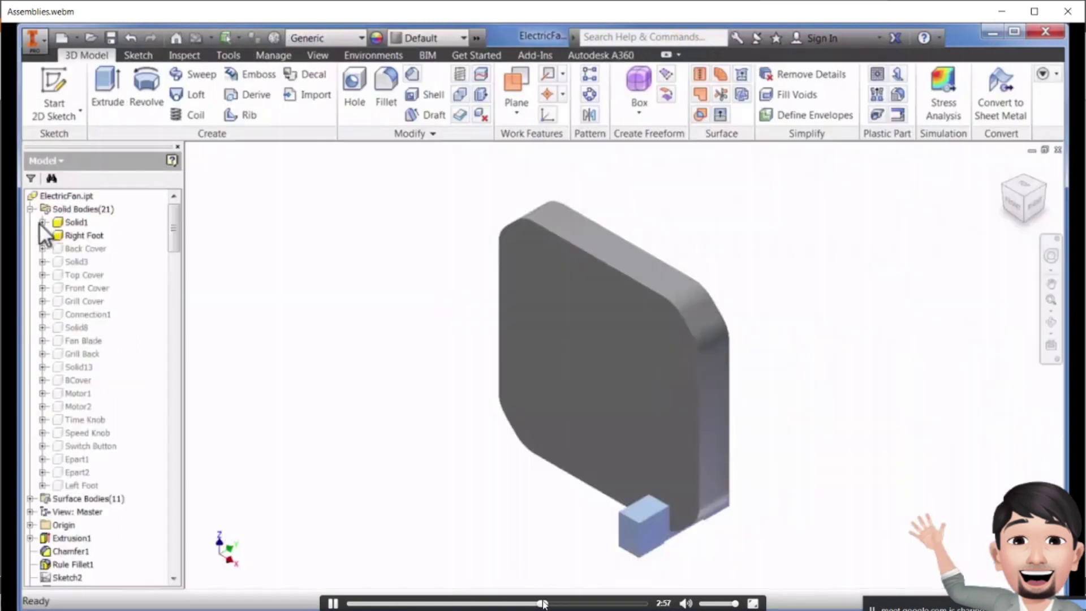
click(523, 603)
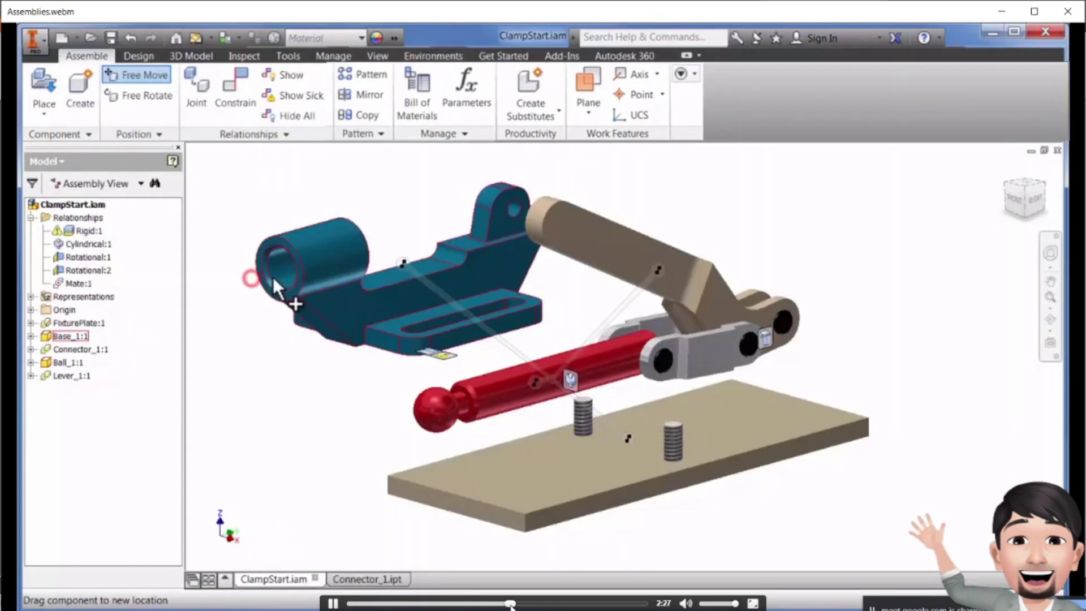
click(511, 604)
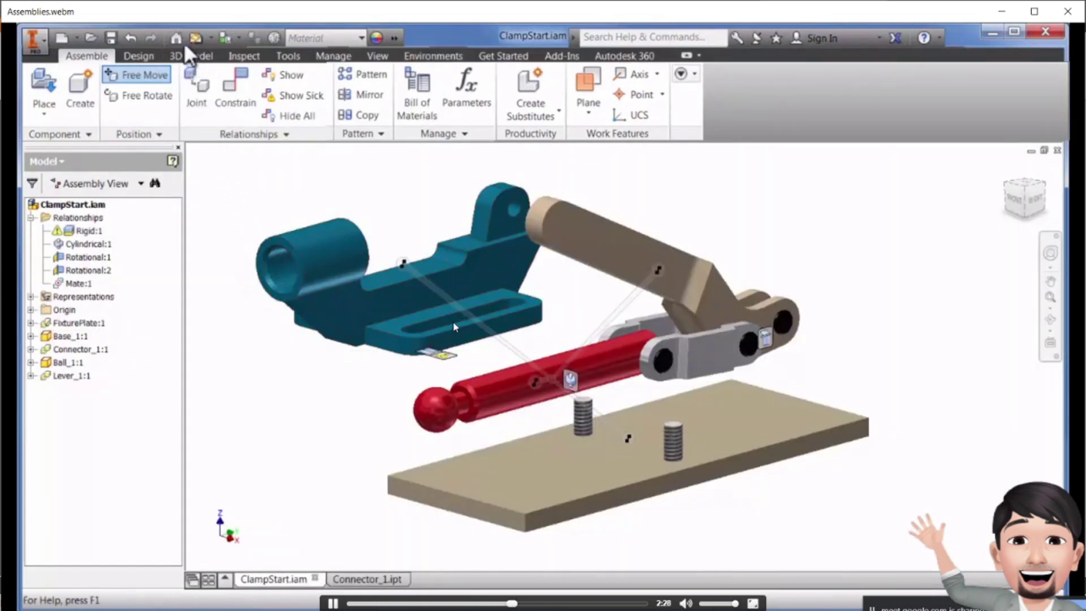
click(333, 603)
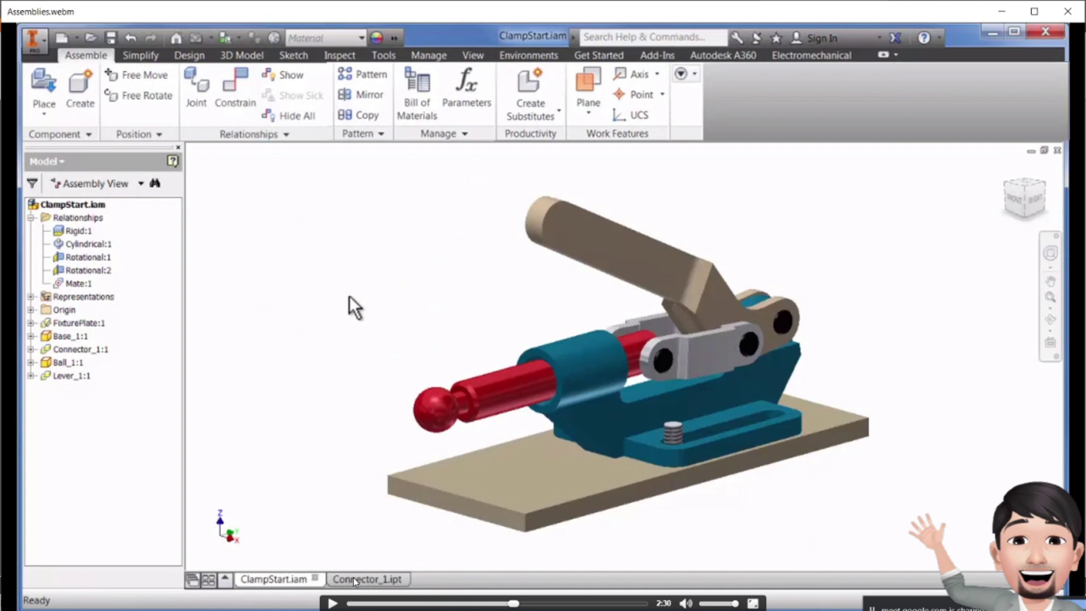
- Resume the Assemblies tutorial video from where it was paused
click(334, 603)
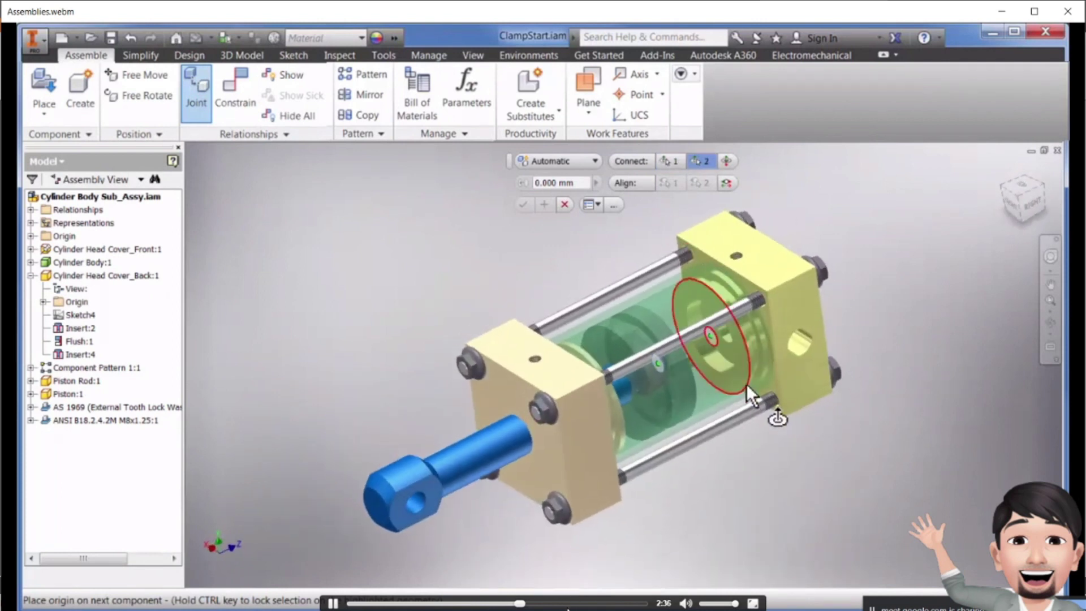
- Skip the Assemblies video ahead to 3:20 and 4:11, then close the player
click(566, 603)
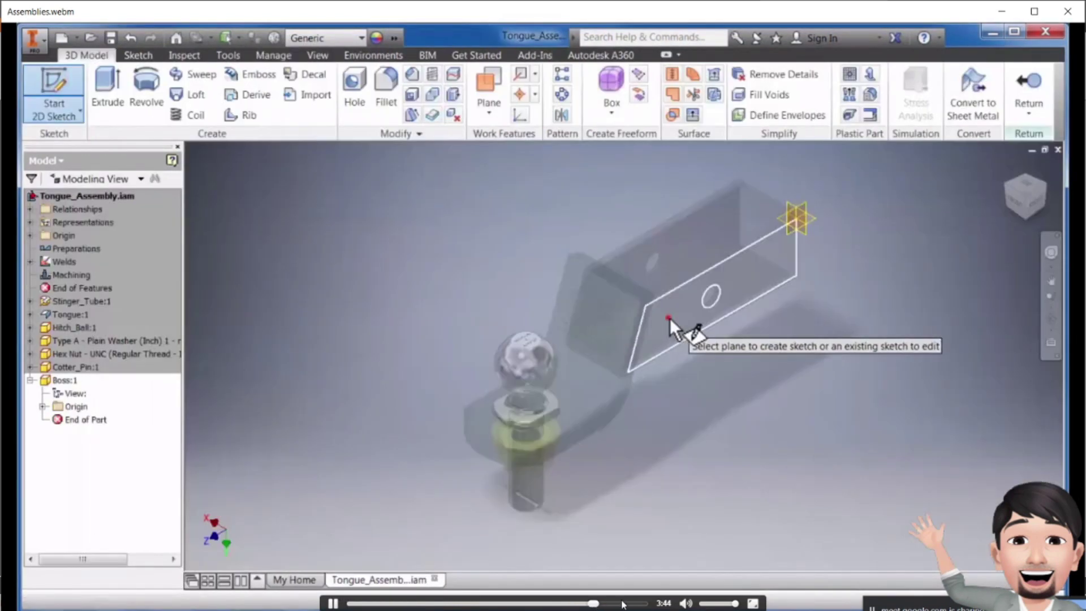
click(623, 602)
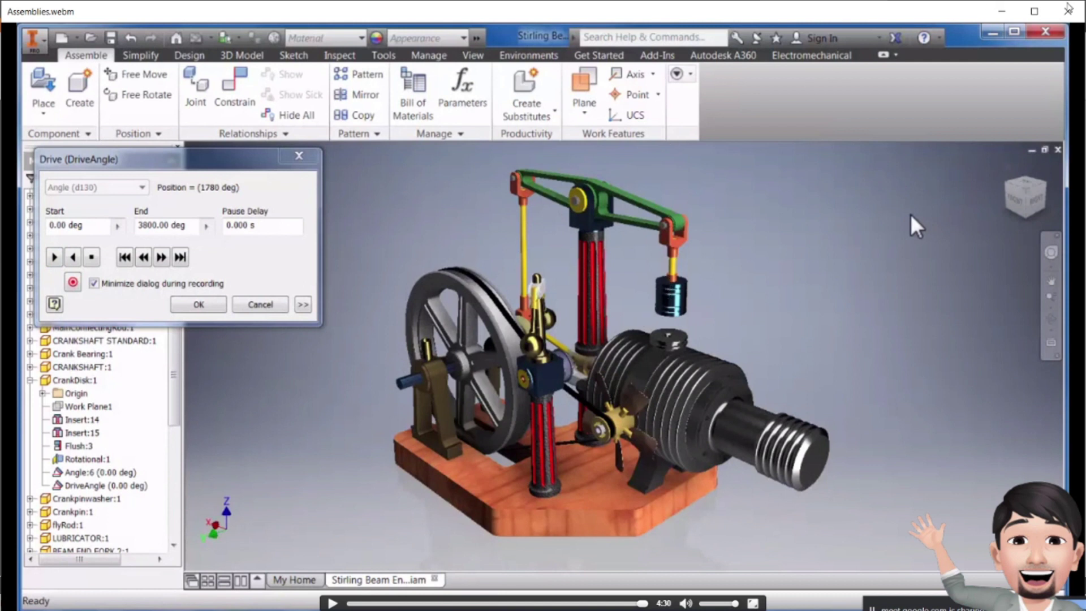
click(1073, 12)
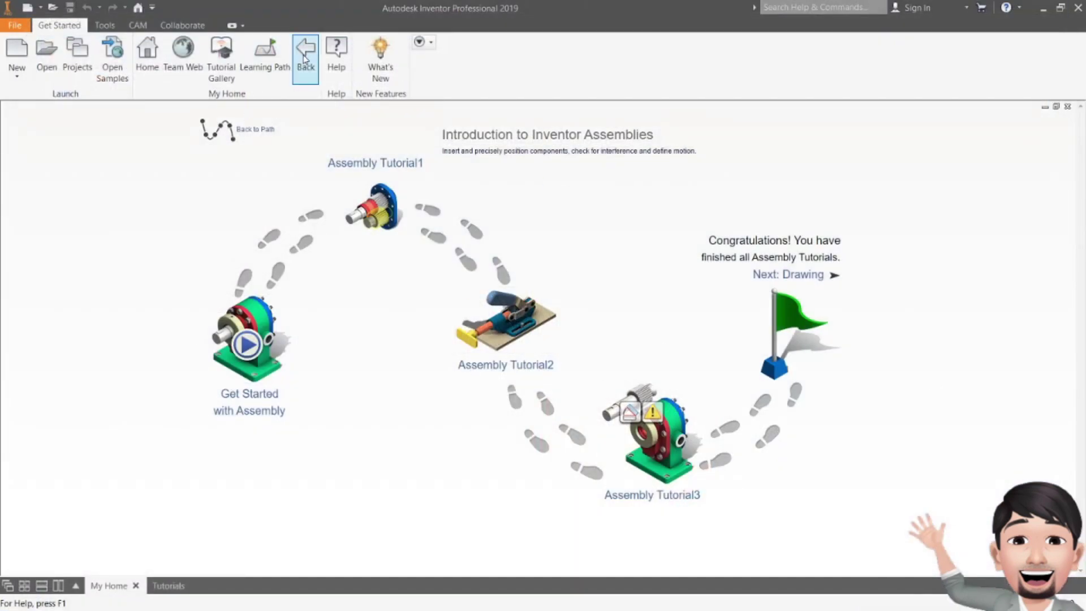
- Return to the Learning Path and start the Get Started with Drawings video
click(264, 50)
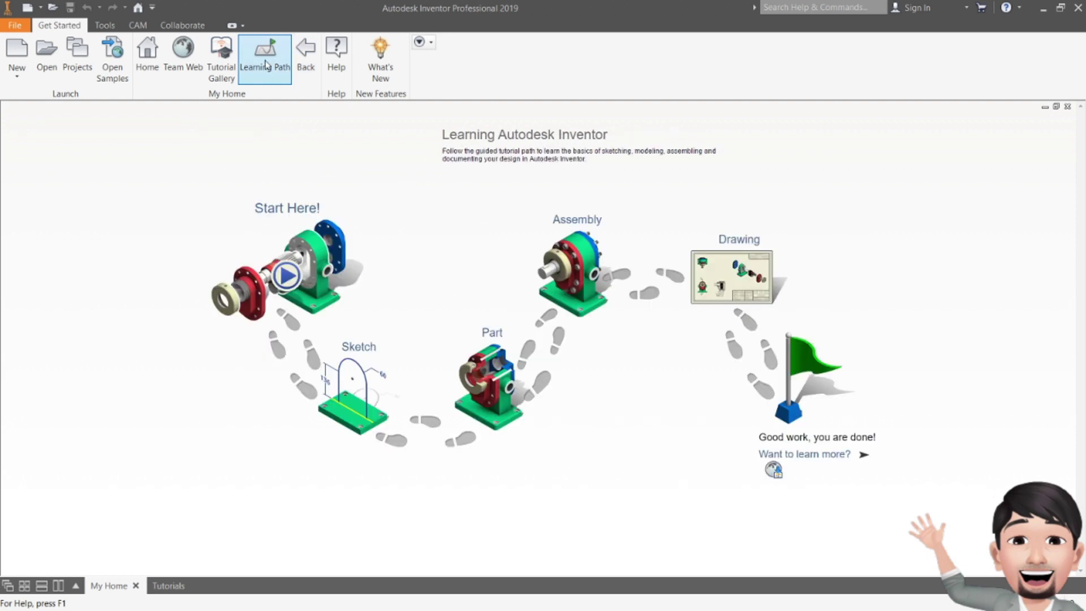
click(744, 277)
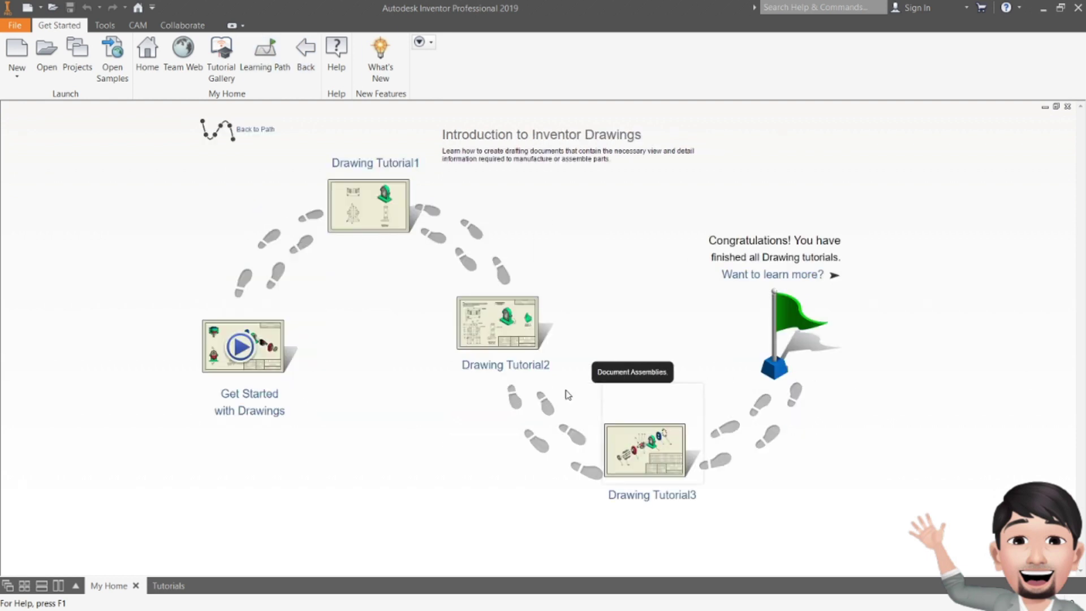
click(244, 377)
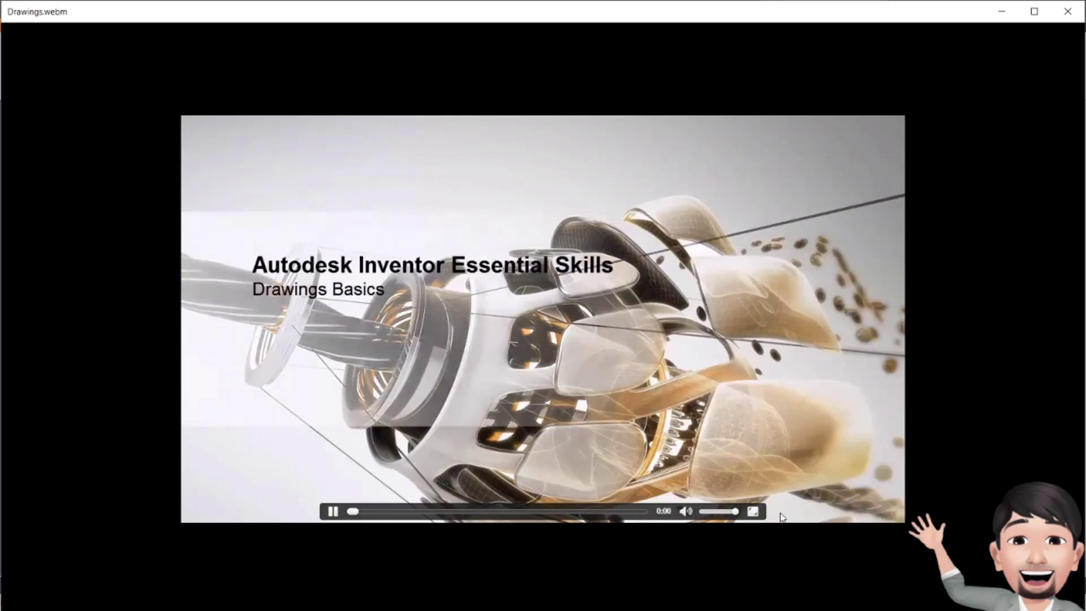
- Enlarge the Drawings Basics video, move the sharing bar aside, and play it
click(758, 517)
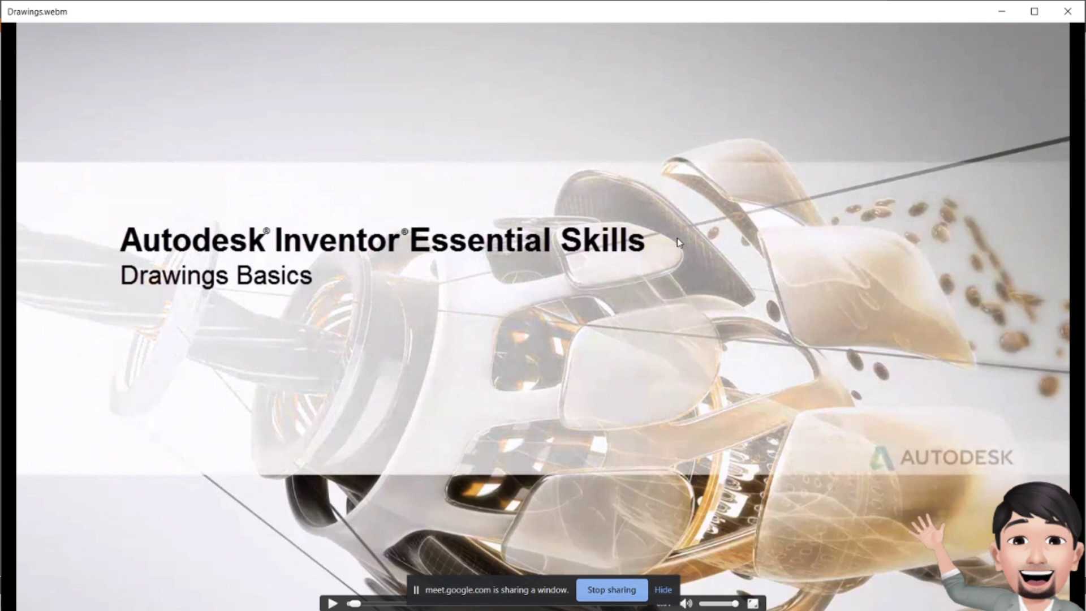
mouse_move(478, 591)
mouse_down()
mouse_move(711, 608)
mouse_move(944, 592)
mouse_up()
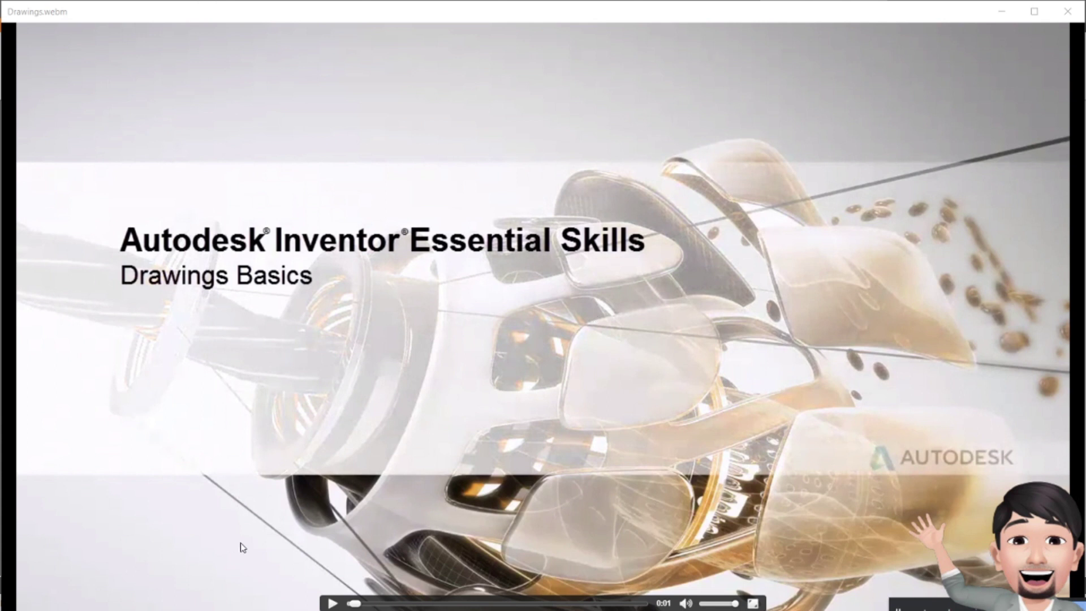
click(332, 604)
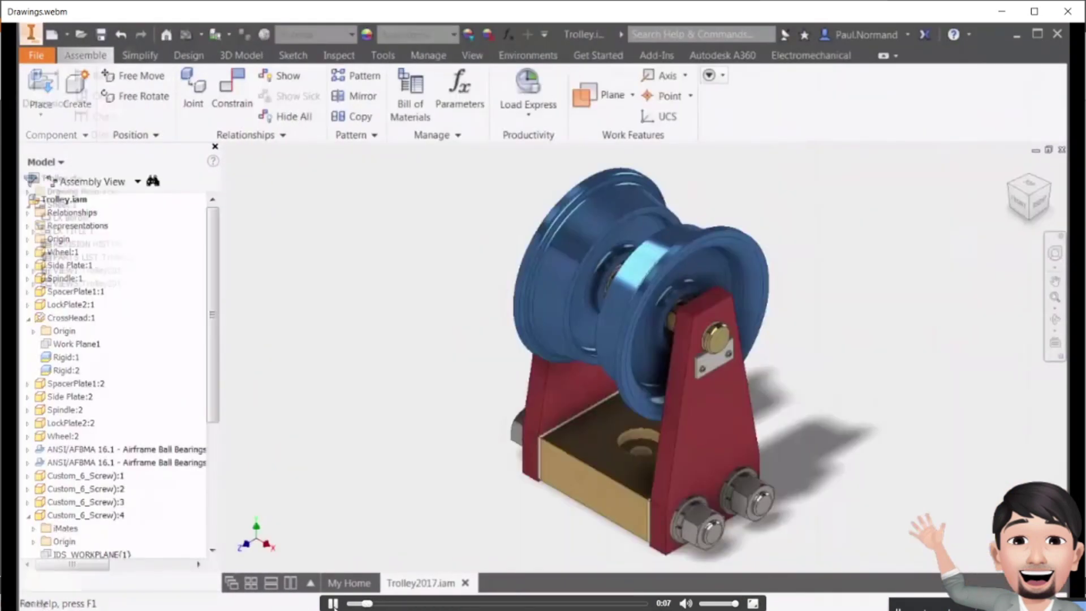
- Seek the Drawings video to about 0:21 and pause on the blank ANSI Large sheet
click(333, 604)
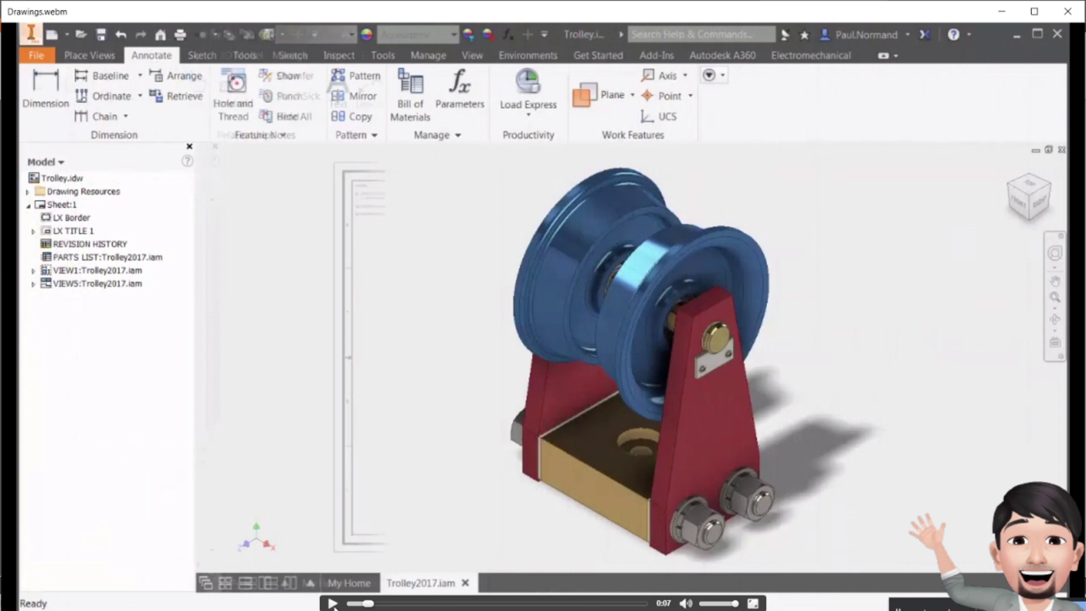
click(333, 603)
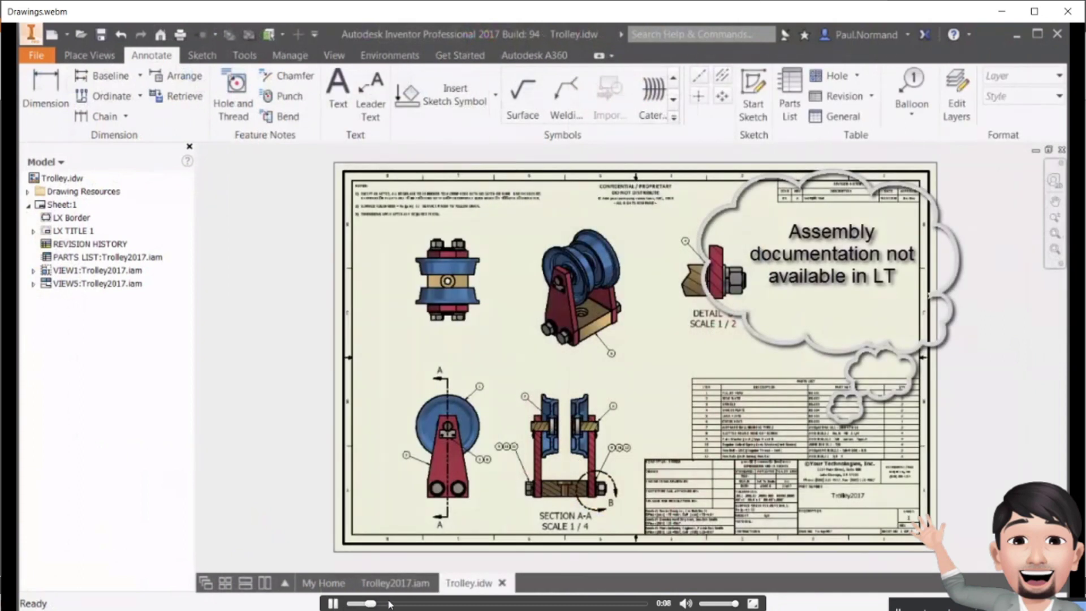
click(400, 604)
click(333, 603)
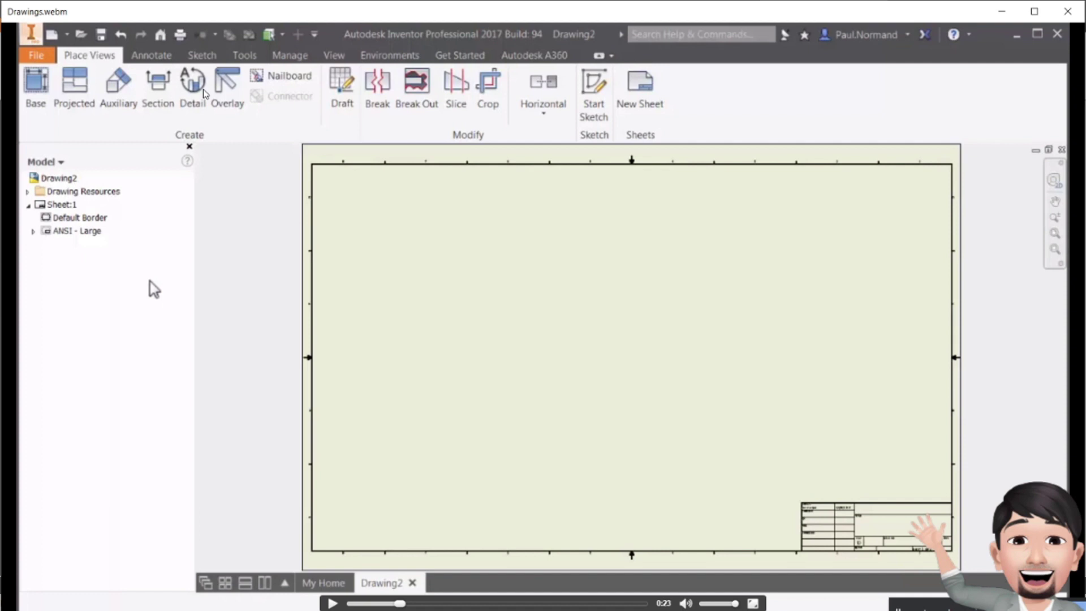
- Skip through the drawing views, section view and hole notes to the Trolley drawing at 1:44
click(332, 604)
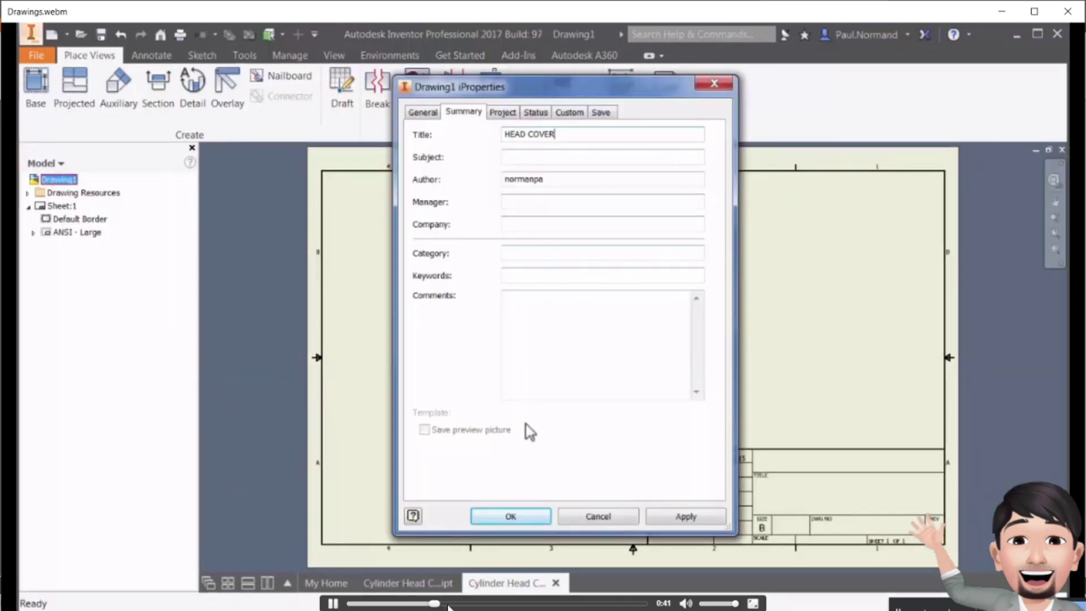
click(454, 603)
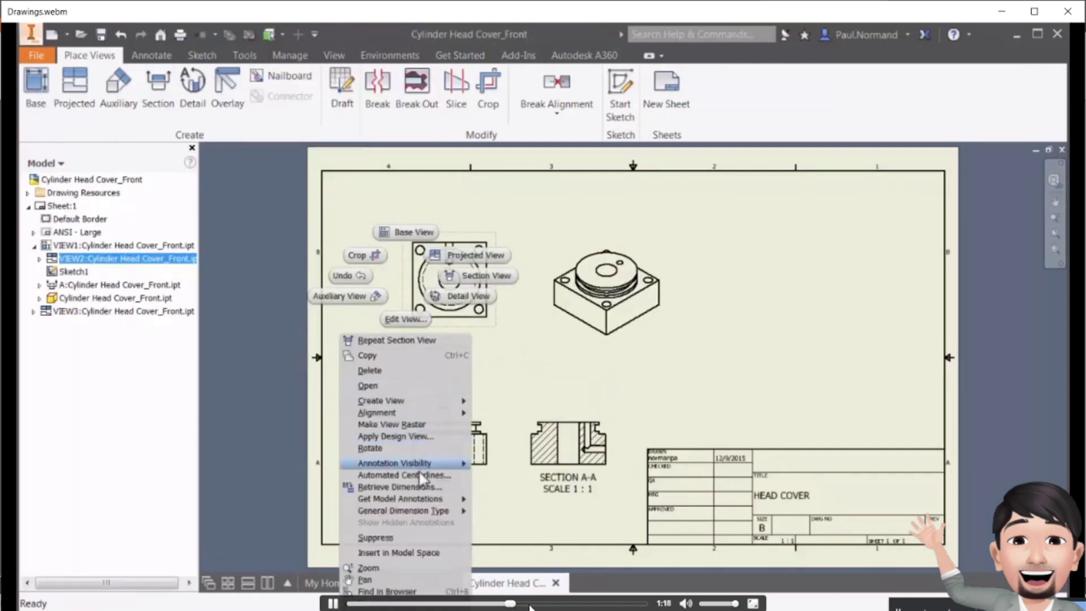
click(531, 603)
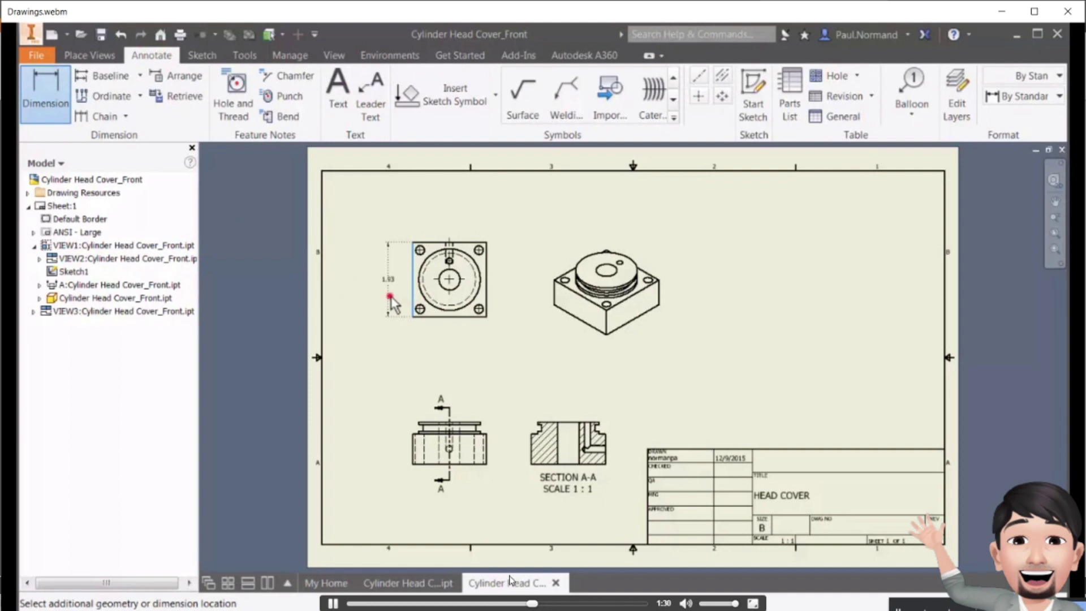
click(334, 604)
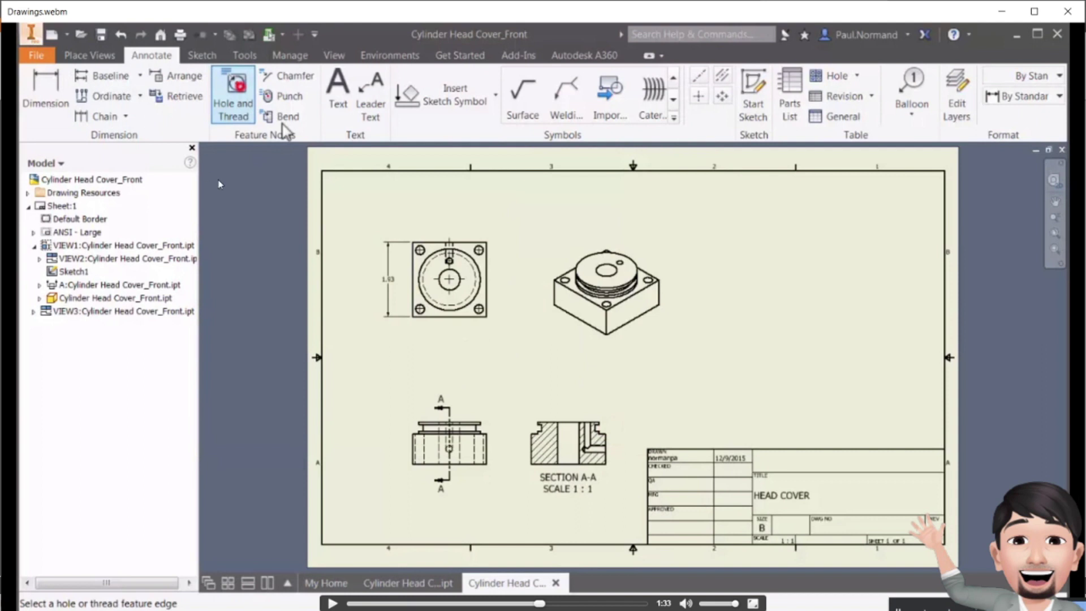
click(333, 603)
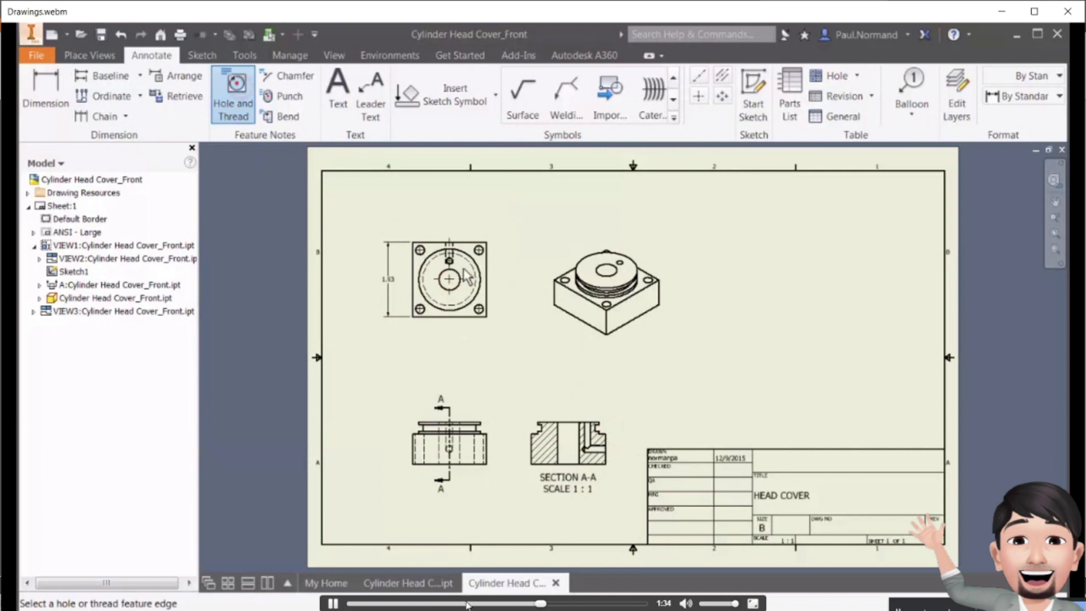
click(559, 604)
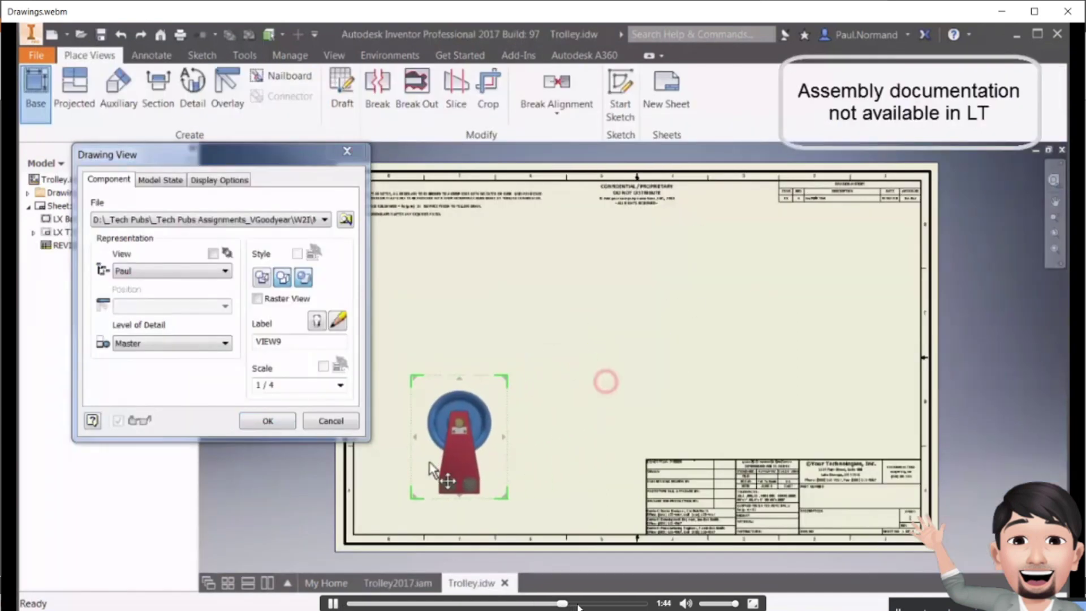
- Seek to about 2:19 and pause on the ballooned Trolley drawing with its parts list
click(584, 604)
click(600, 604)
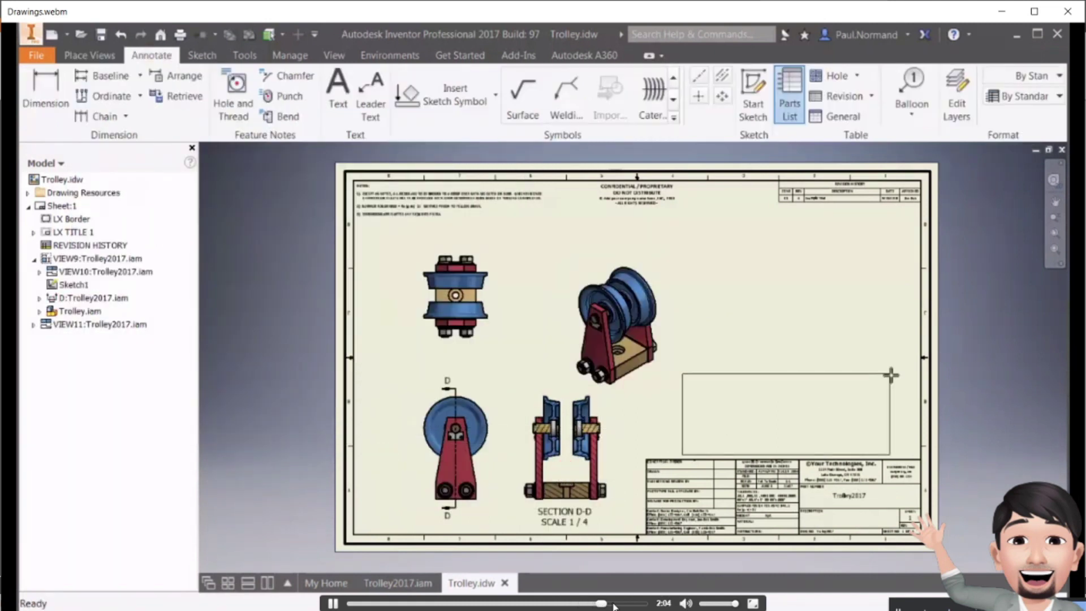
click(614, 604)
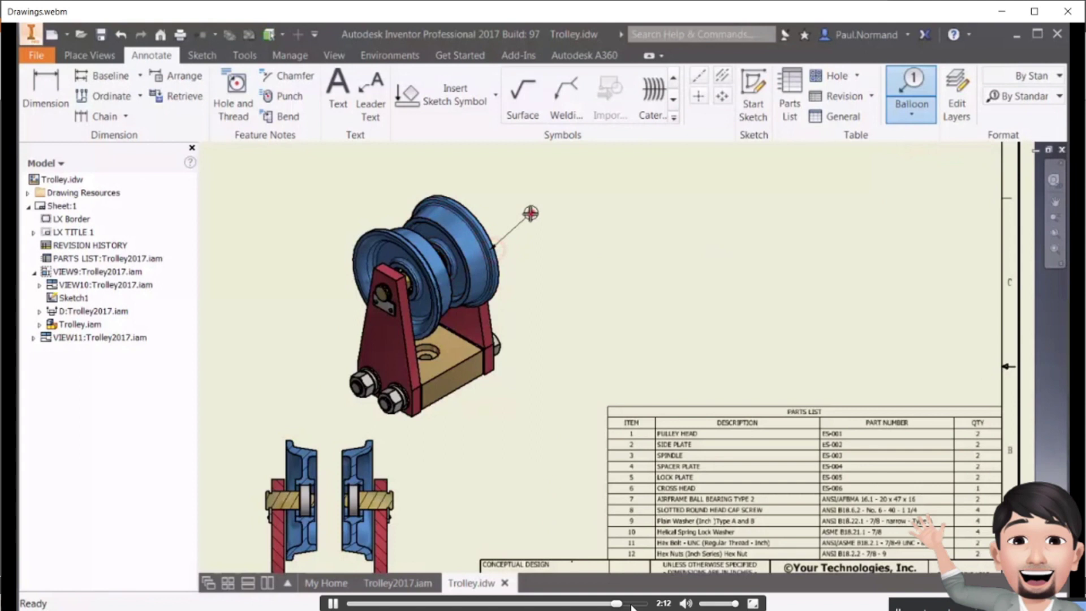
click(630, 604)
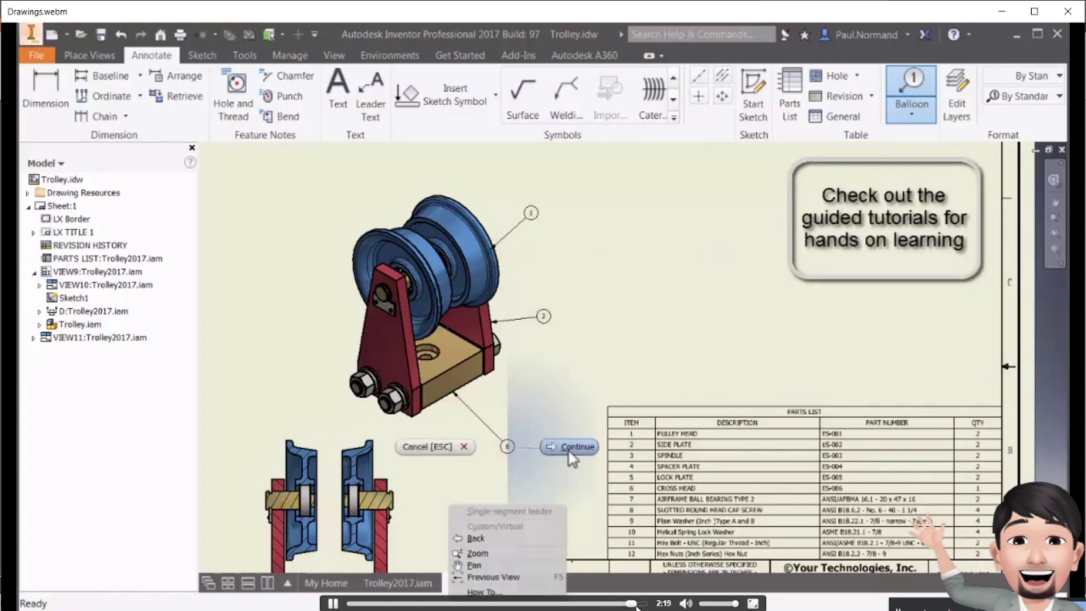
click(334, 604)
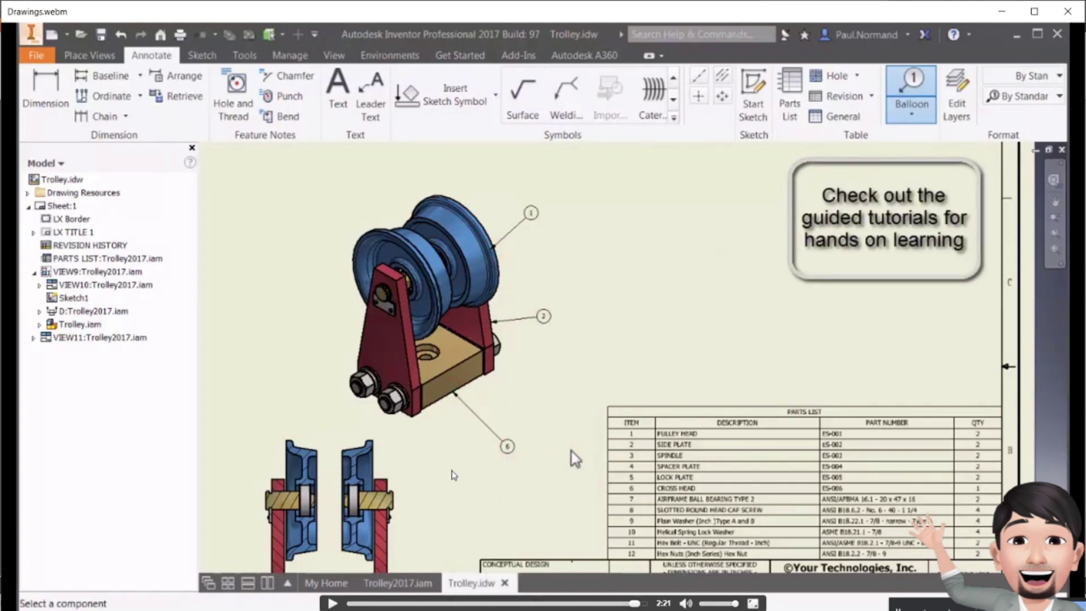